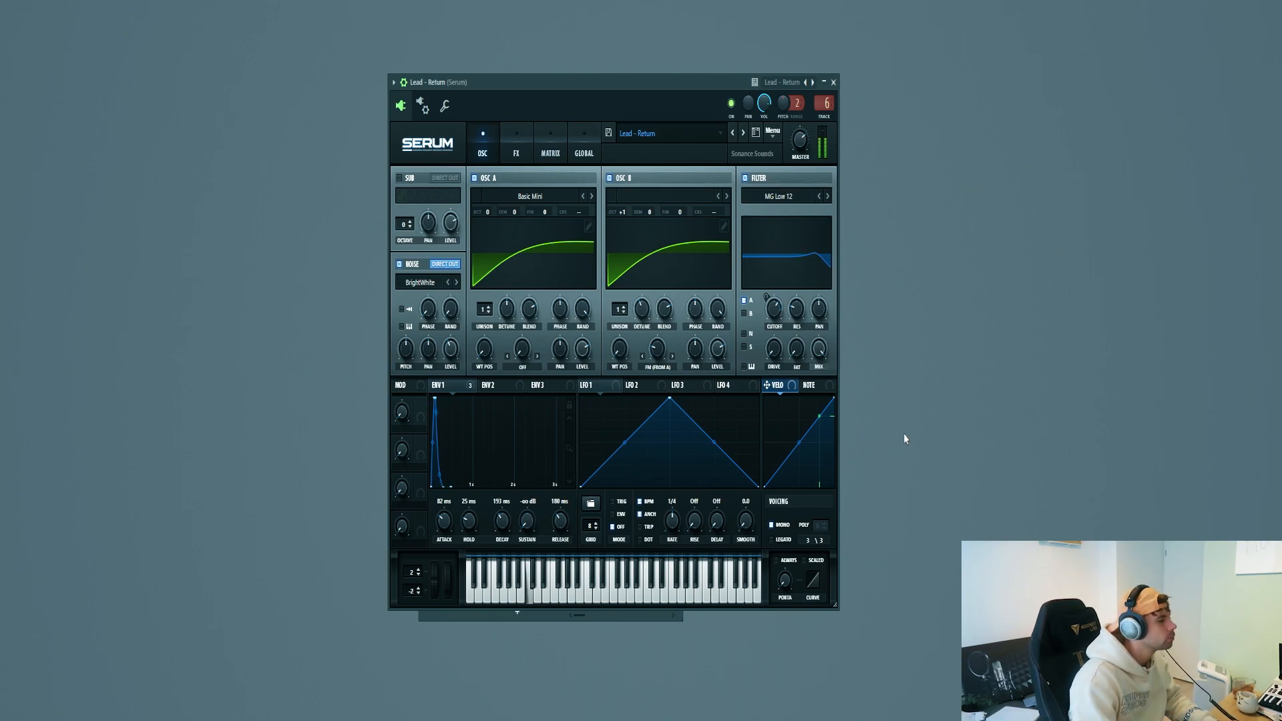
- Open the piano roll of the Lead - Return channel and draw alternating B3 and B4 notes at the start of bar 1
click(833, 82)
right_click(534, 304)
click(587, 299)
click(43, 470)
drag(48, 470, 32, 476)
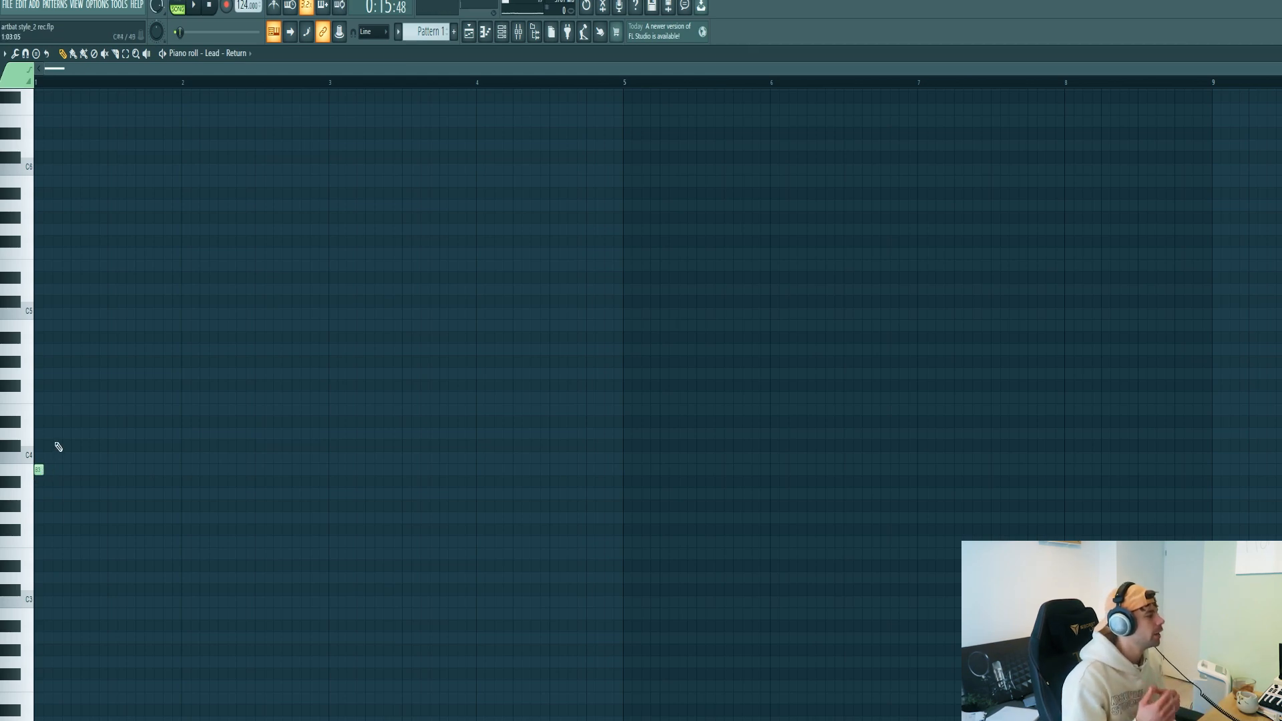
click(56, 471)
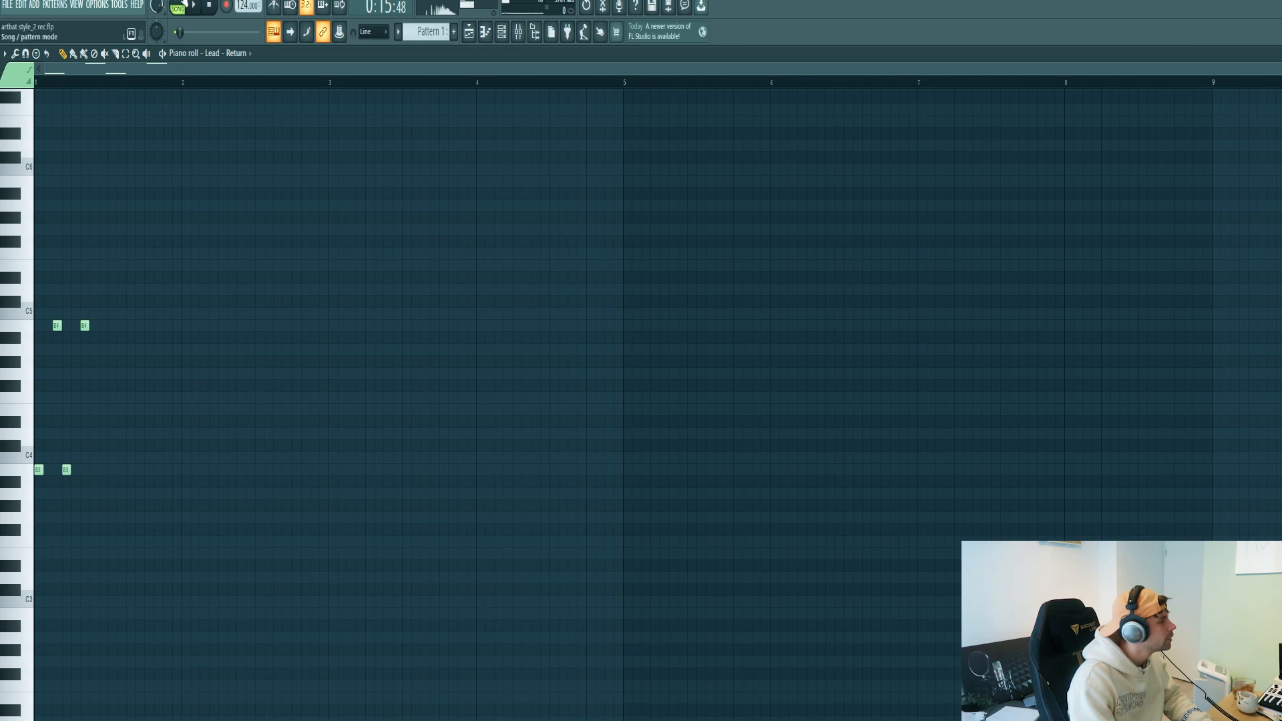
key(space)
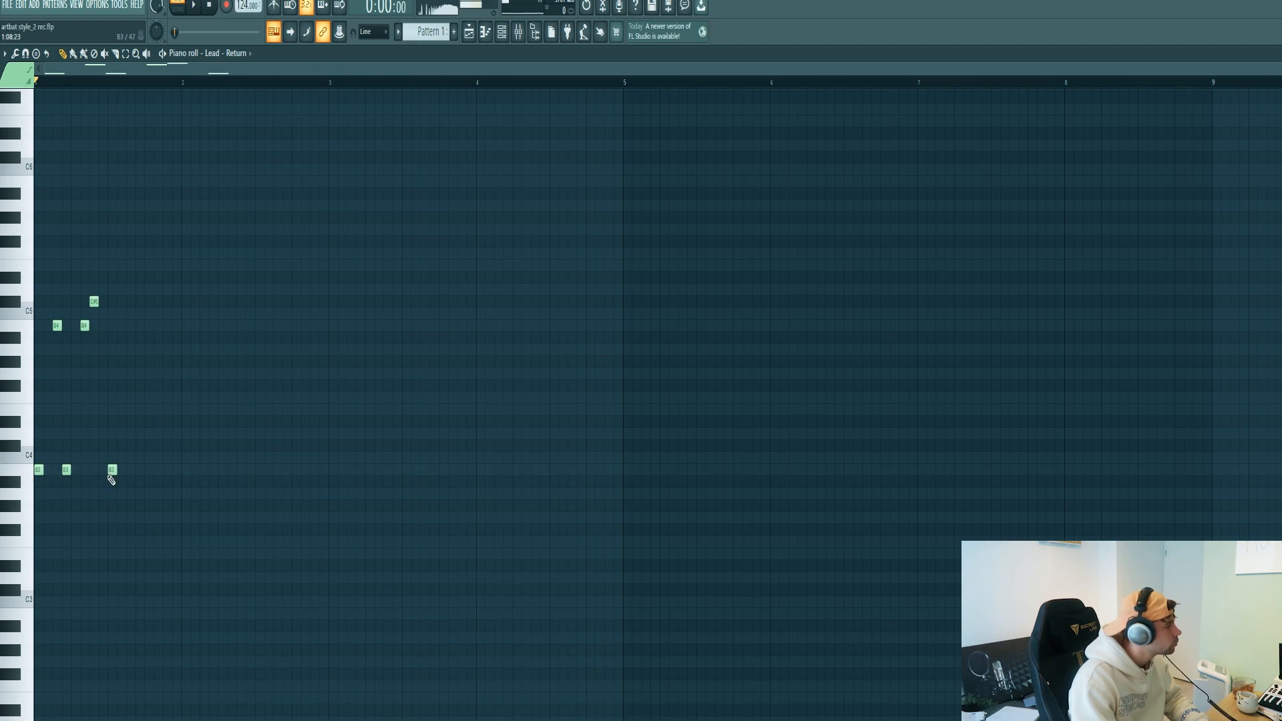
- Continue the bar 1 melody with B3, C#5 and D5 notes, end it on D4, and shift the last C#5 one step later
click(140, 469)
key(space)
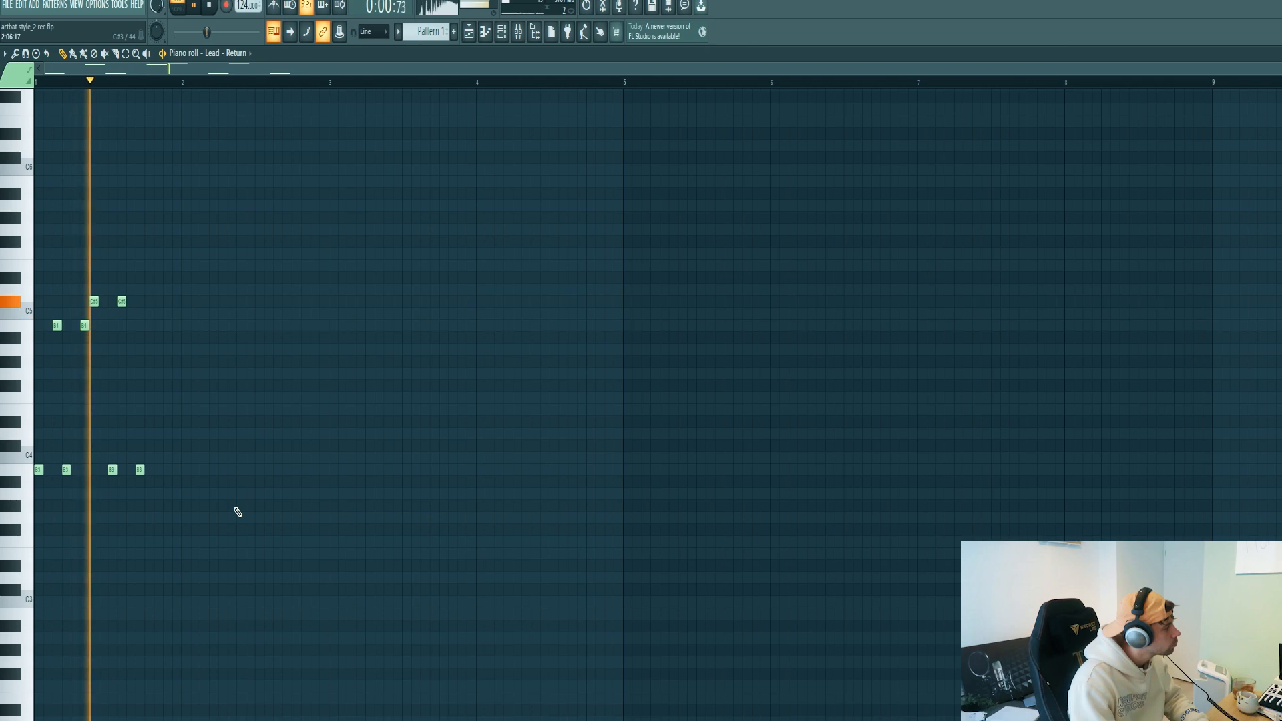
key(space)
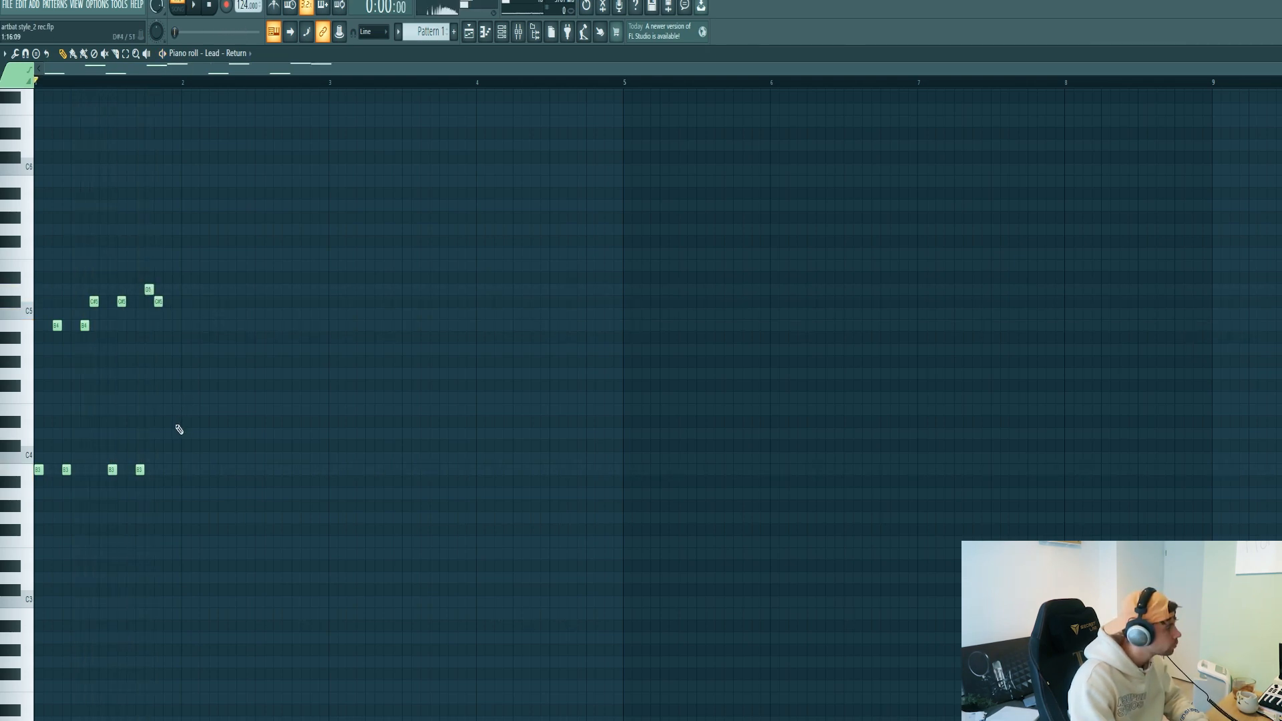
key(space)
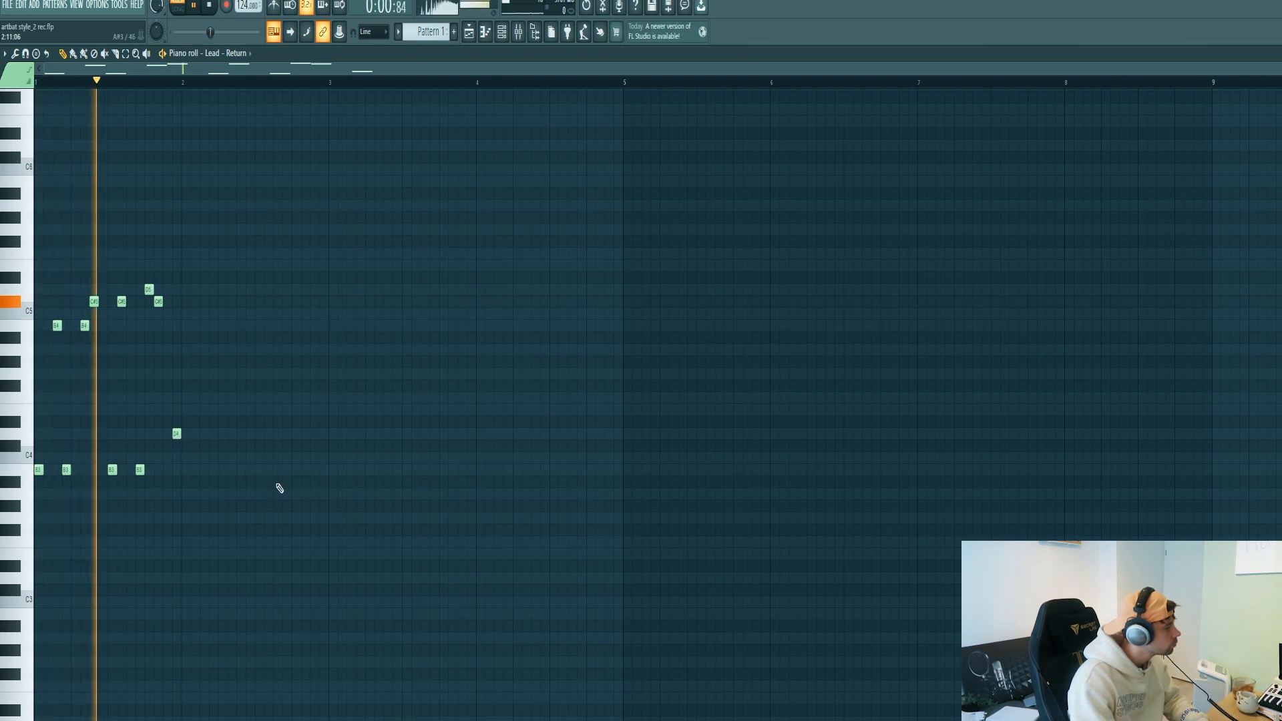
key(space)
drag(158, 301, 168, 301)
key(space)
- Draw D4 notes alternating with two E5 notes in the first half of bar 2 and play the melody back
click(342, 434)
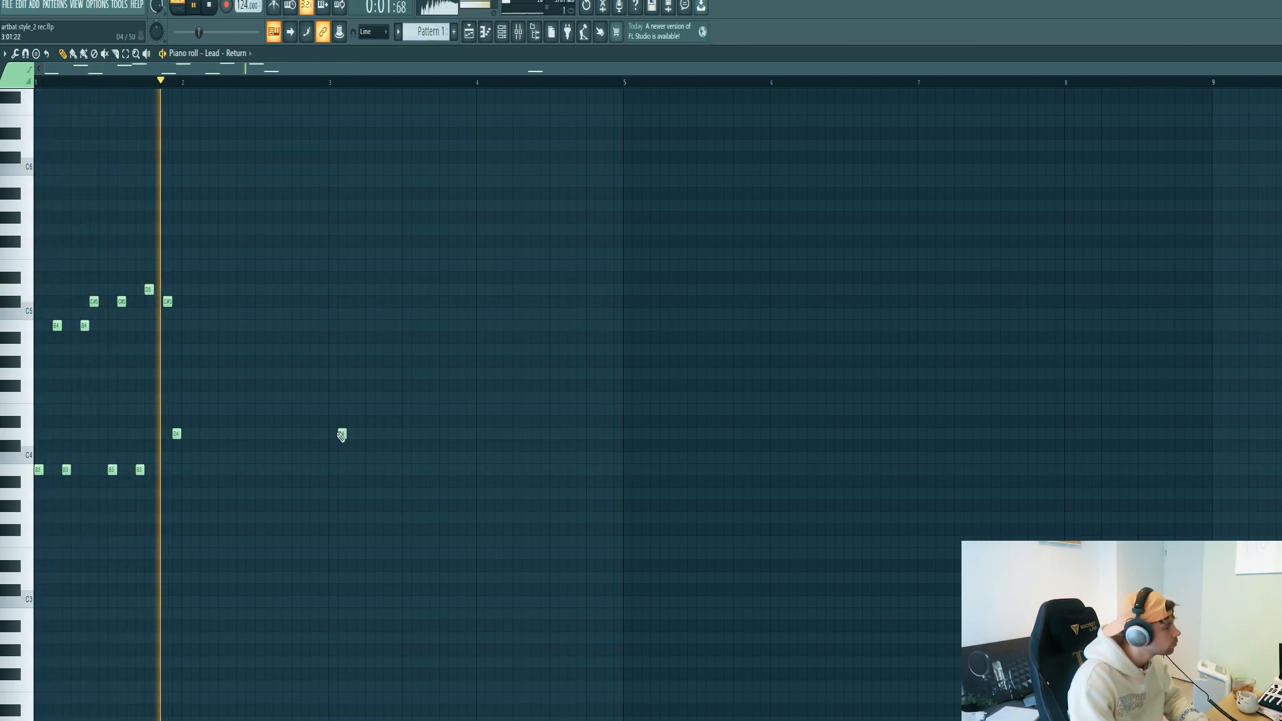
key(space)
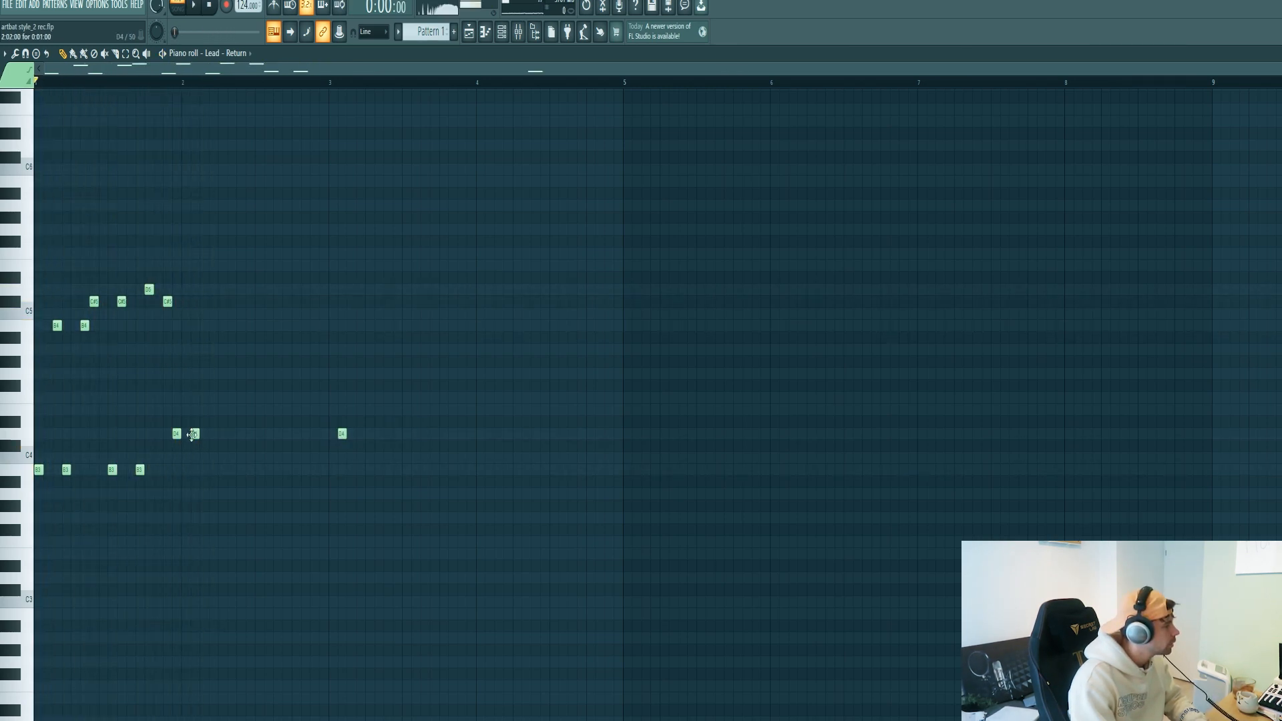
click(204, 289)
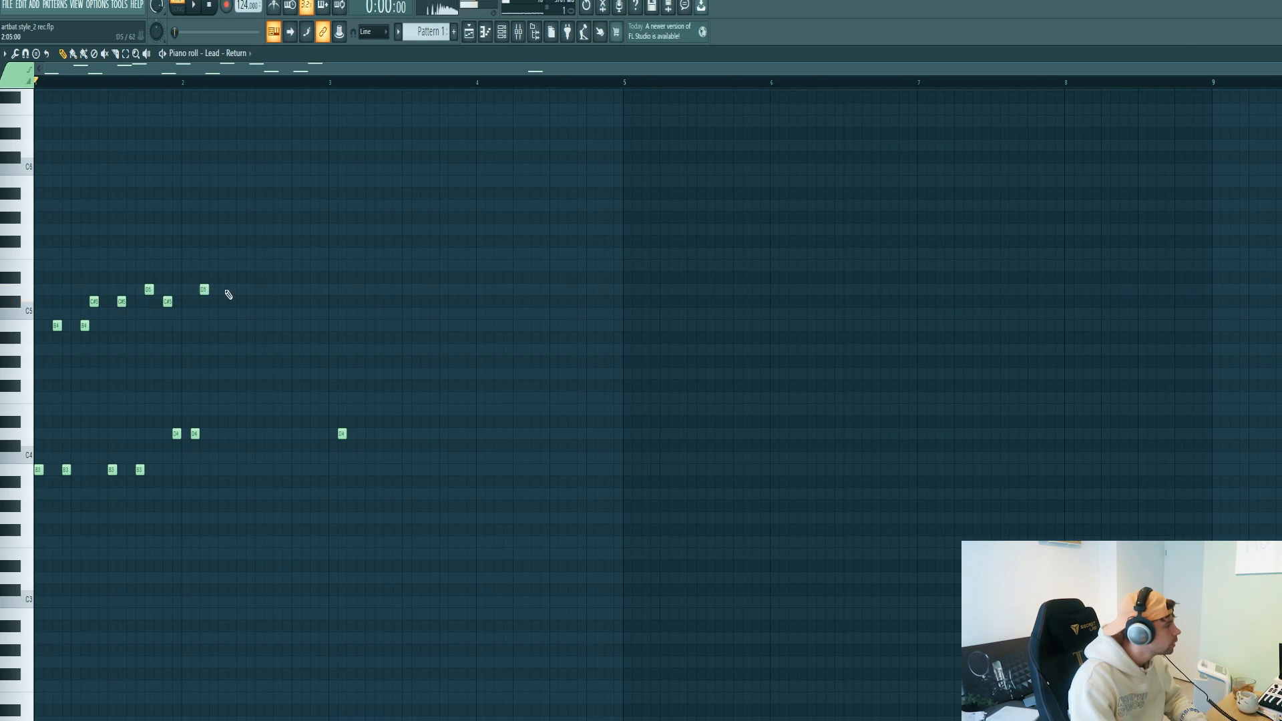
drag(205, 289, 204, 266)
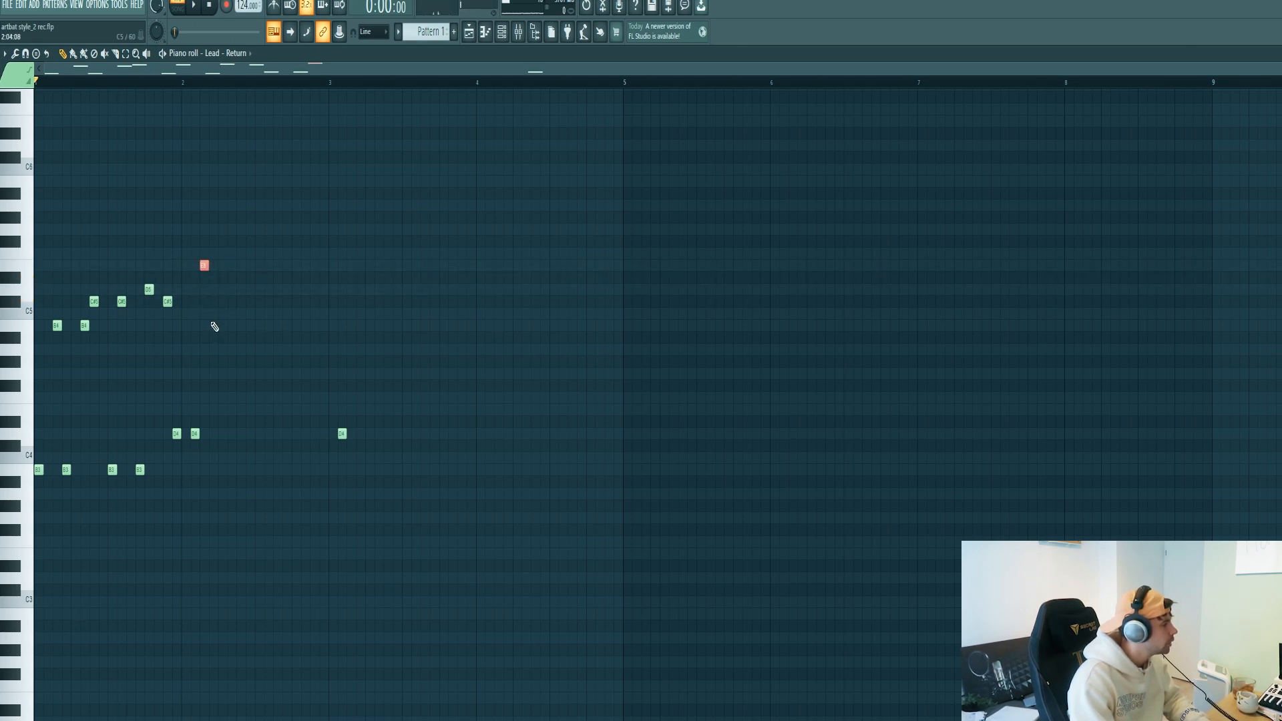
click(207, 411)
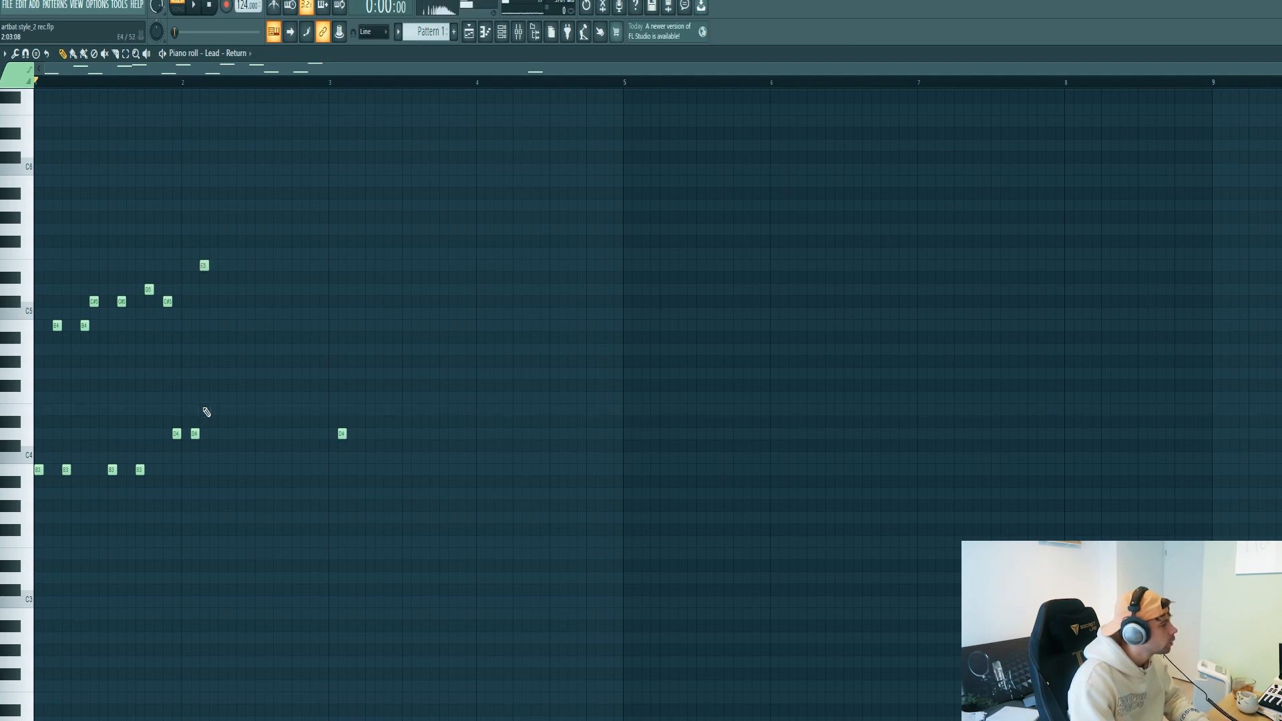
click(204, 265)
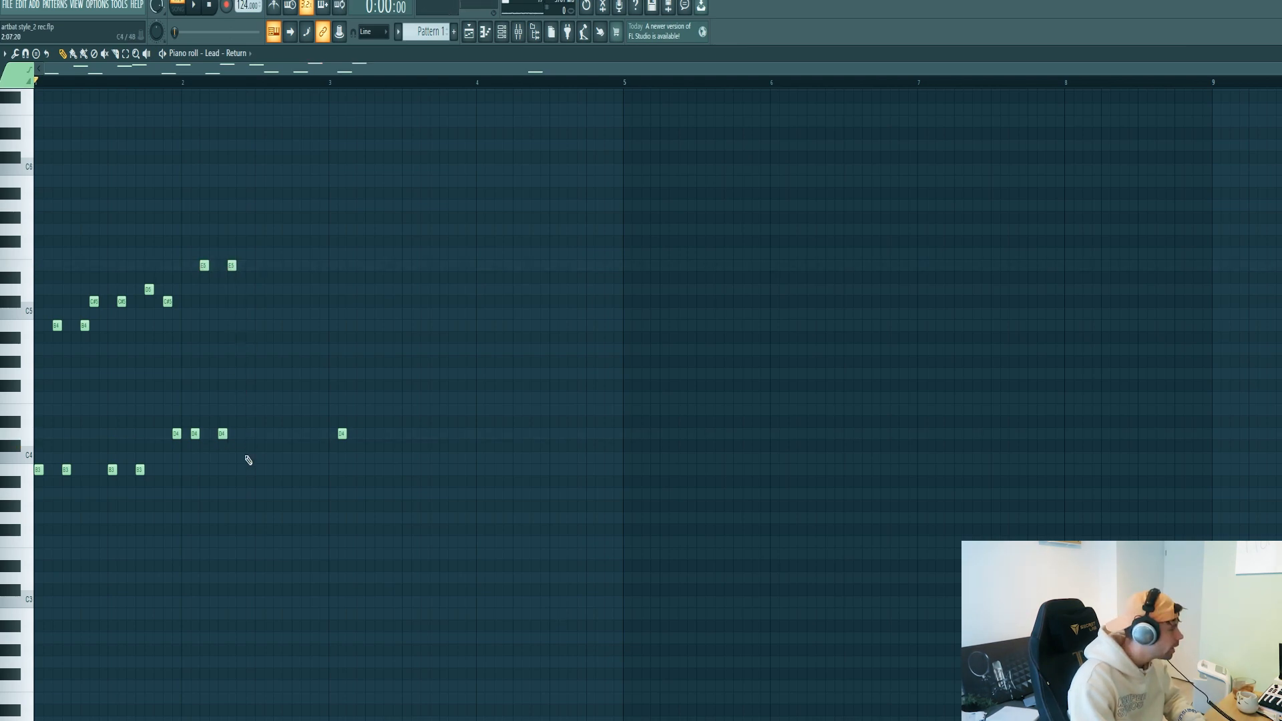
key(space)
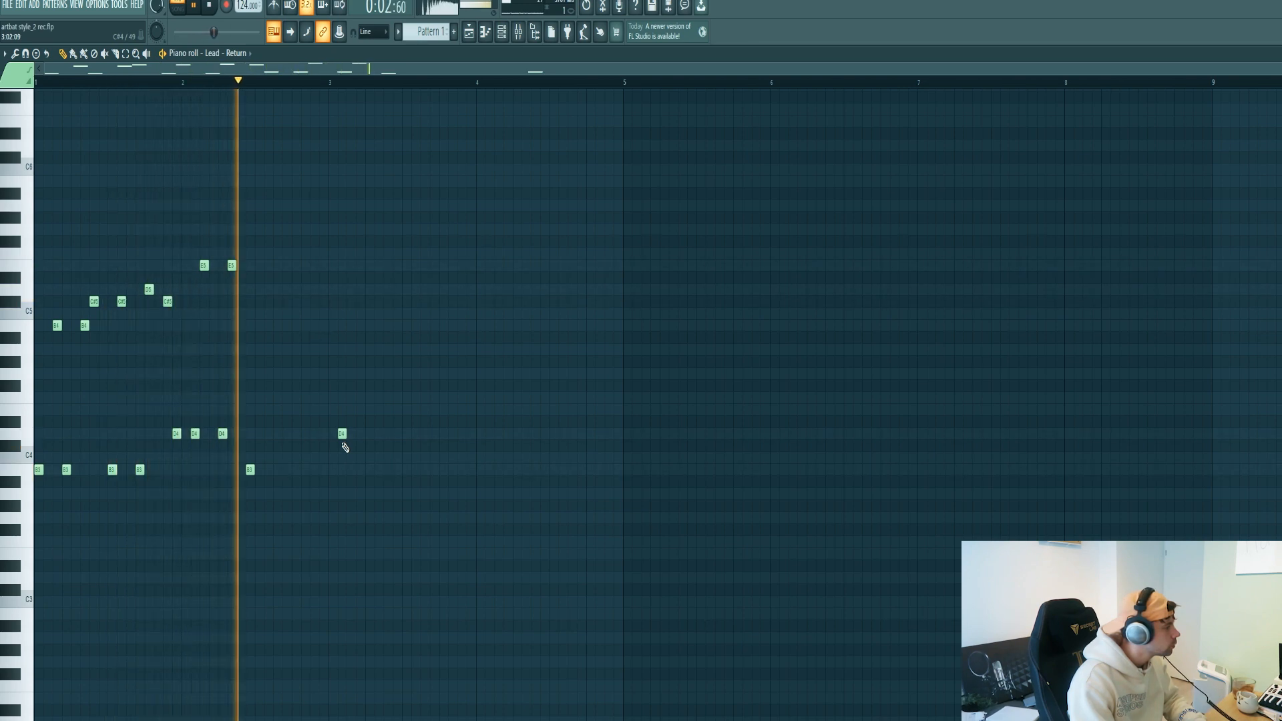
- Complete bar 2 with C#5, B3, A3 and a final B4 note, and delete the stray D4 in bar 3
key(space)
click(258, 301)
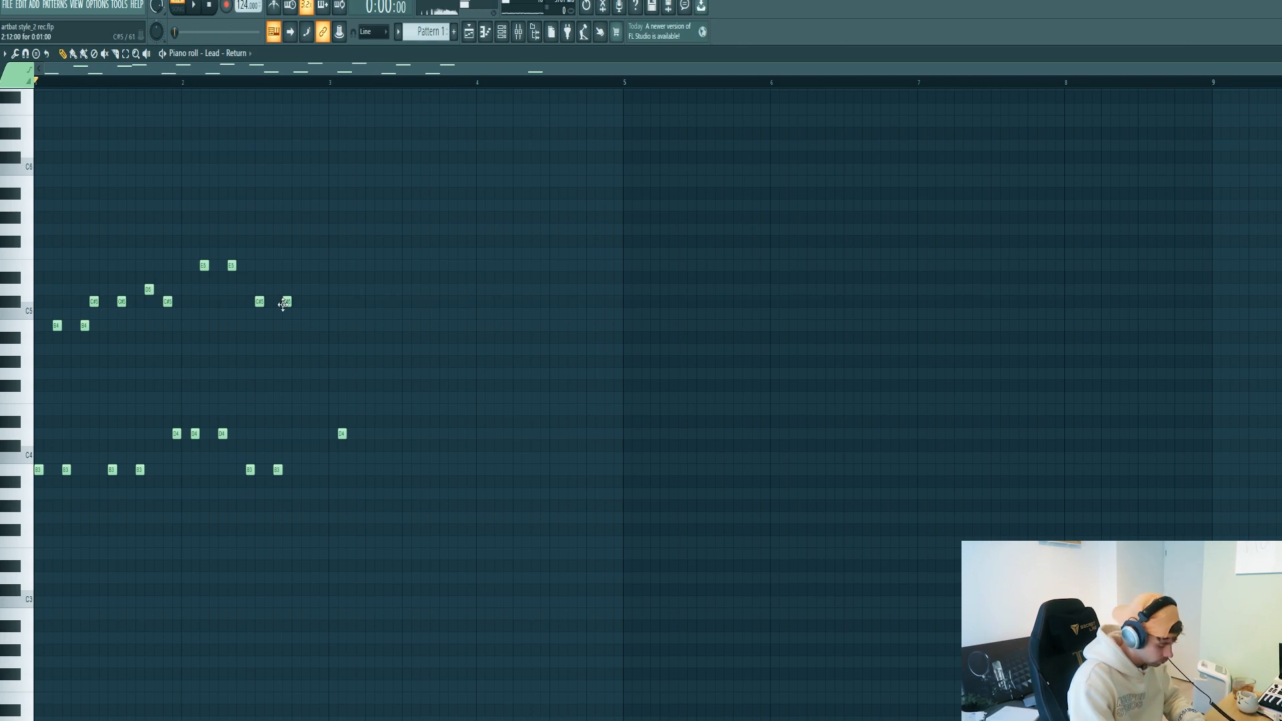
click(305, 493)
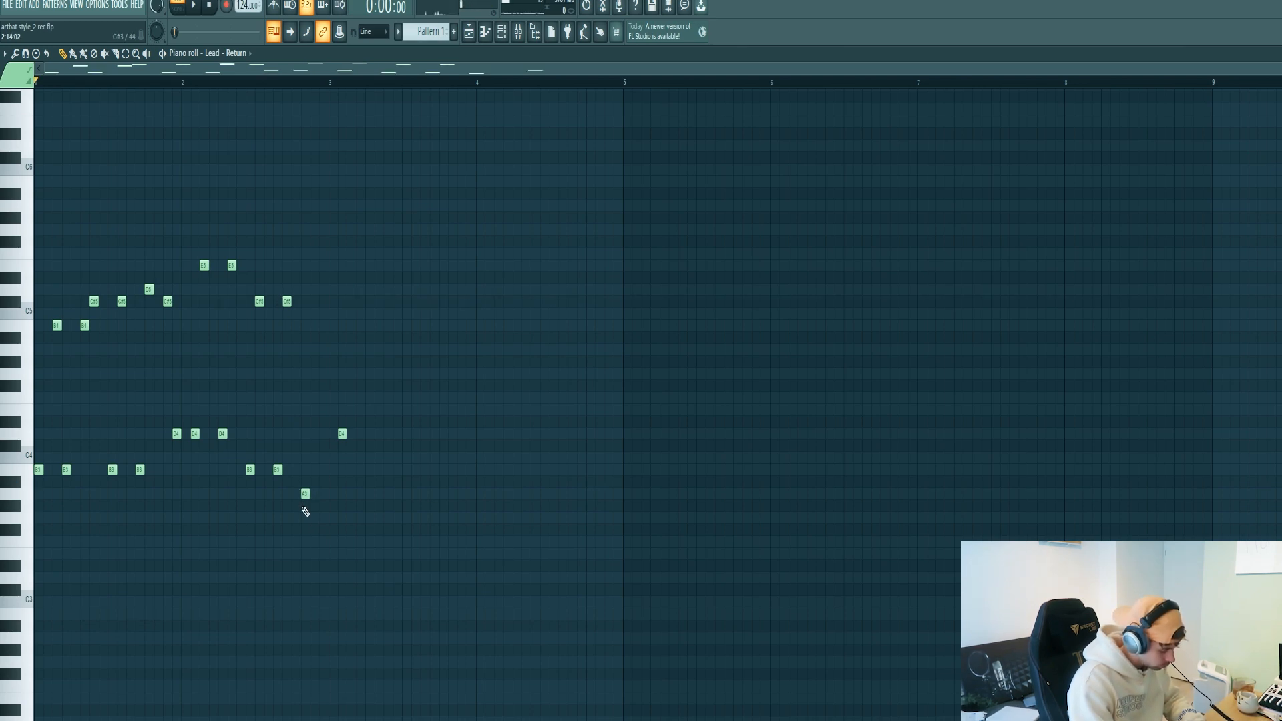
click(314, 313)
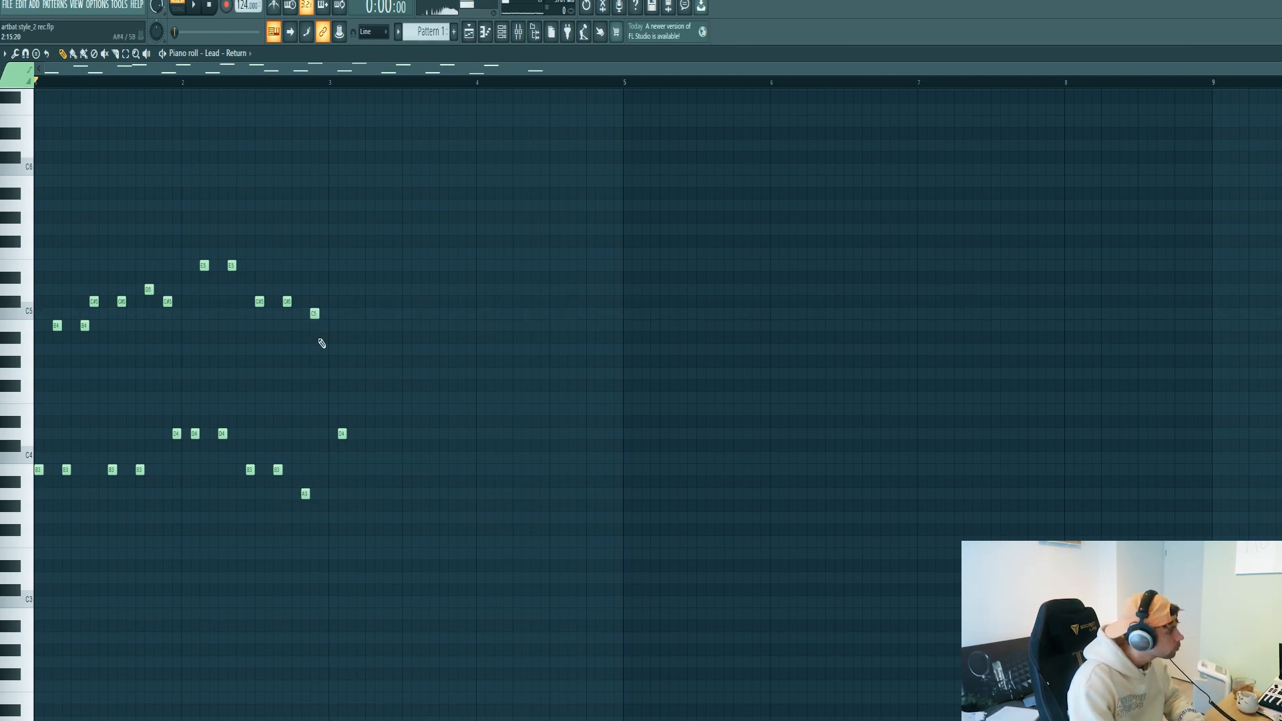
drag(311, 315, 312, 326)
drag(301, 478, 309, 523)
click(313, 326)
right_click(342, 433)
- Play back the melody with bars 1 to 4 as the loop range and duplicate the phrase to bar 5
key(space)
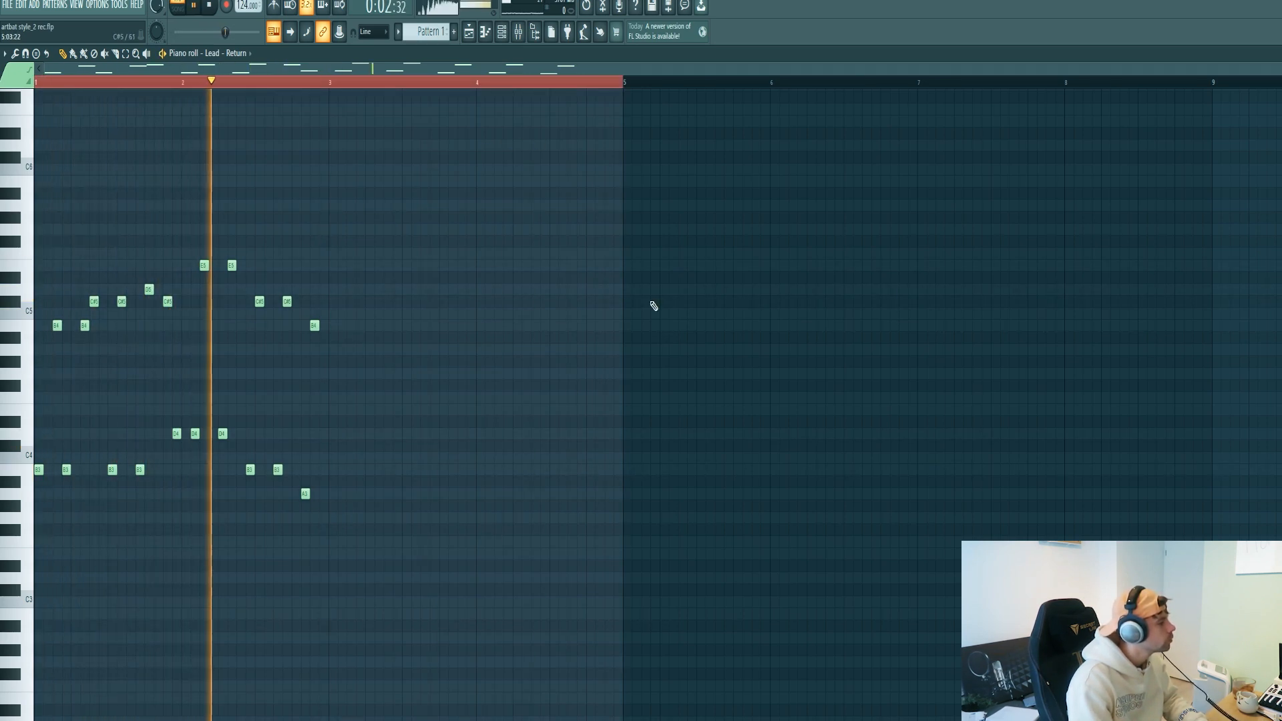
key(space)
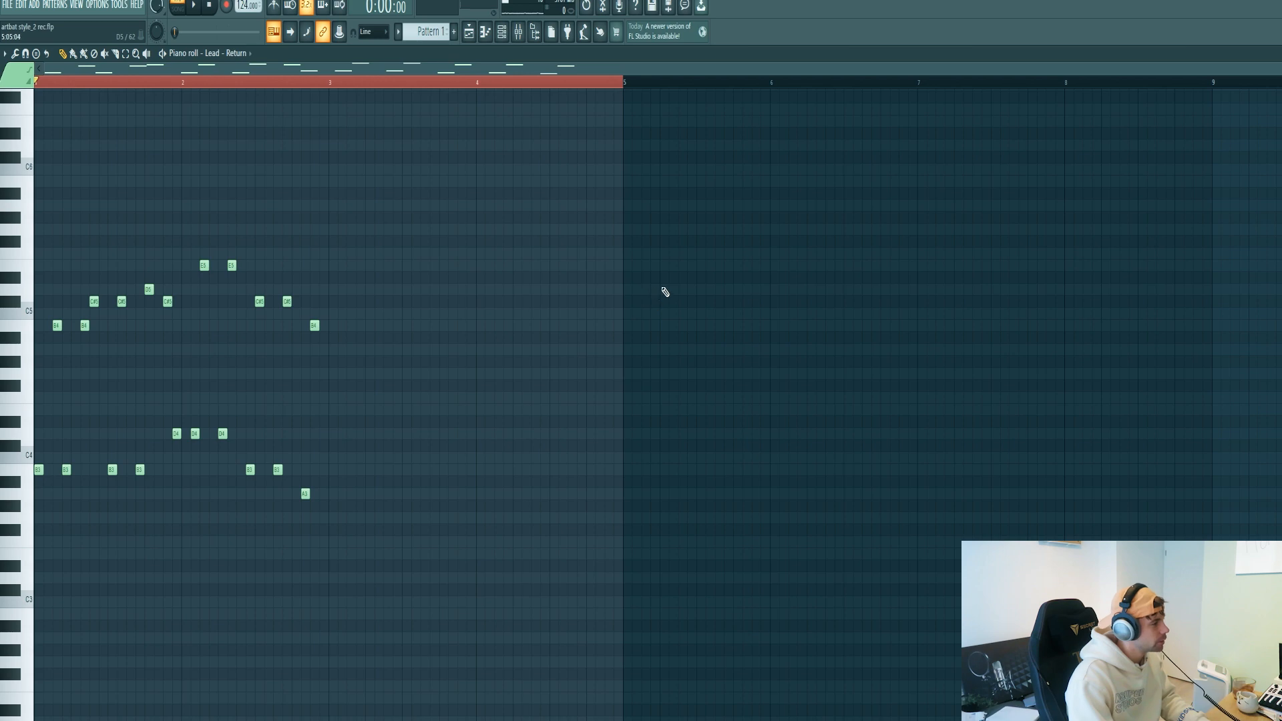
key(ctrl+b)
key(space)
key(space)
key(ctrl+d)
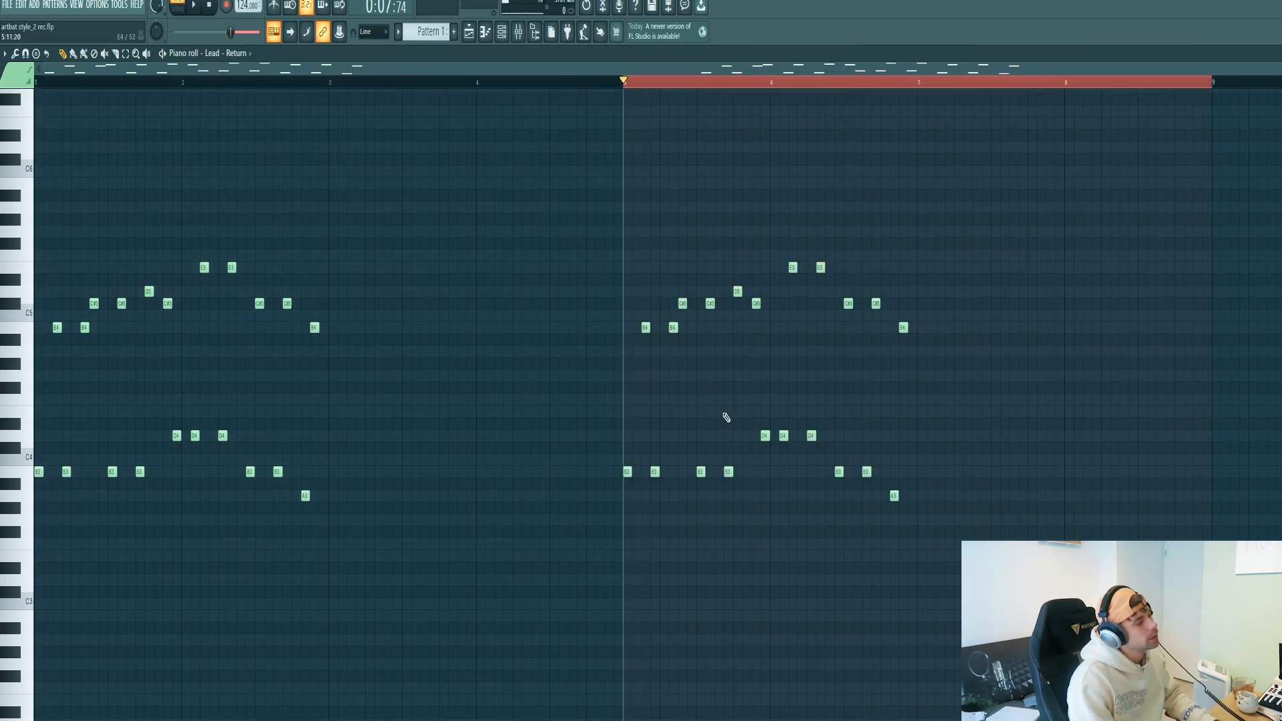
- Lower the first four B3 notes of the duplicated phrase in bar 5 to G3
drag(737, 509, 592, 476)
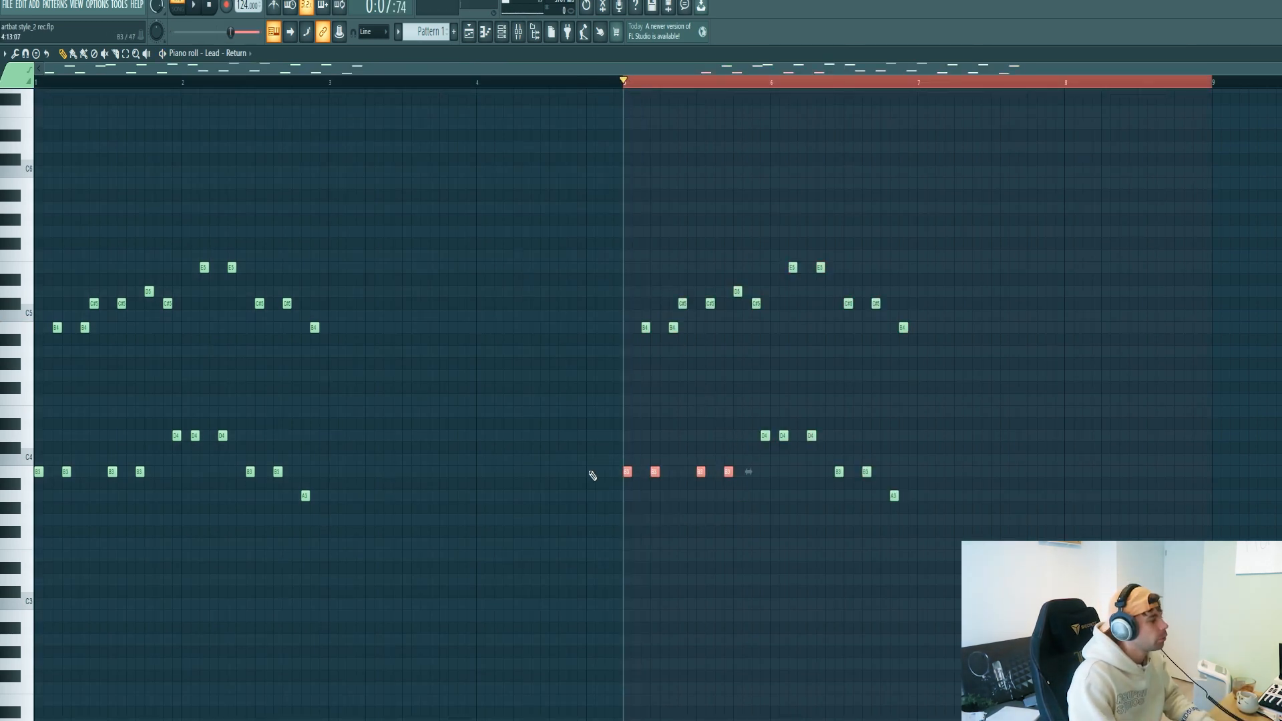
key(shift+Down)
key(shift+Down)
key(shift+Down)
key(shift+Down)
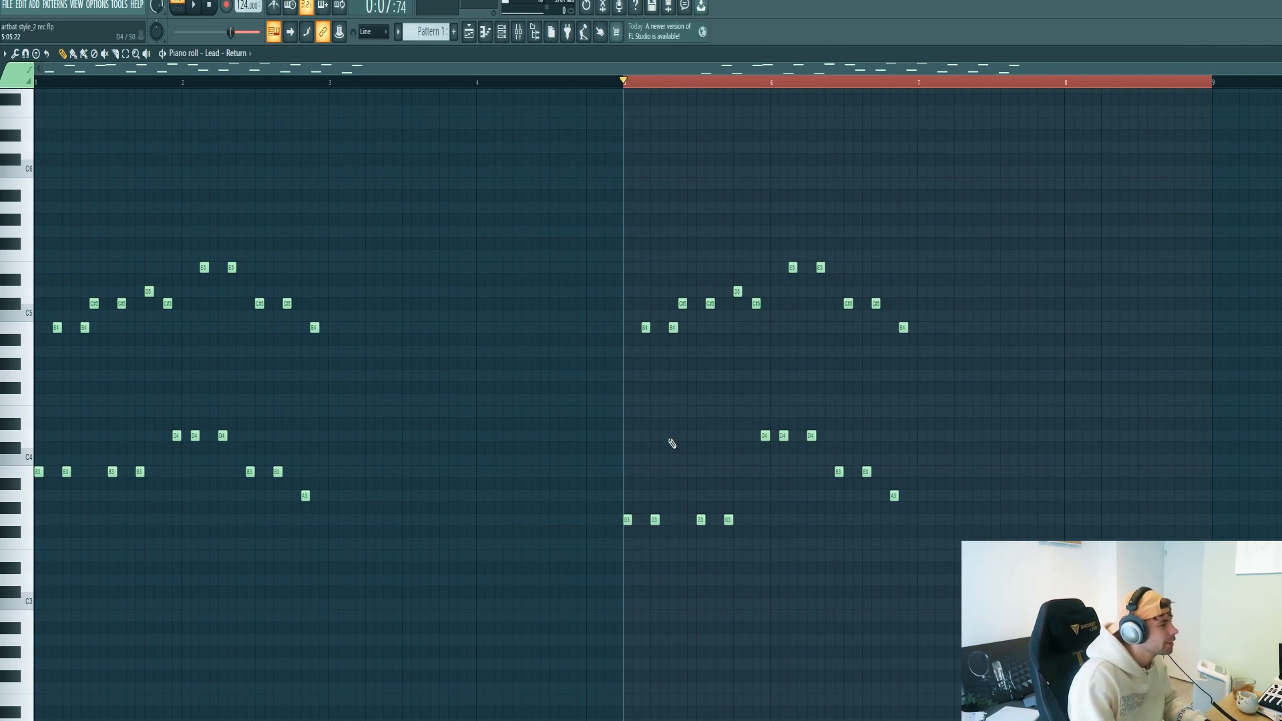
- Play back the phrase from bar 5 and the complete melody with all its notes selected as the loop range
key(space)
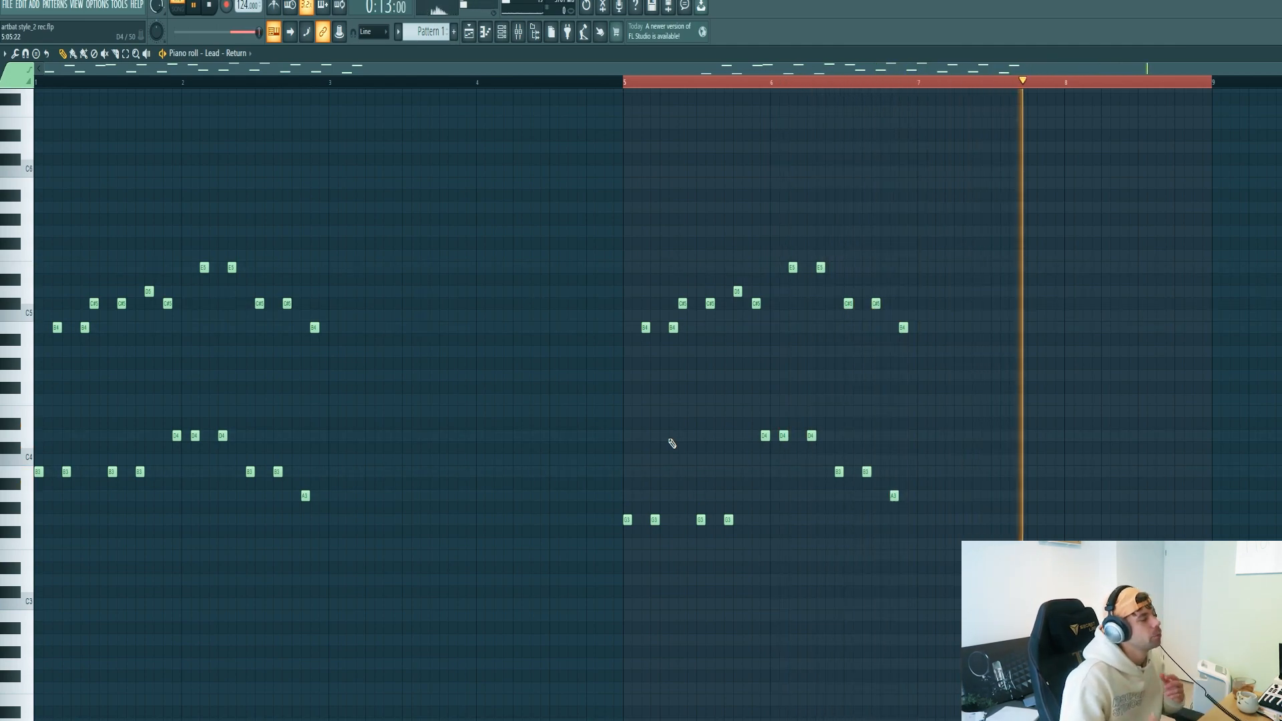
key(space)
key(ctrl+a)
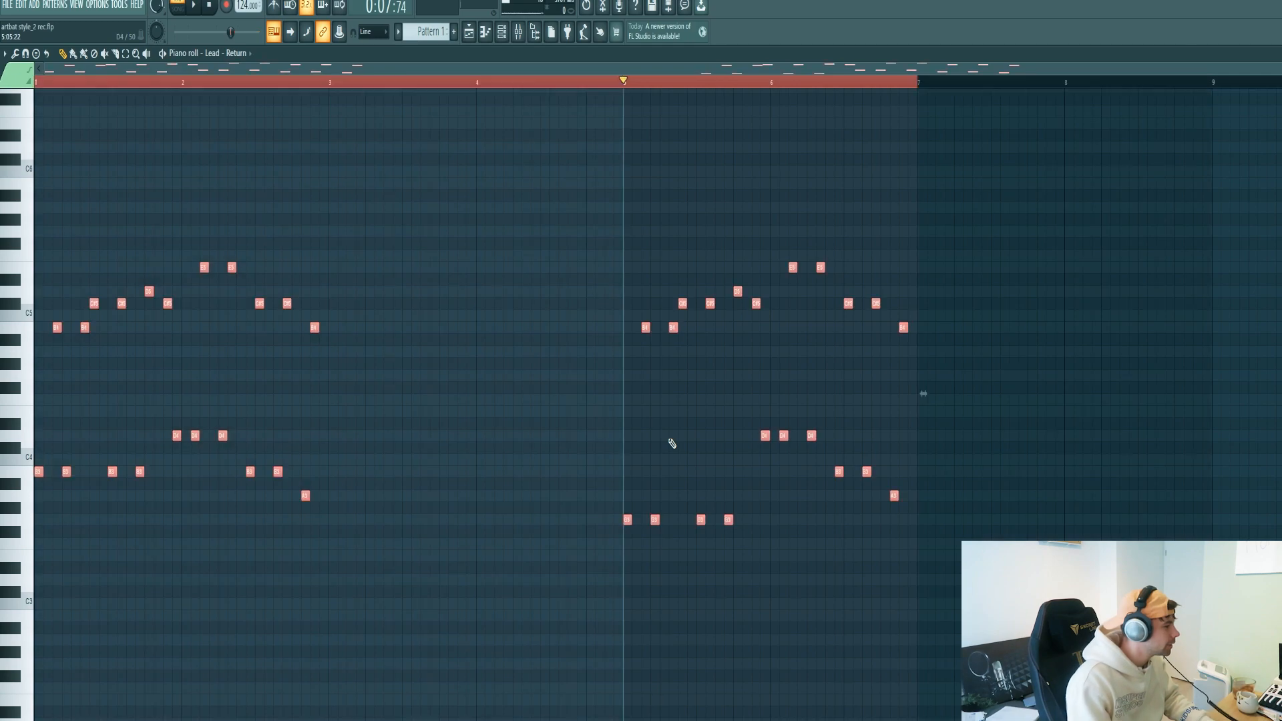
key(space)
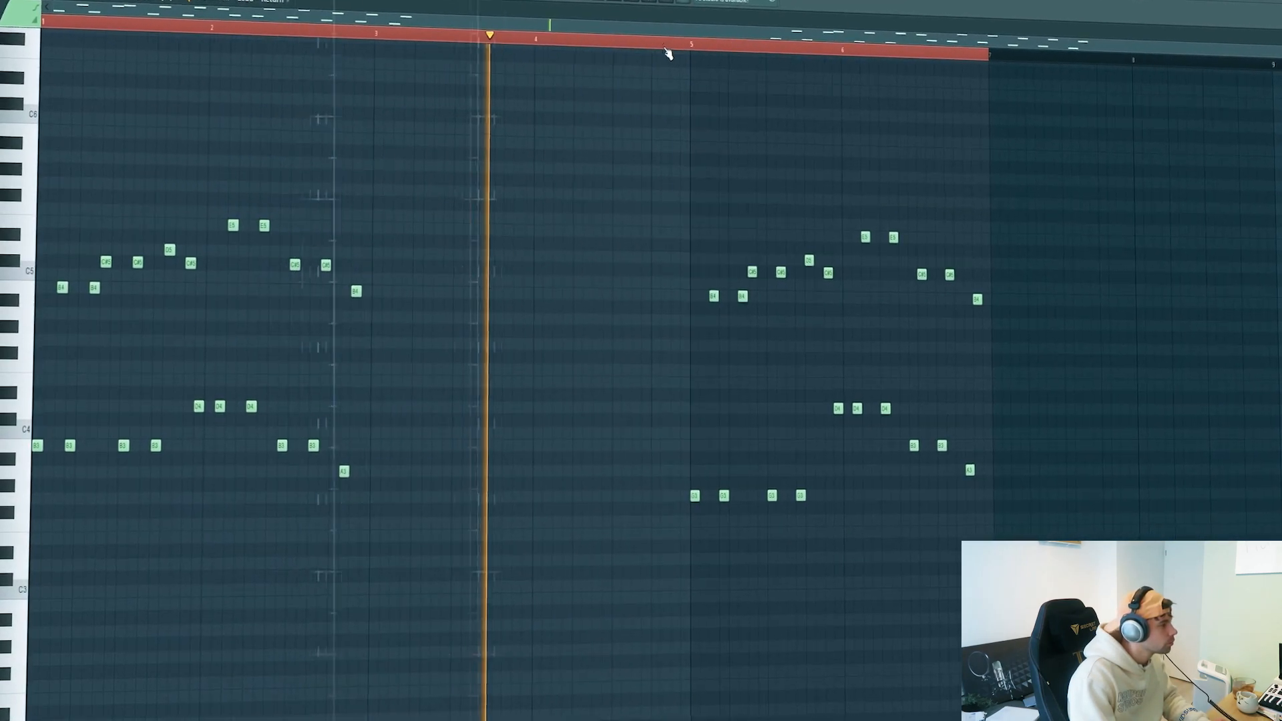
key(ctrl+a)
key(ctrl+d)
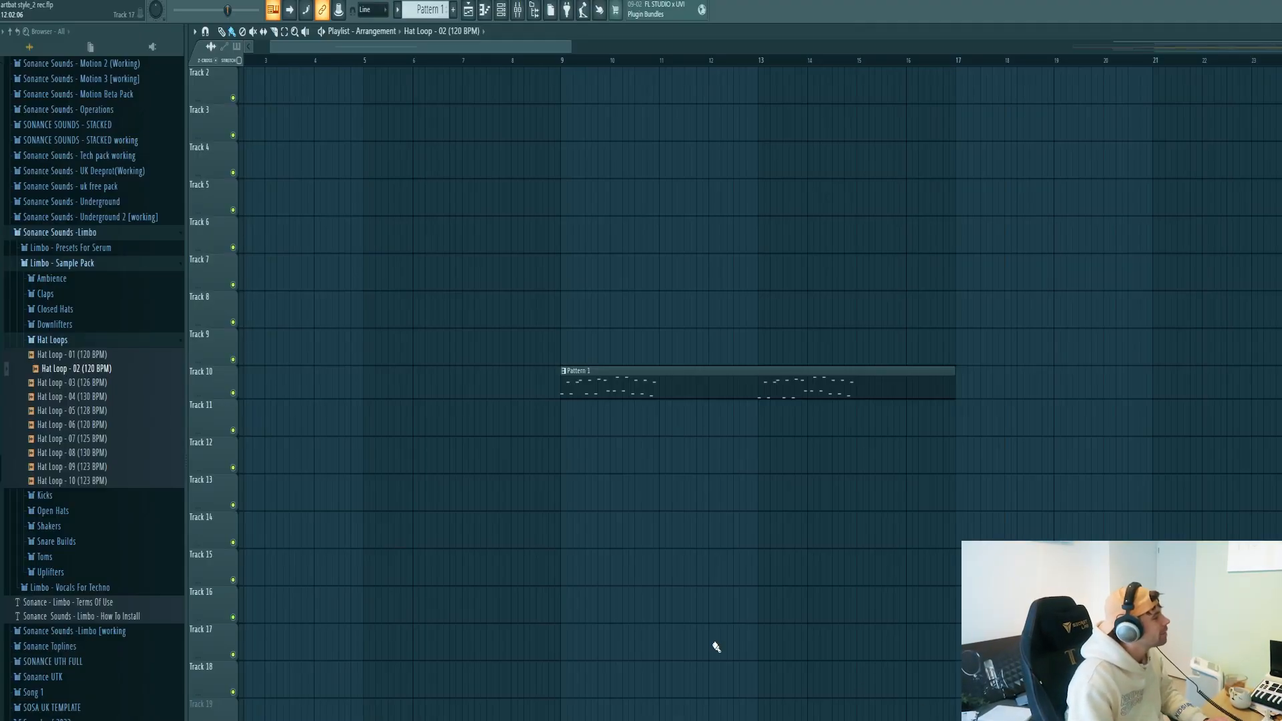
- Find a kick in the Kicks folder of Limbo - Sample Pack and place it on Track 7 at bar 9 in the playlist
click(93, 262)
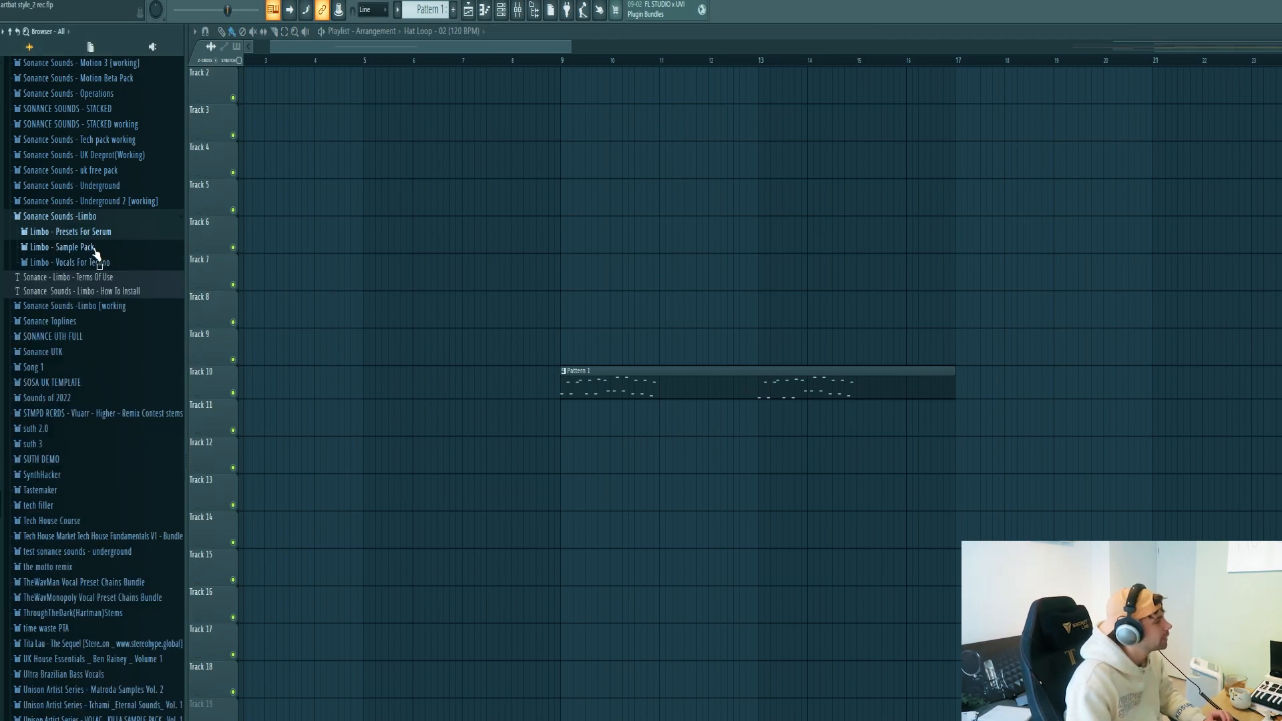
click(93, 249)
click(90, 324)
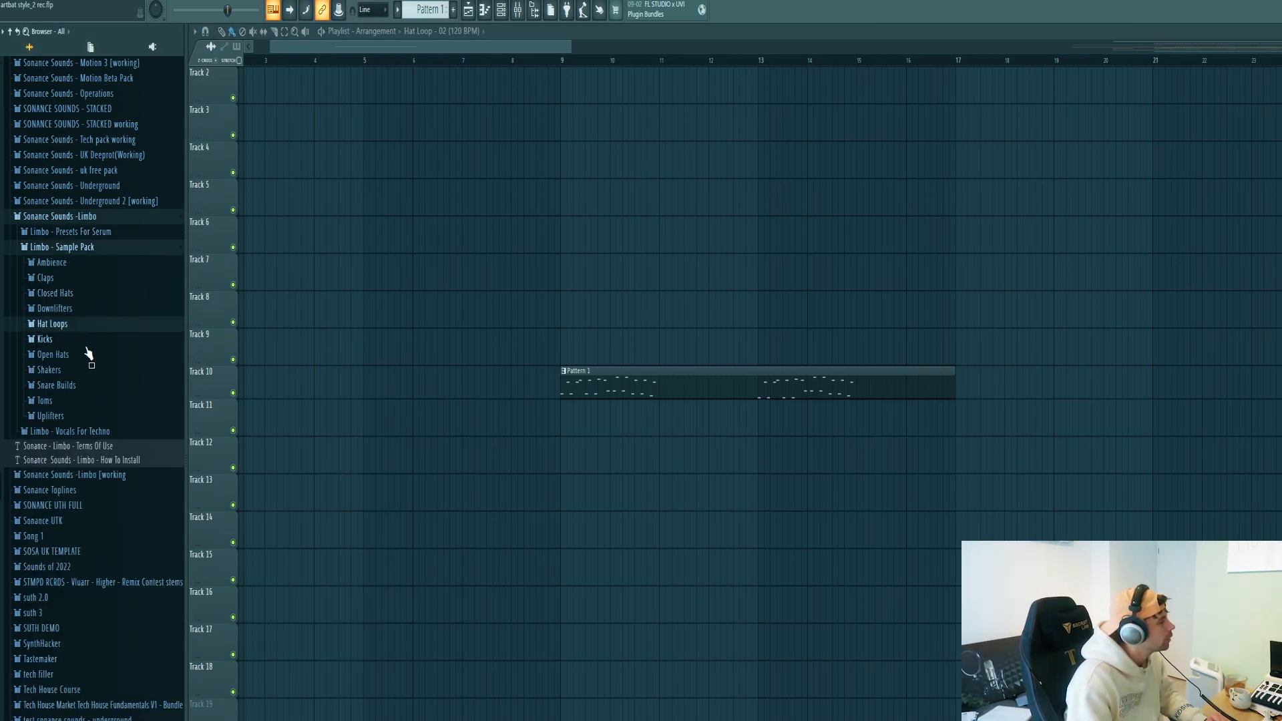
click(89, 340)
click(73, 496)
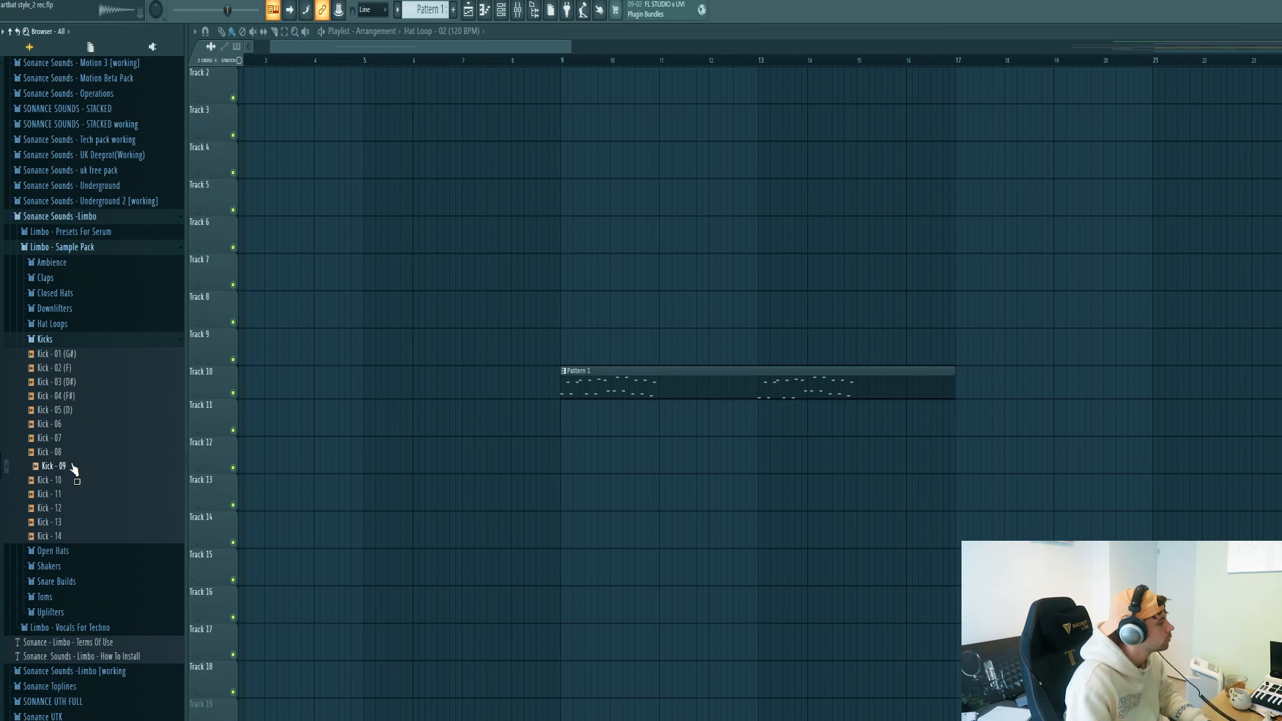
drag(66, 498, 571, 269)
drag(571, 270, 571, 272)
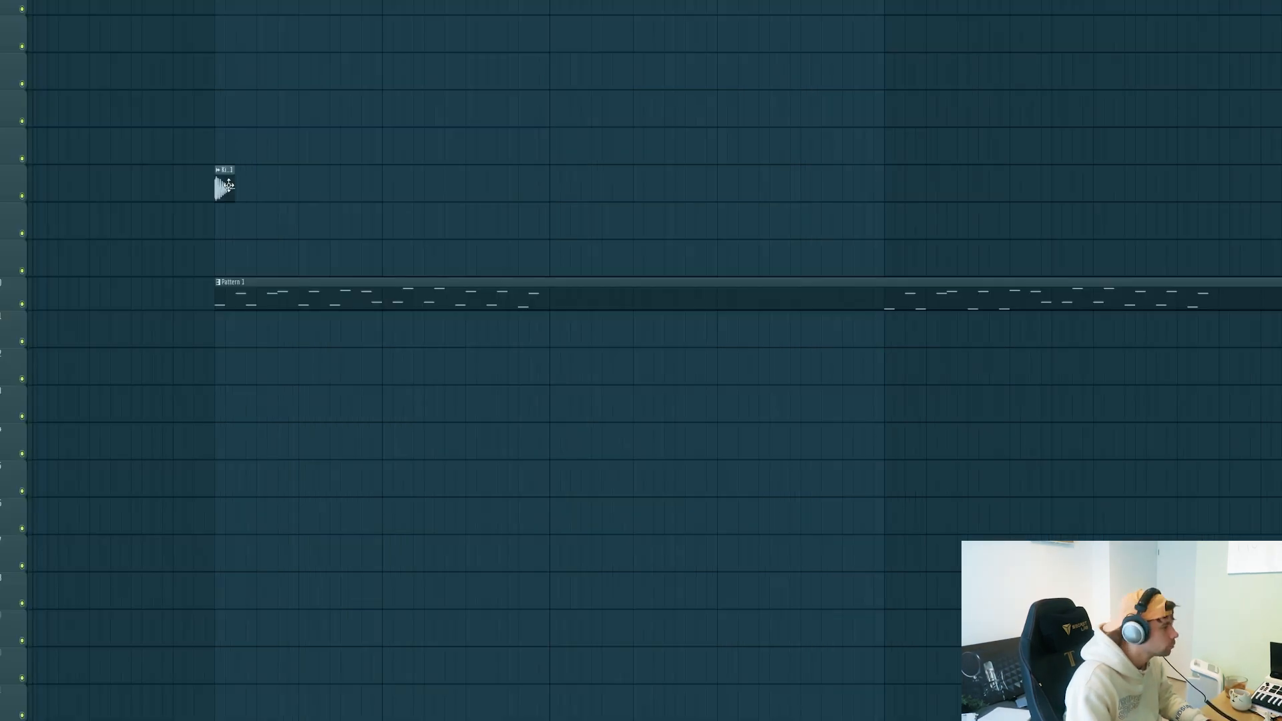
- Duplicate the kick clip three times along Track 7
key(ctrl+b)
key(ctrl+b)
key(ctrl+b)
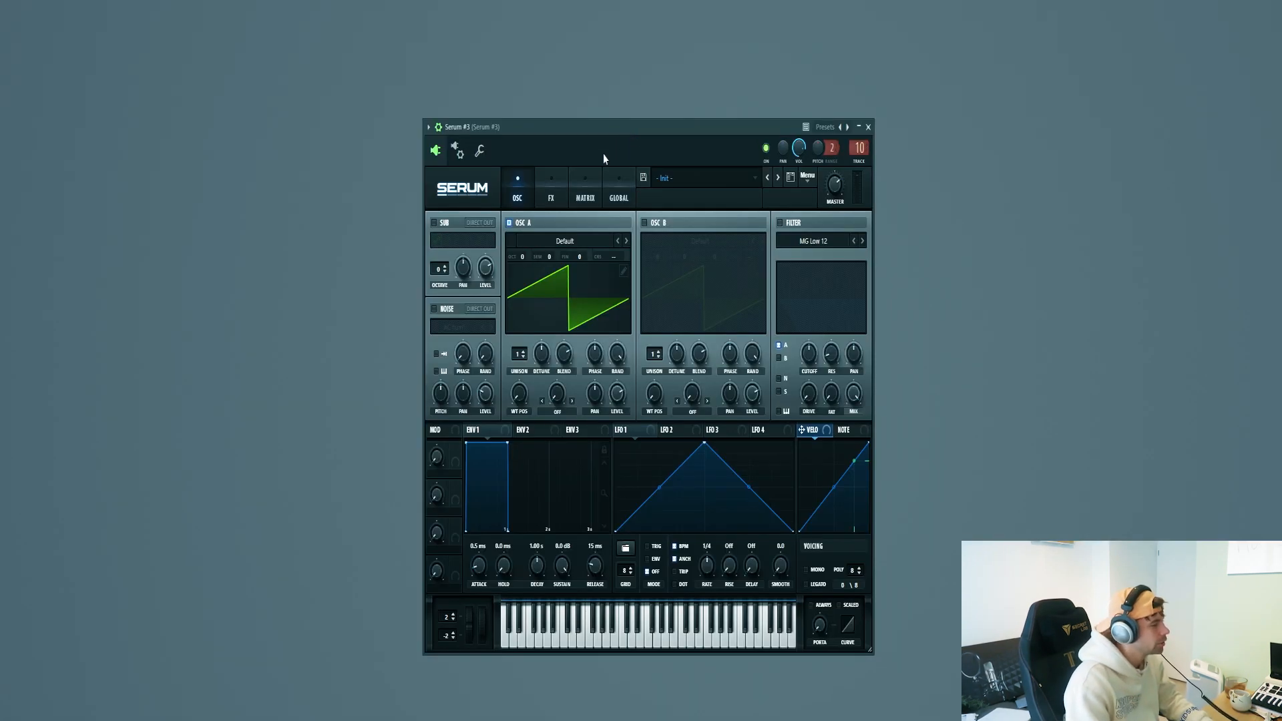
- Load the Bass - Motion preset in Serum #3 and close the plugin window
click(684, 178)
mouse_move(734, 561)
click(868, 337)
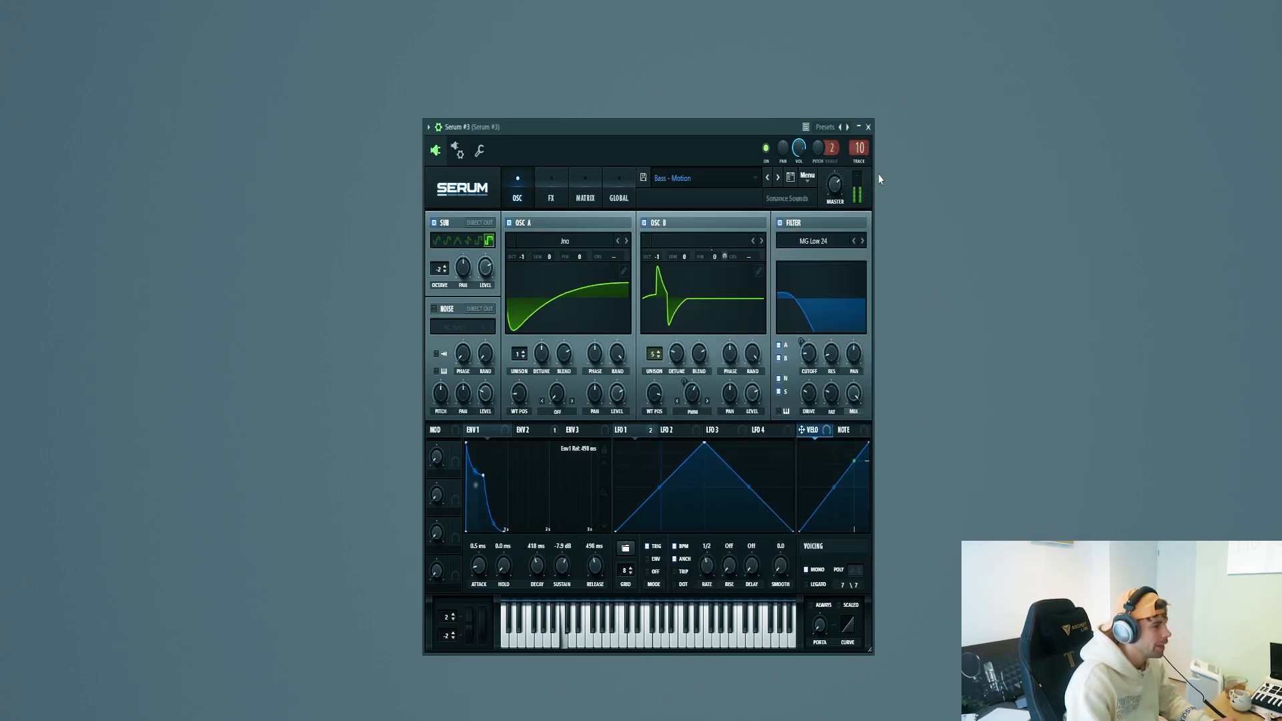
click(868, 127)
- Open the piano roll of Serum #3, draw five B4 bass notes, each two steps long, across bar 1, and play them back
right_click(741, 314)
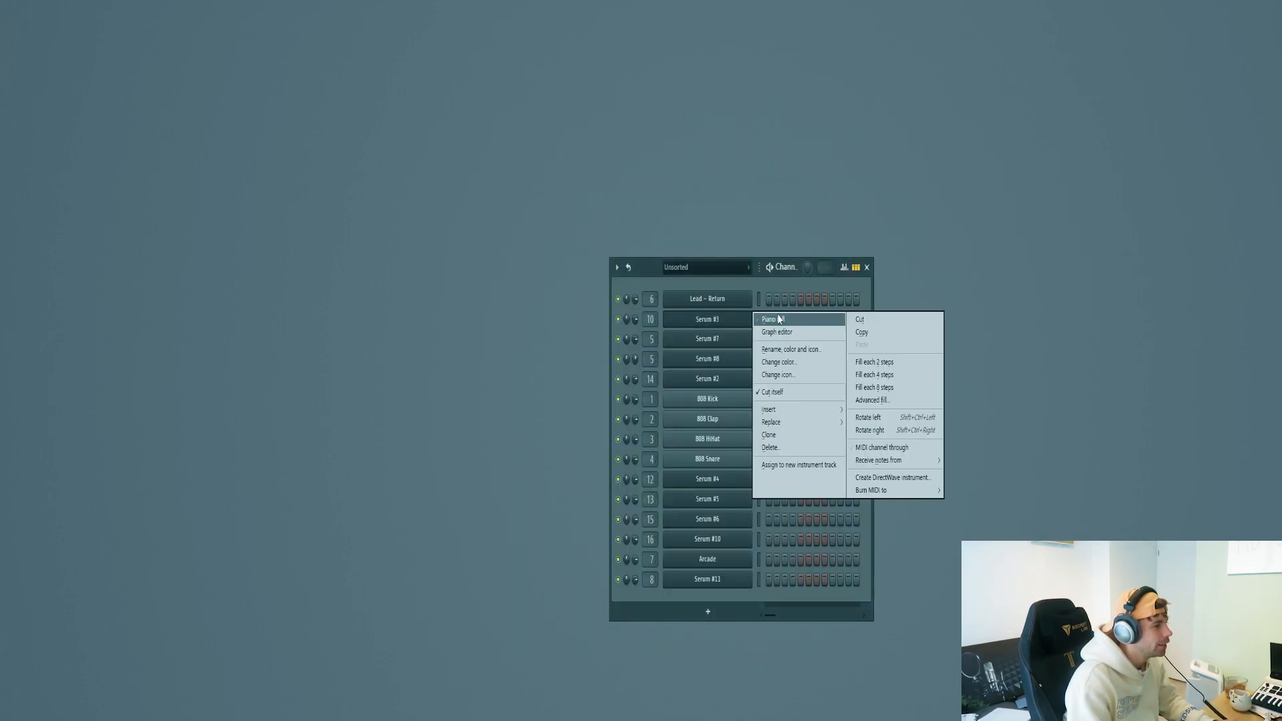
click(774, 320)
drag(165, 313, 8, 315)
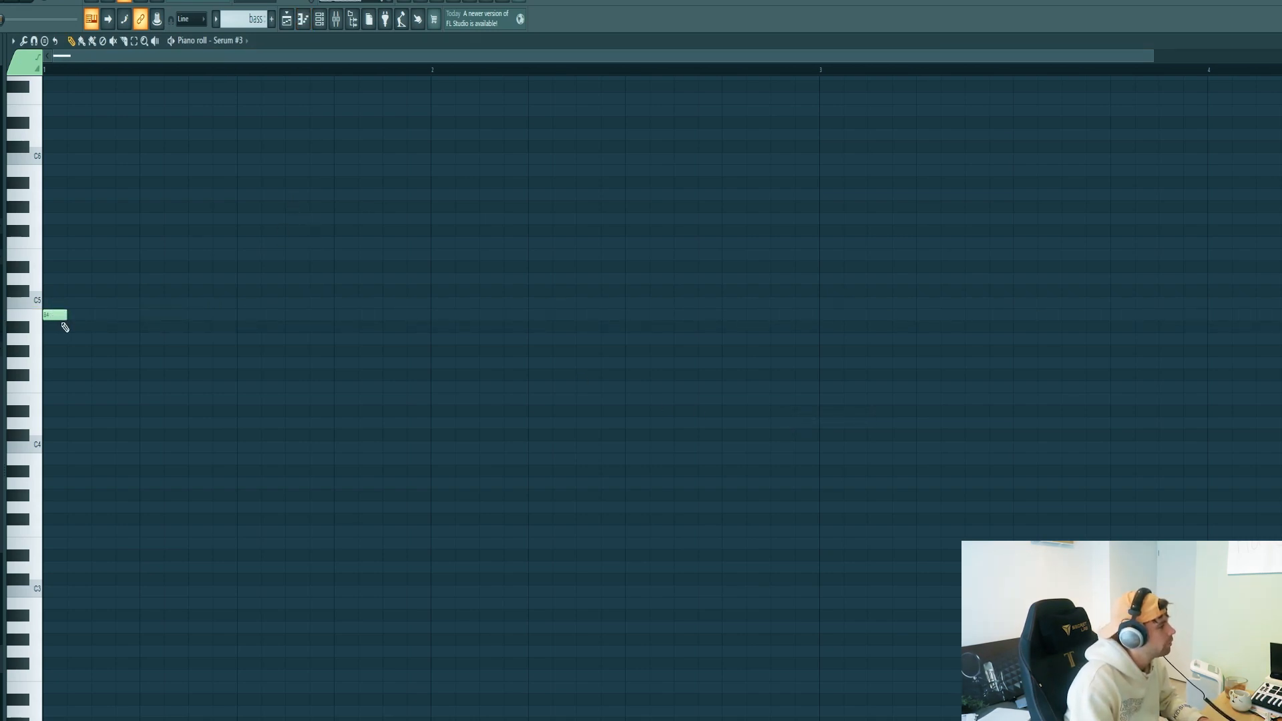
click(137, 315)
click(200, 315)
drag(388, 304, 388, 319)
click(316, 315)
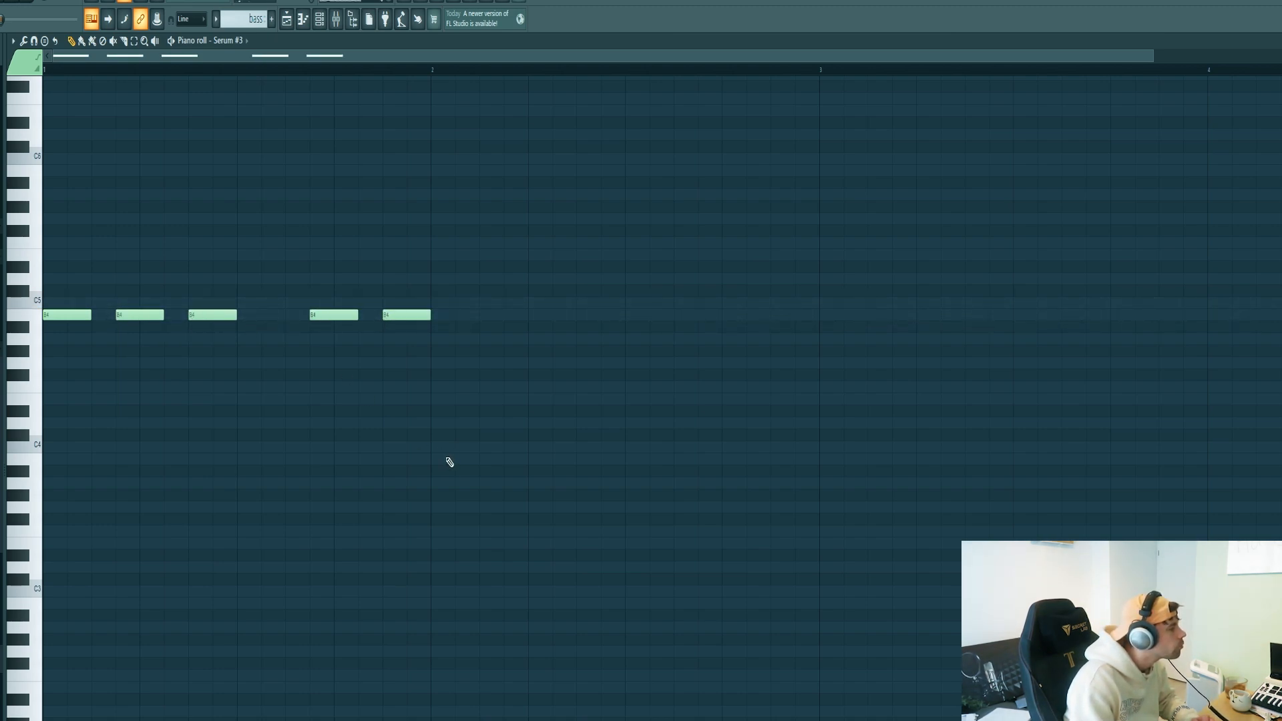
key(space)
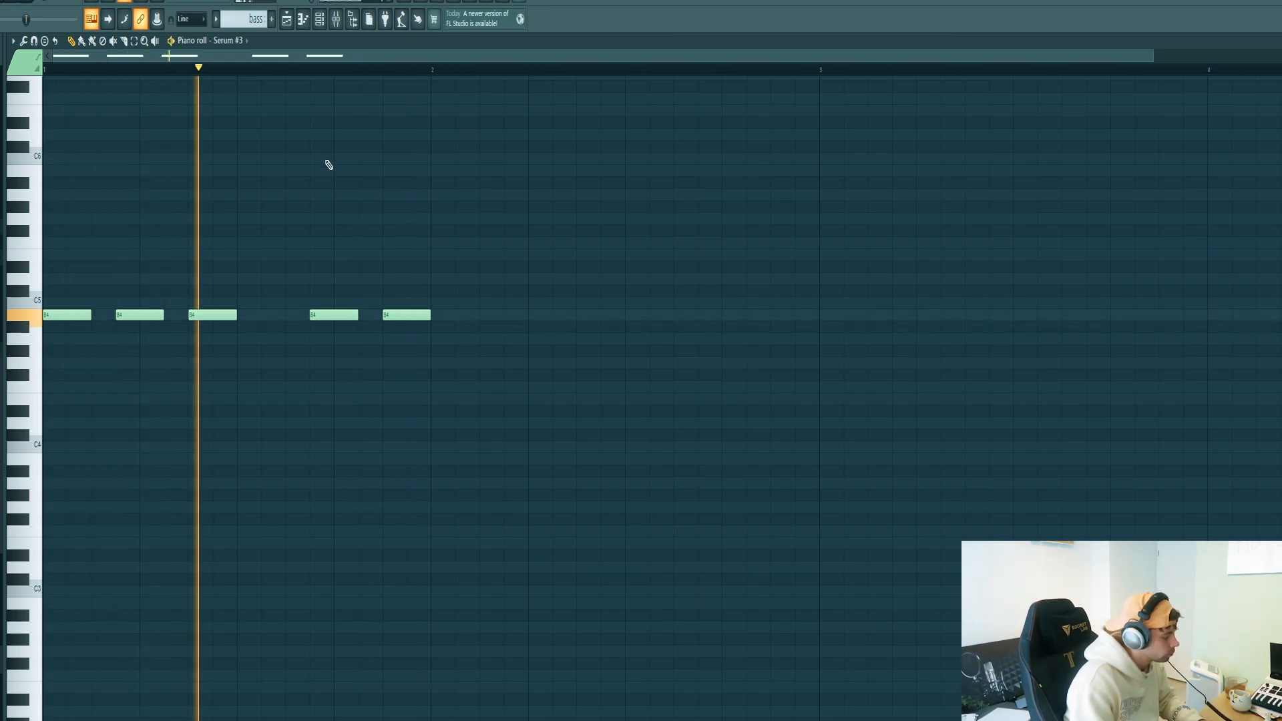
- Duplicate the one-bar bass phrase three times to fill bars 1 to 4 and play it with the kicks in the playlist
scroll(307, 214, down, 1)
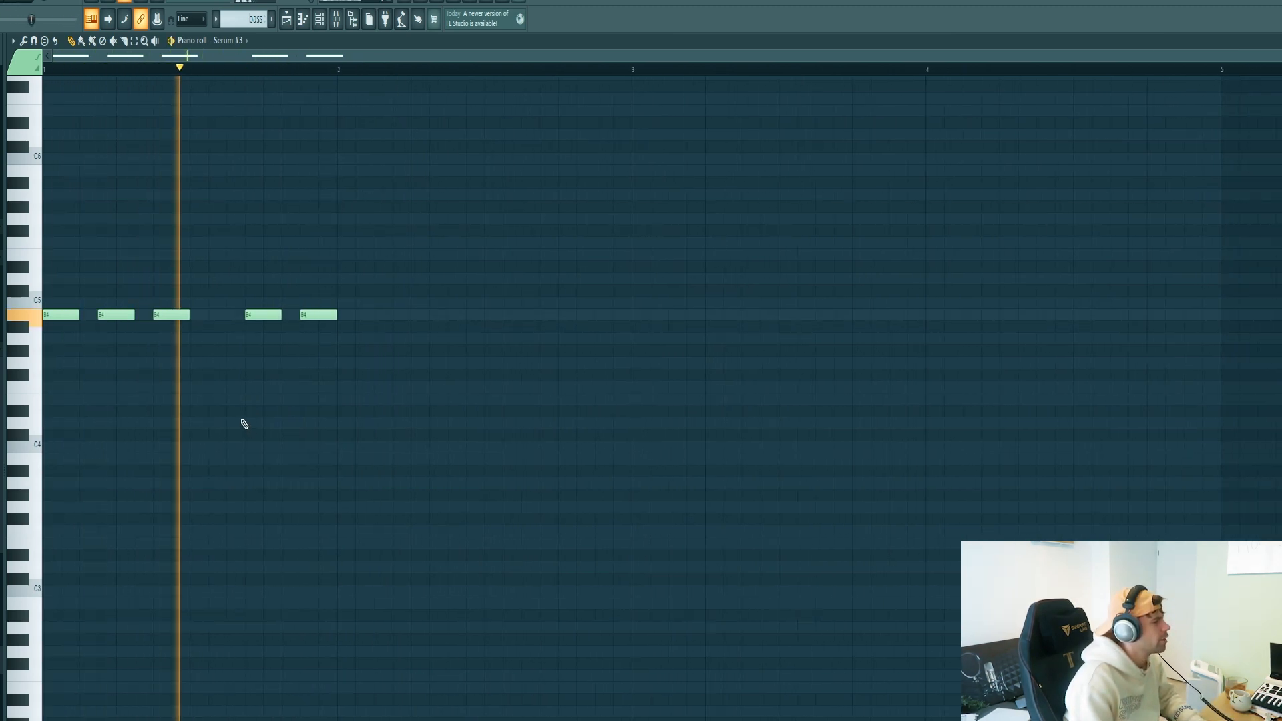
key(ctrl+b)
key(ctrl+b)
key(ctrl+b)
scroll(226, 423, down, 2)
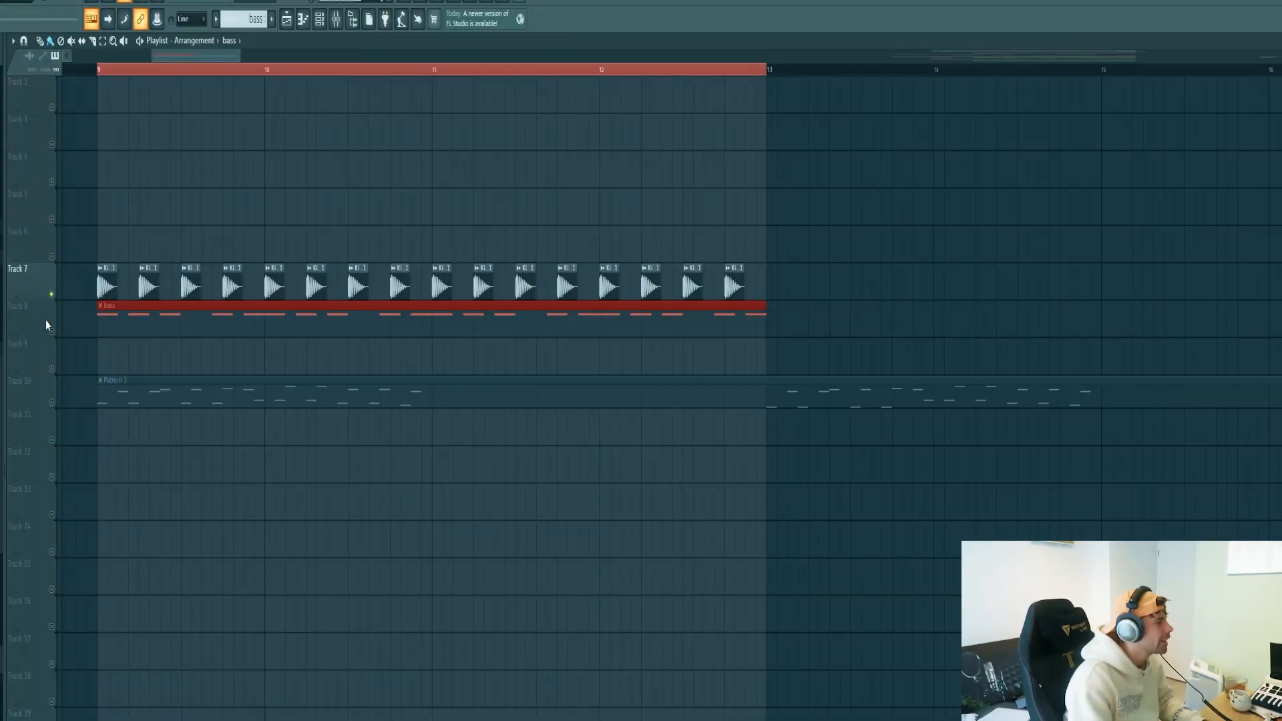
key(space)
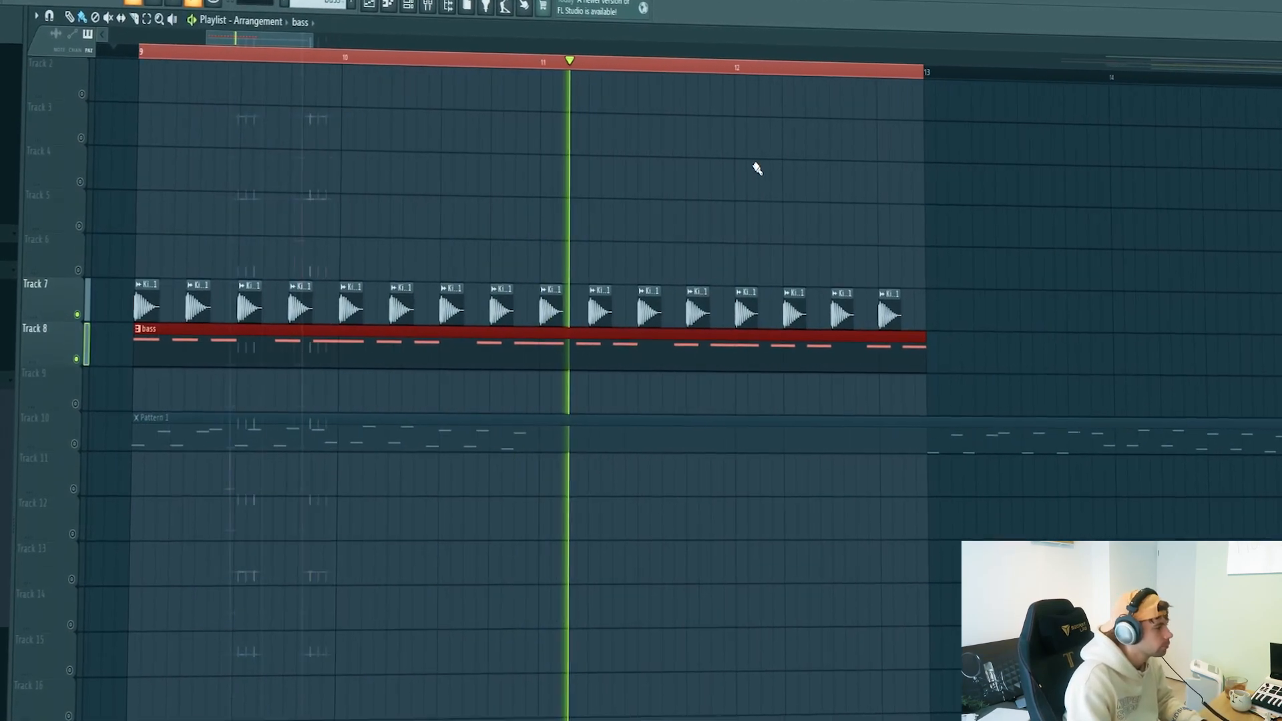
- Move the arp clip on Track 11 of the playlist to start at bar 11
ctrl+shift+click(1151, 77)
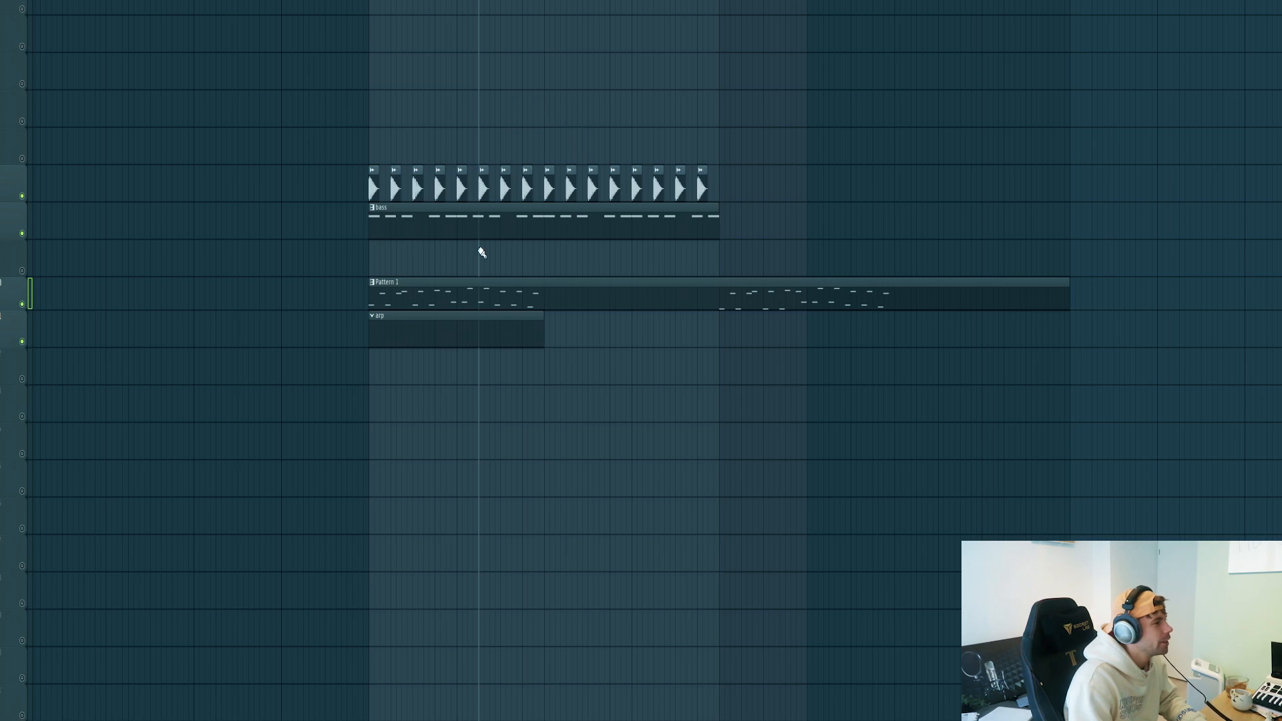
click(407, 302)
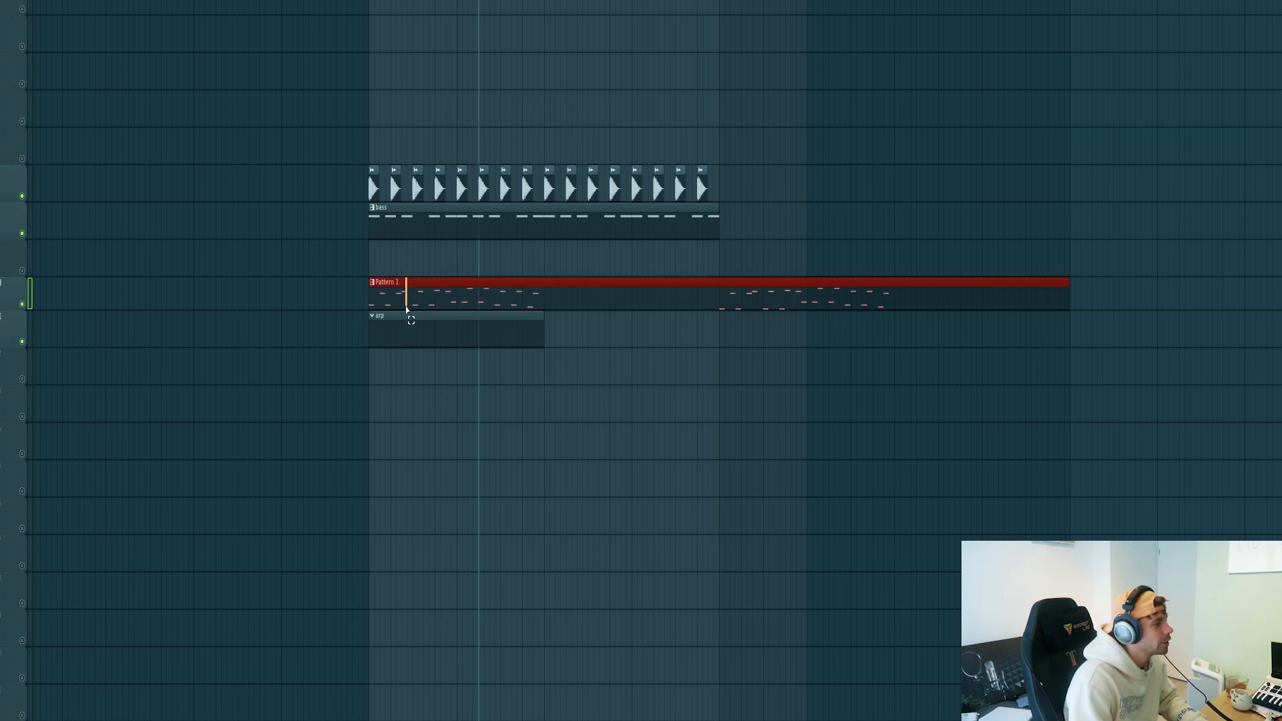
drag(759, 242, 780, 330)
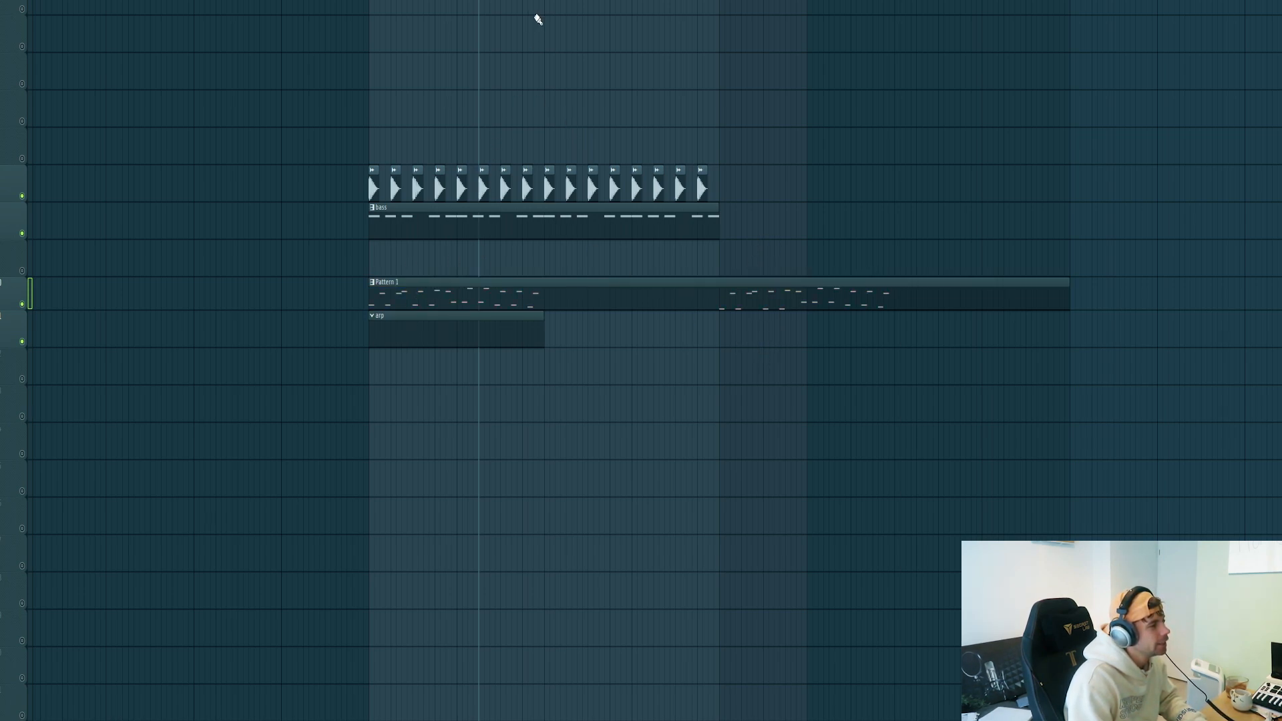
drag(449, 323, 624, 331)
- Load the Pluck - Motion preset from Sonance Sounds - Limbo in Serum #5 and close the plugin window
key(F6)
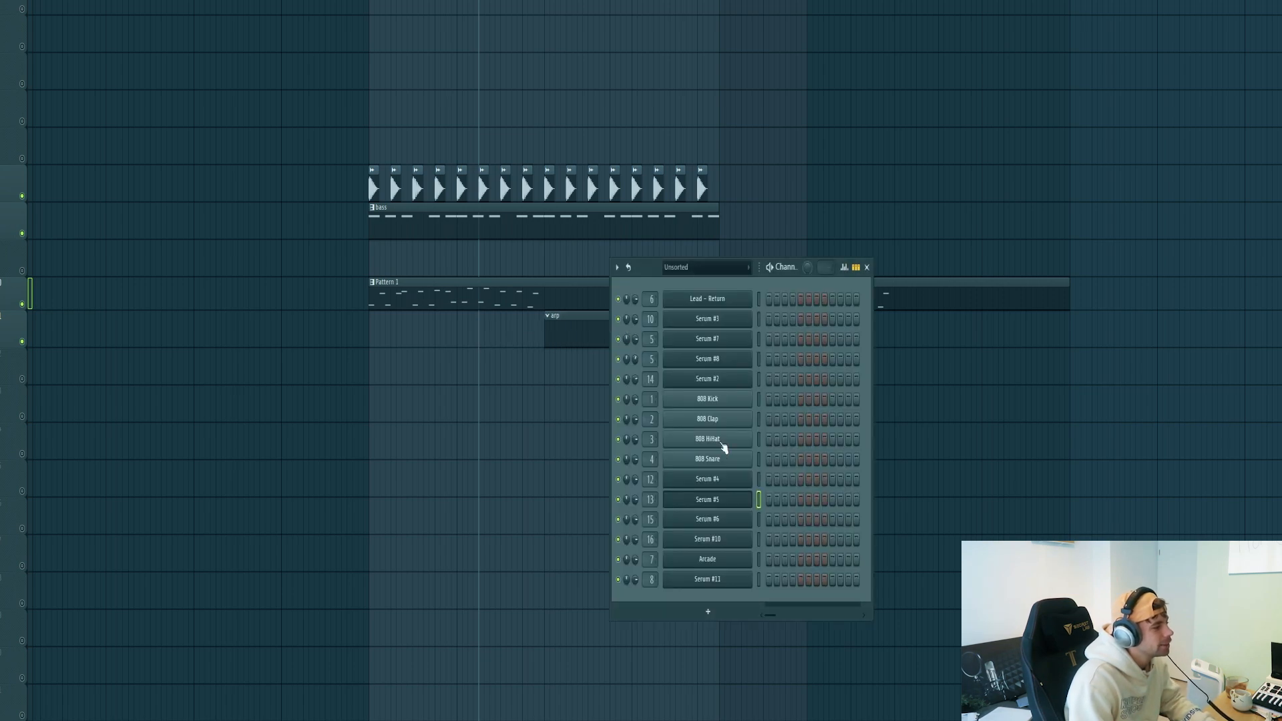
click(715, 501)
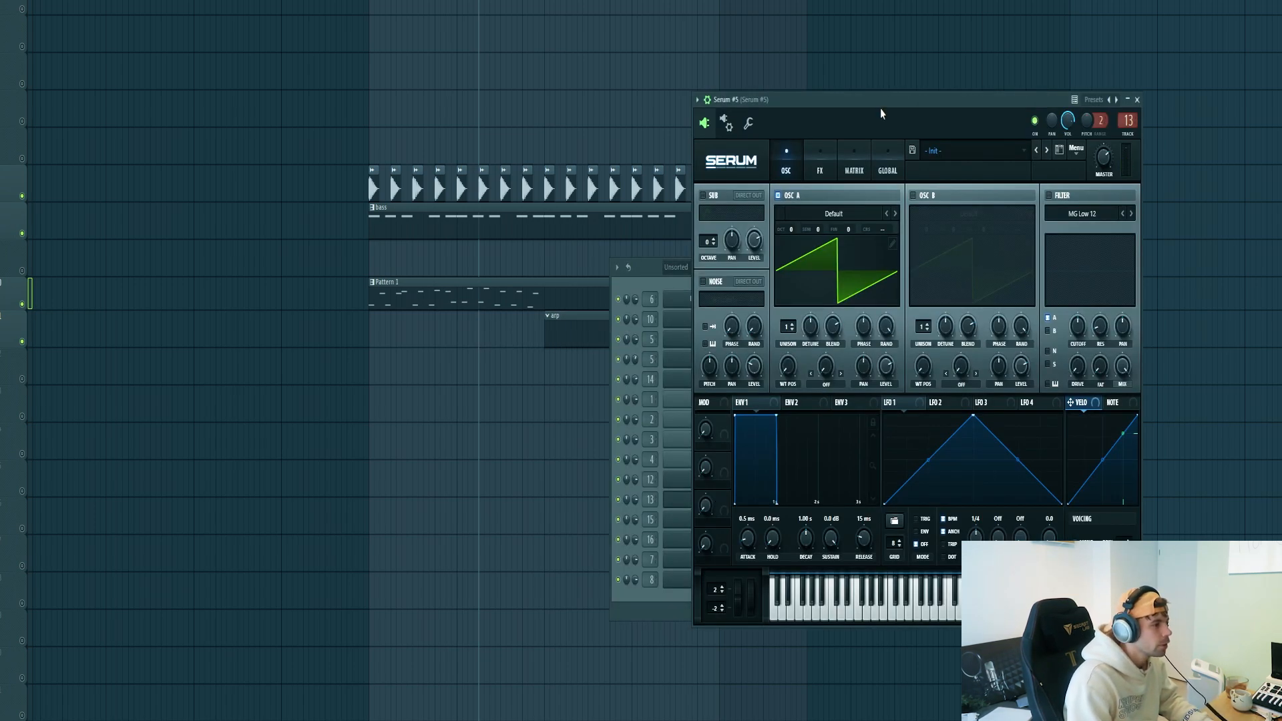
drag(881, 113, 719, 110)
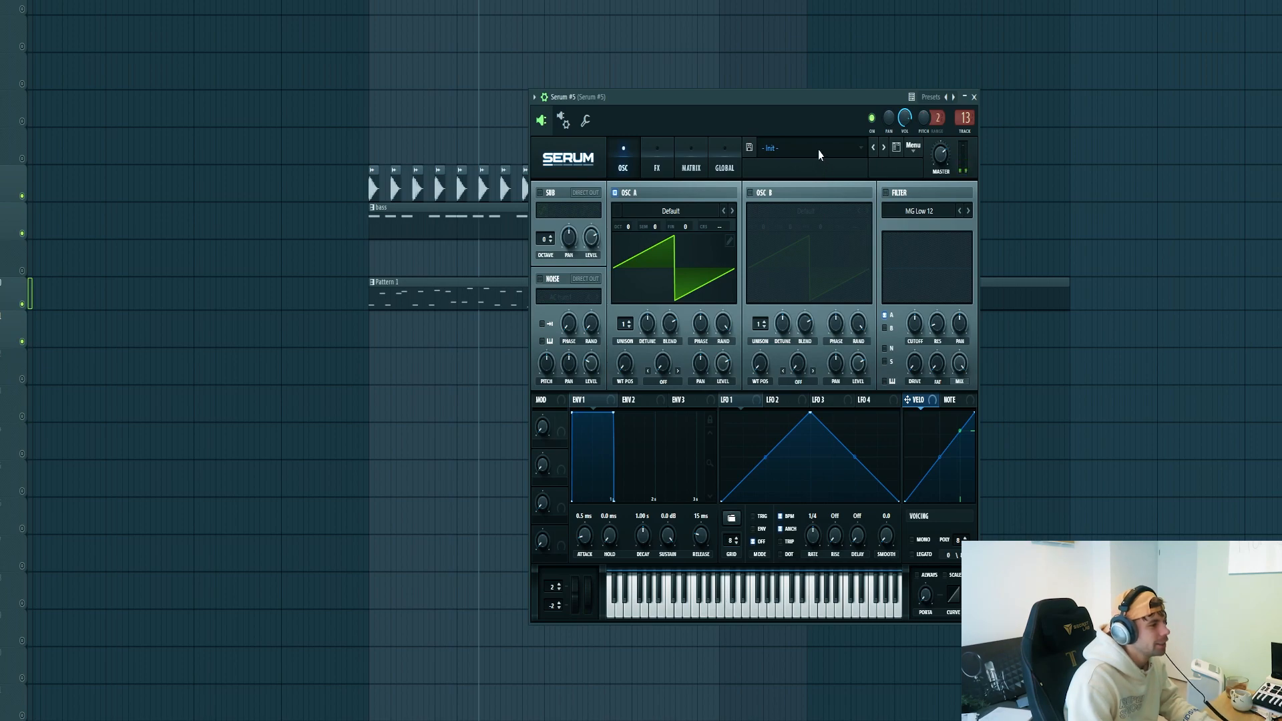
click(818, 150)
mouse_move(835, 530)
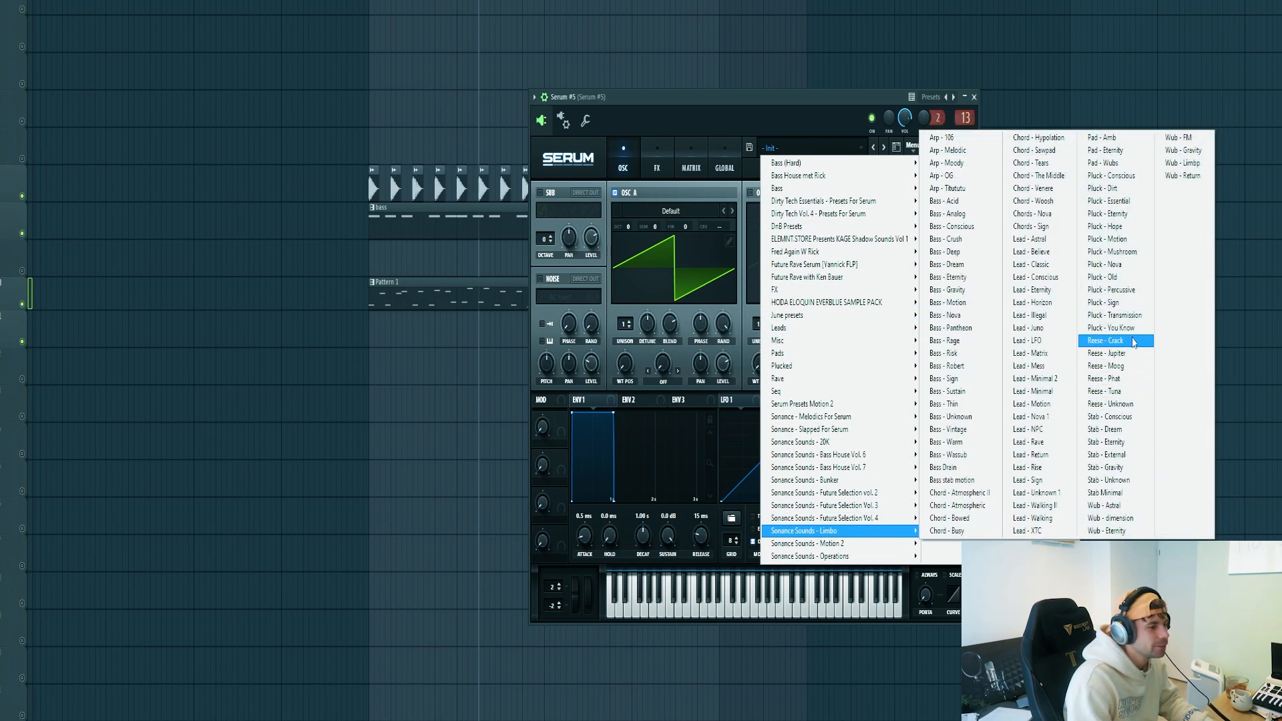
click(1108, 213)
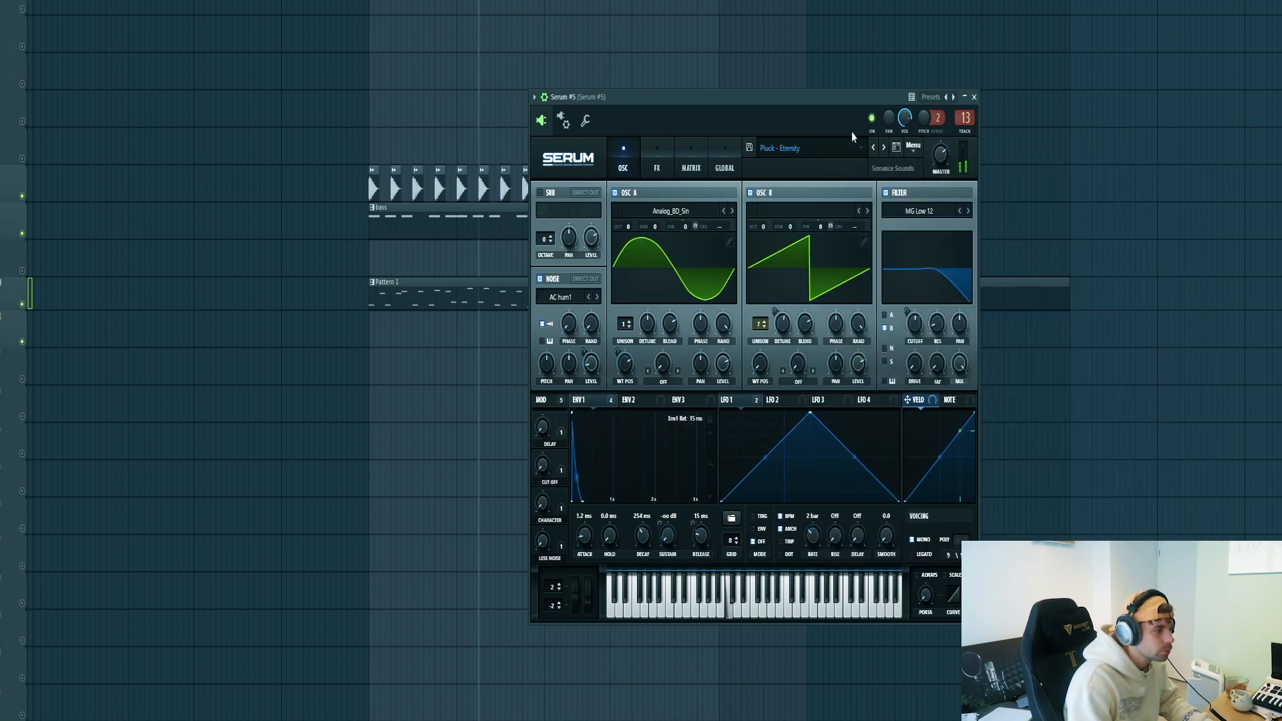
click(883, 148)
click(883, 148)
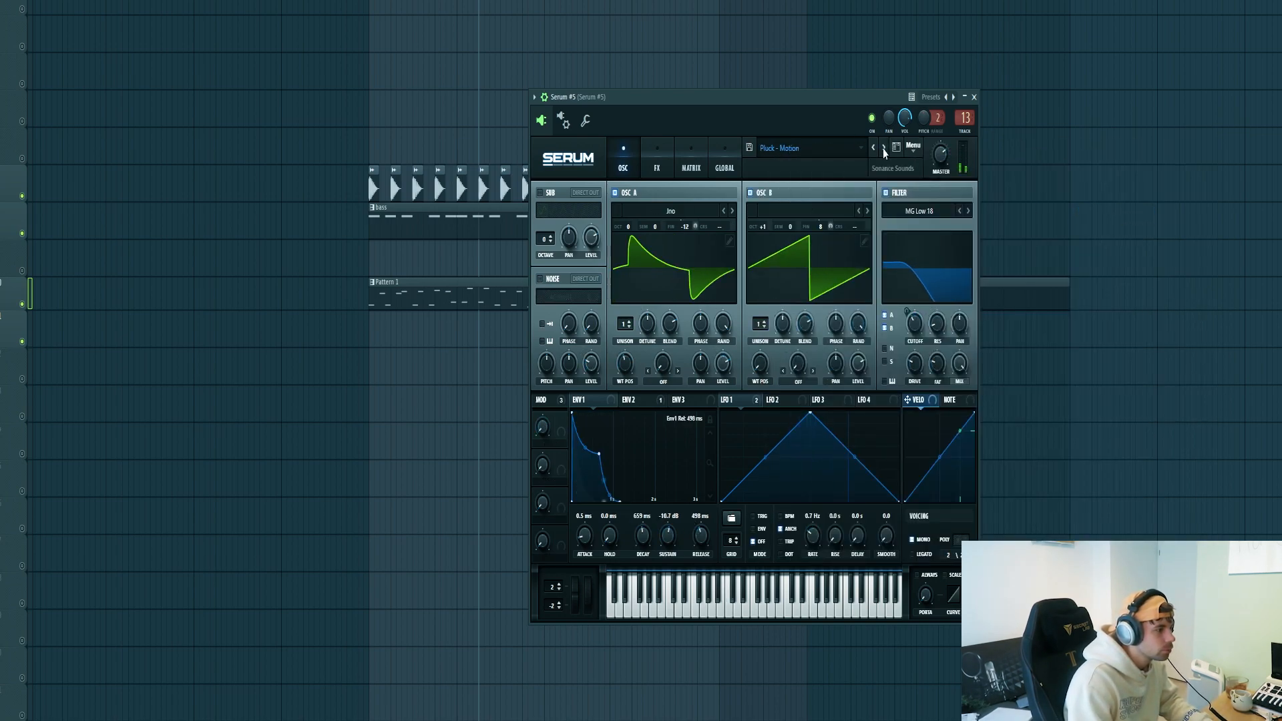
click(973, 96)
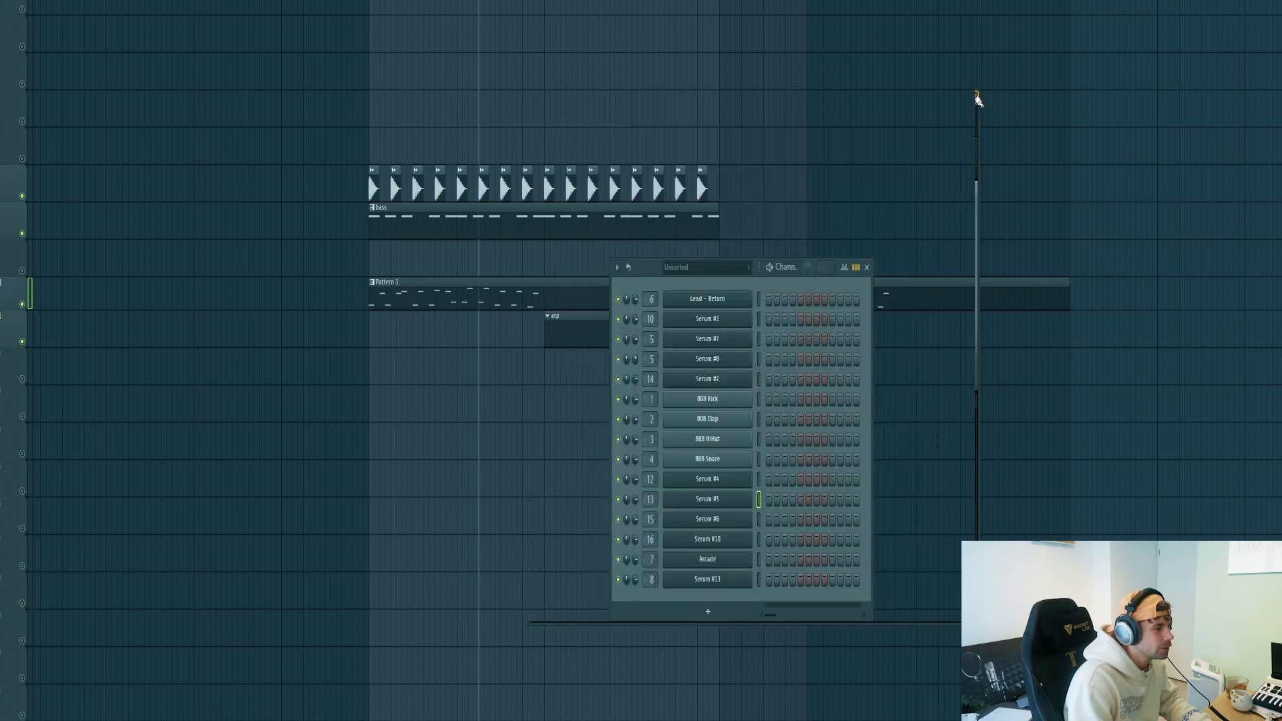
- Open the piano roll of Serum #5 and draw one-step B4 notes on steps 1 and 2 of bar 1
right_click(710, 500)
click(738, 512)
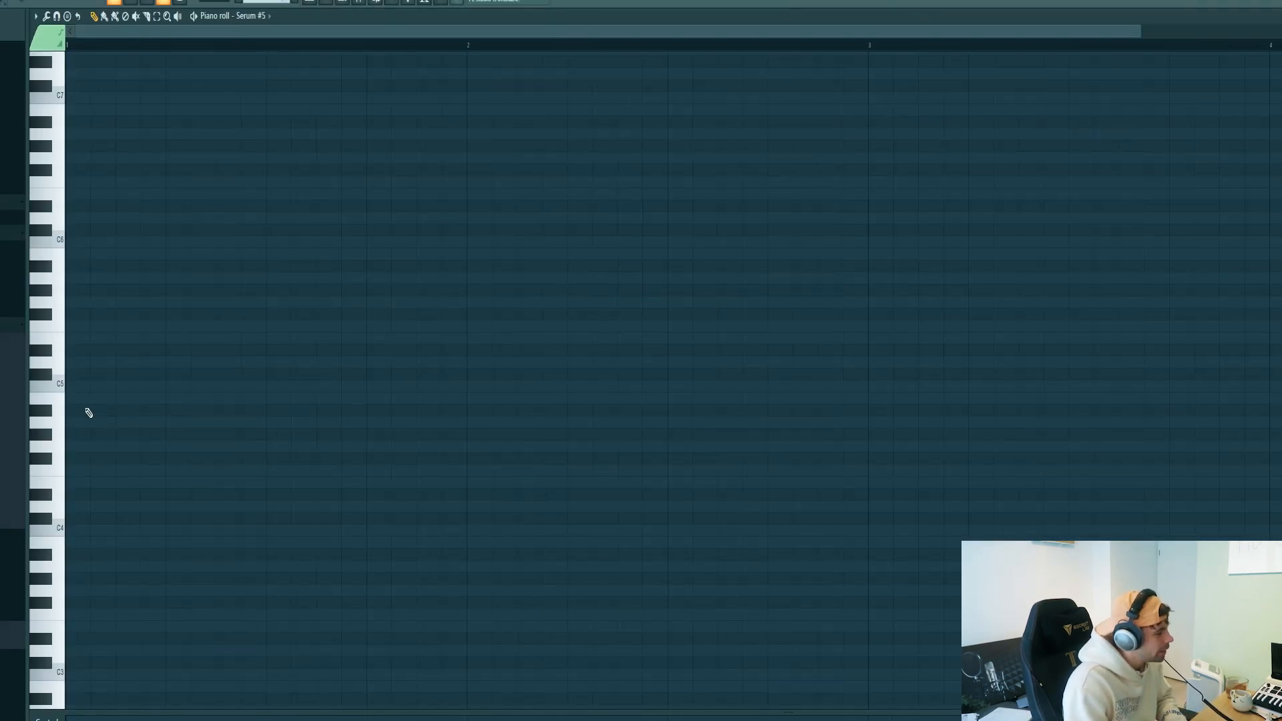
click(89, 410)
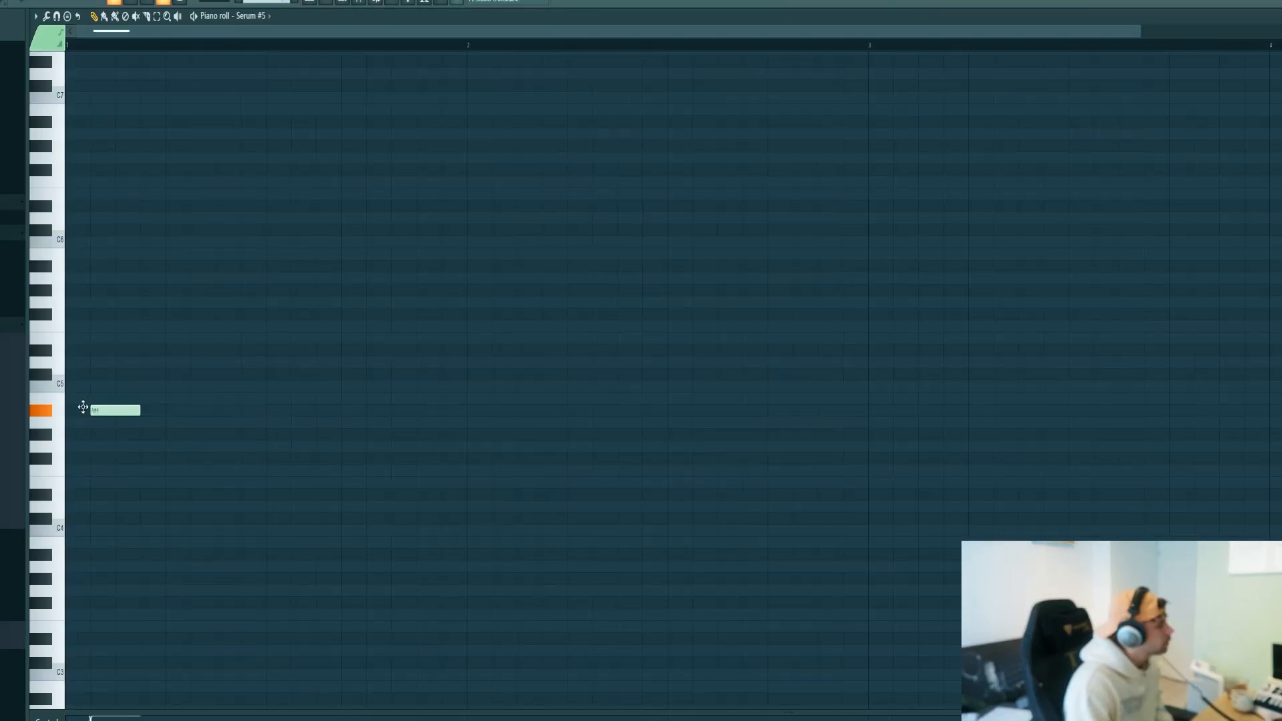
drag(107, 415, 82, 403)
click(99, 398)
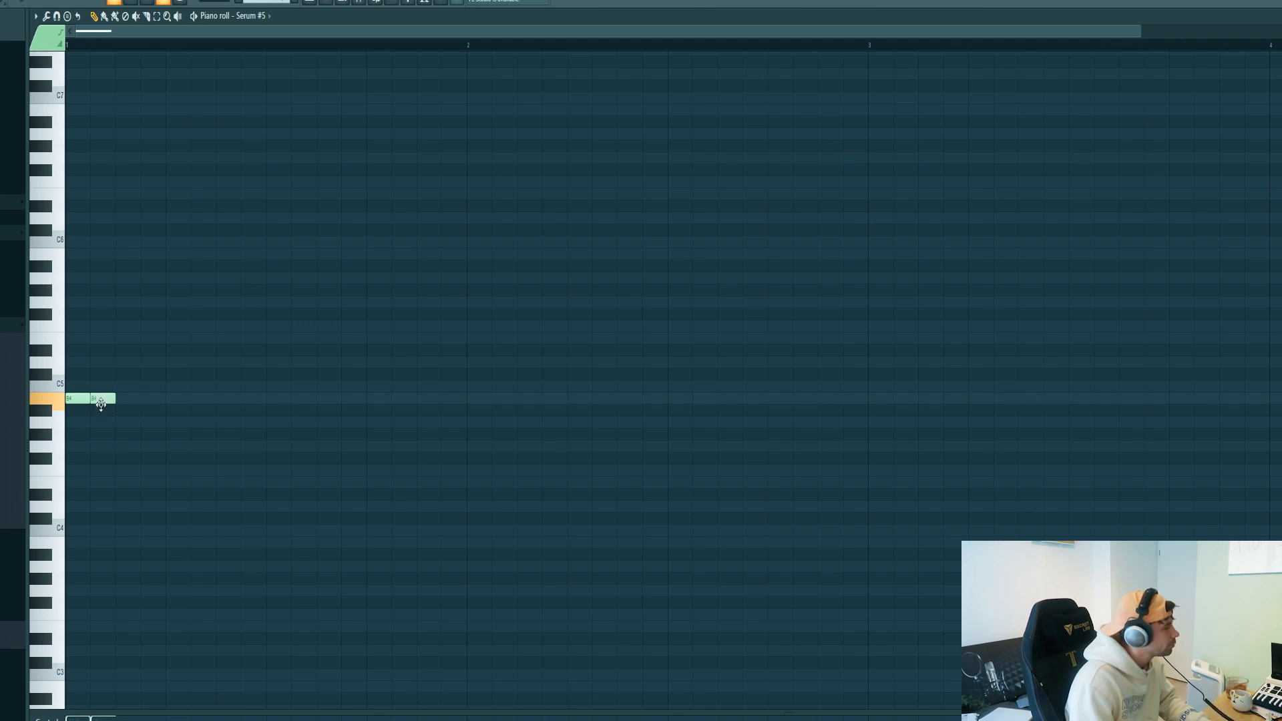
key(space)
key(space)
- Add a one-step F#5 note on step 4 and a one-step G5 note on step 5 of bar 1
click(148, 399)
drag(161, 420, 194, 389)
key(Up)
key(Up)
key(Up)
key(Up)
key(Up)
key(Up)
key(Up)
key(Up)
key(ctrl+d)
key(Up)
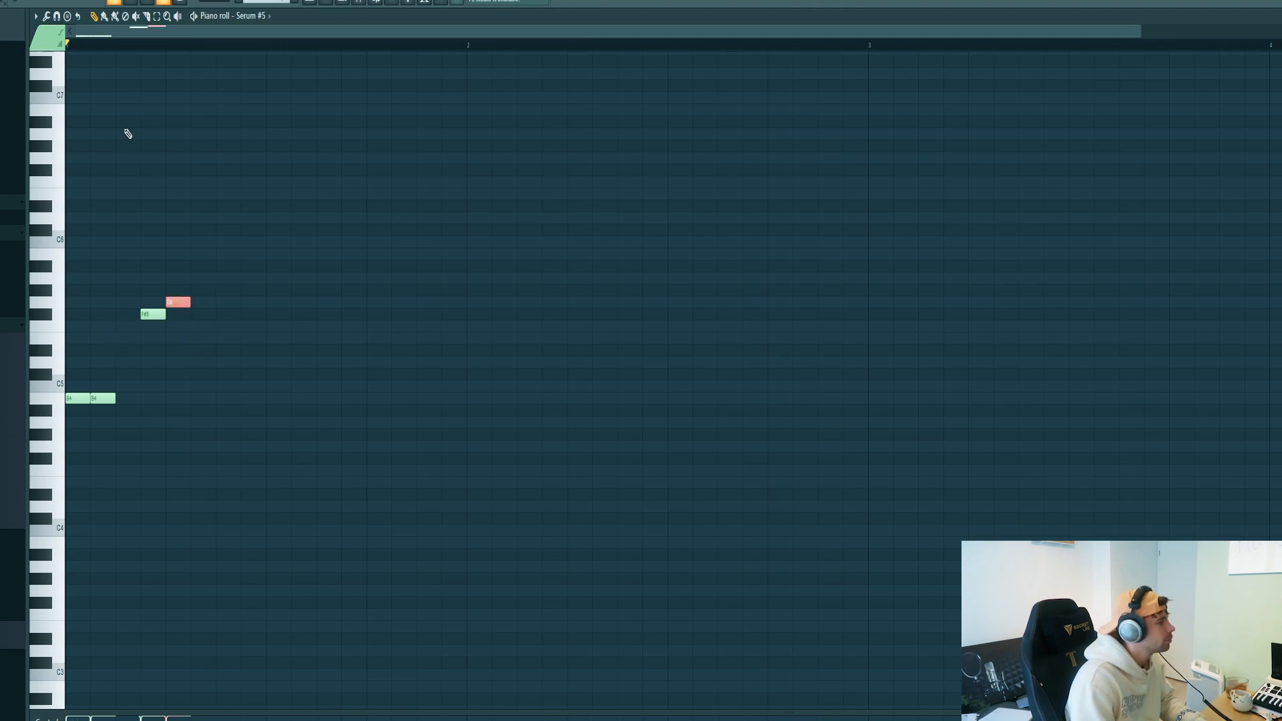
- Add one-step B5 notes on steps 7 and 8 and loop playback over the half-bar phrase
click(218, 278)
drag(230, 278, 227, 254)
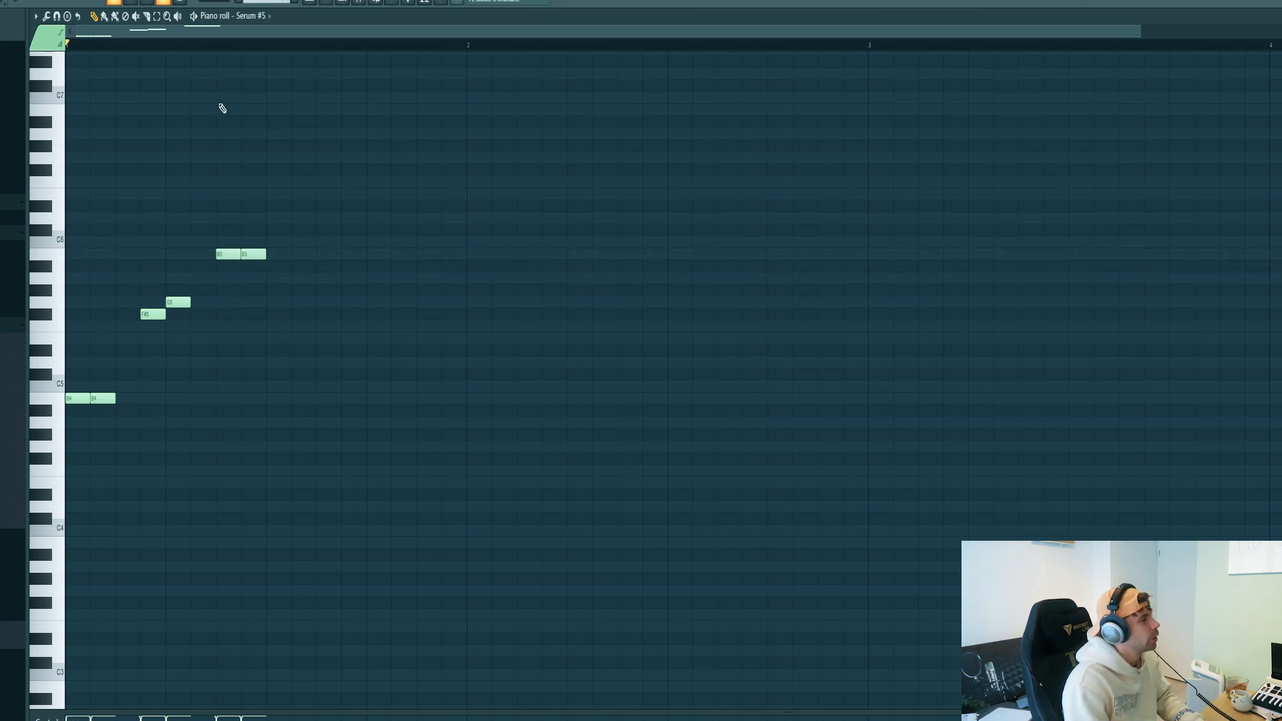
drag(268, 48, 68, 47)
key(space)
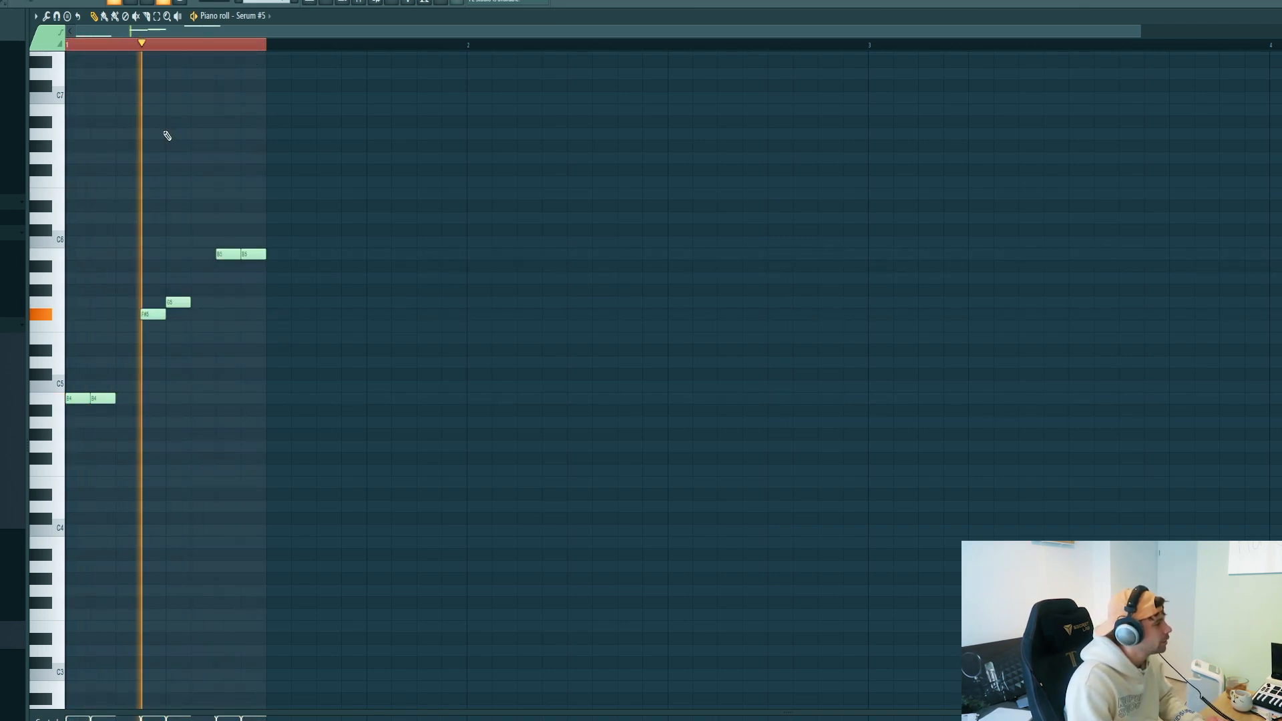
- Duplicate the half-bar arp phrase repeatedly along the Serum #5 piano roll
scroll(170, 147, down, 3)
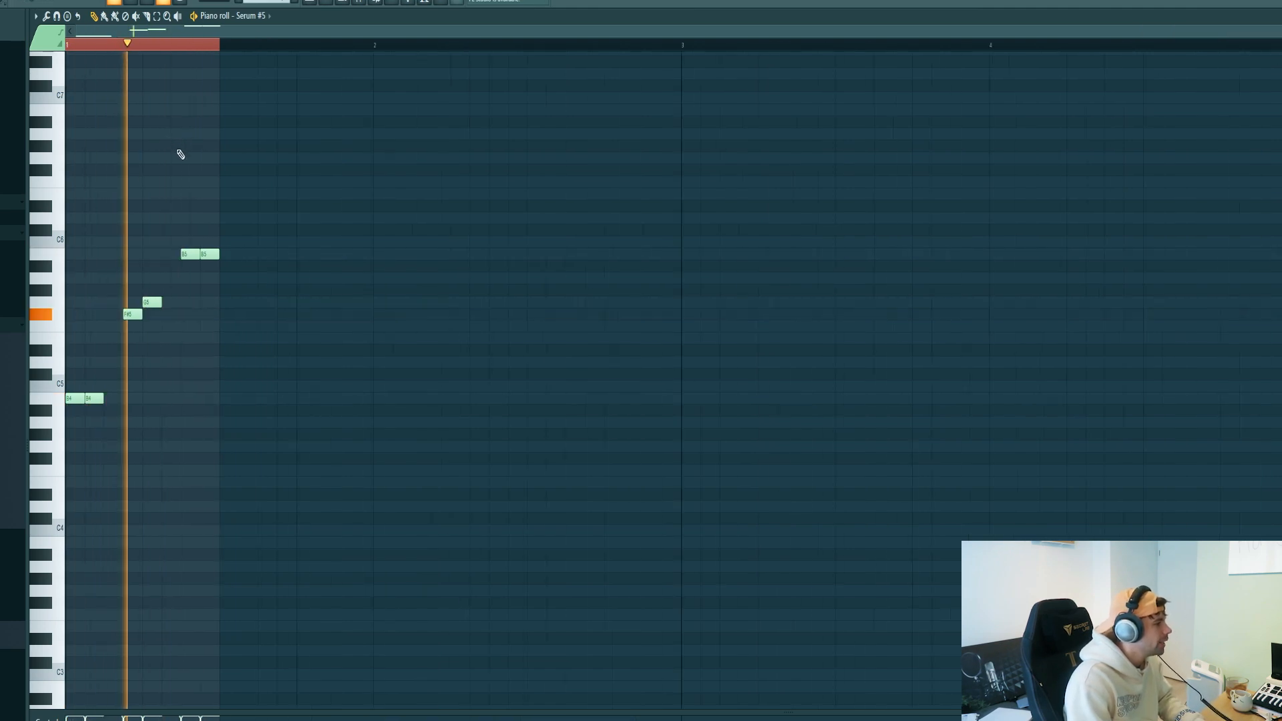
key(ctrl+b)
key(ctrl+b)
scroll(179, 154, down, 2)
key(ctrl+b)
key(ctrl+b)
key(ctrl+b)
key(ctrl+b)
key(ctrl+b)
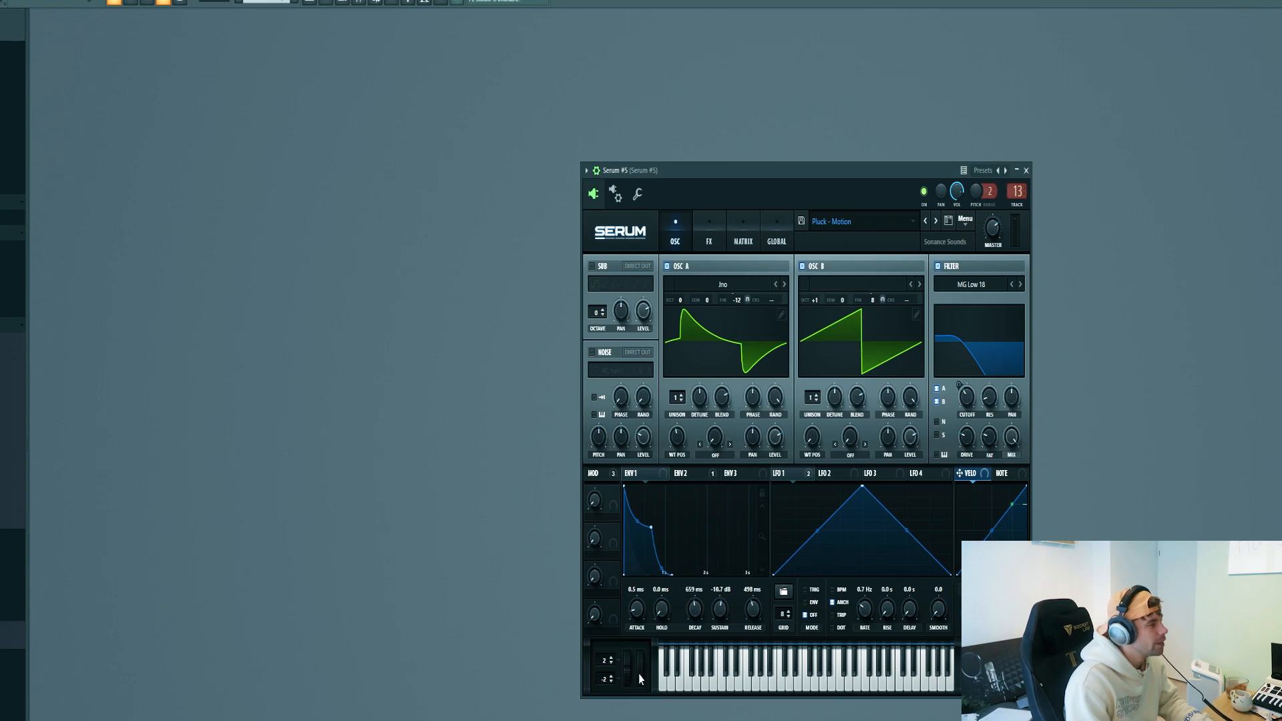
- Raise the modulation wheel of Serum #5 and create an automation clip for that last tweaked parameter
drag(639, 677, 641, 618)
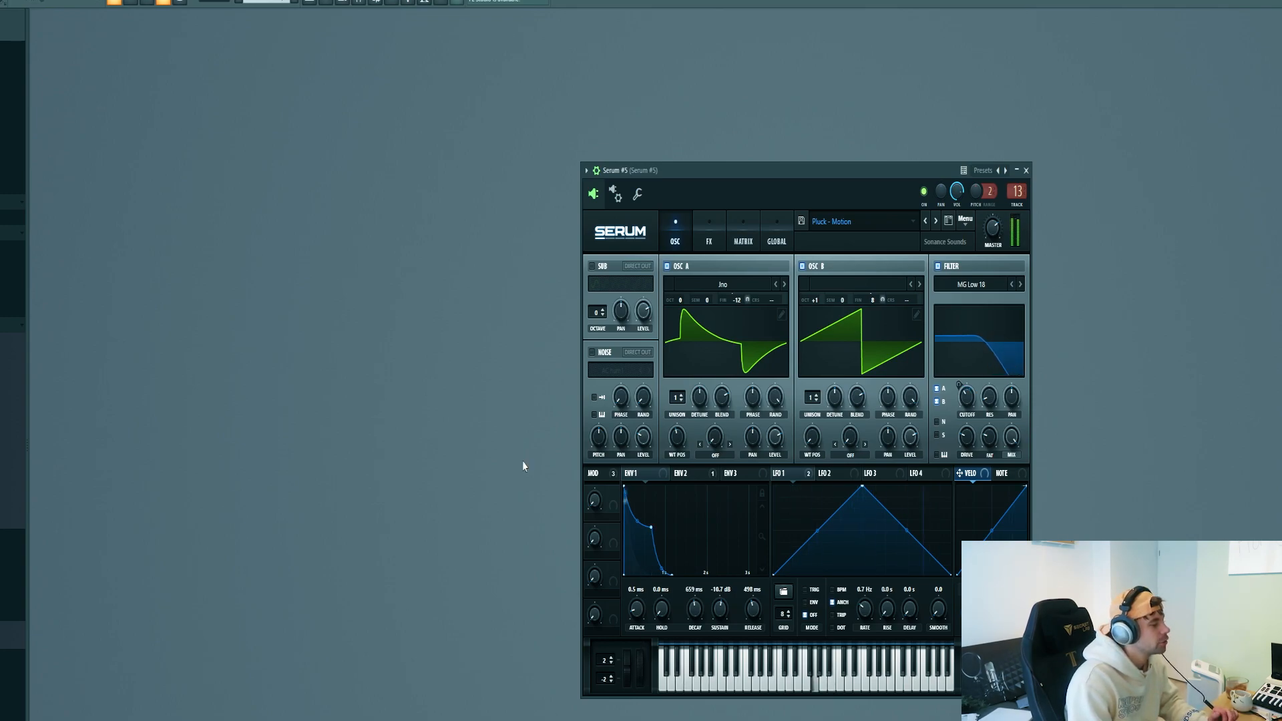
click(89, 14)
mouse_move(134, 180)
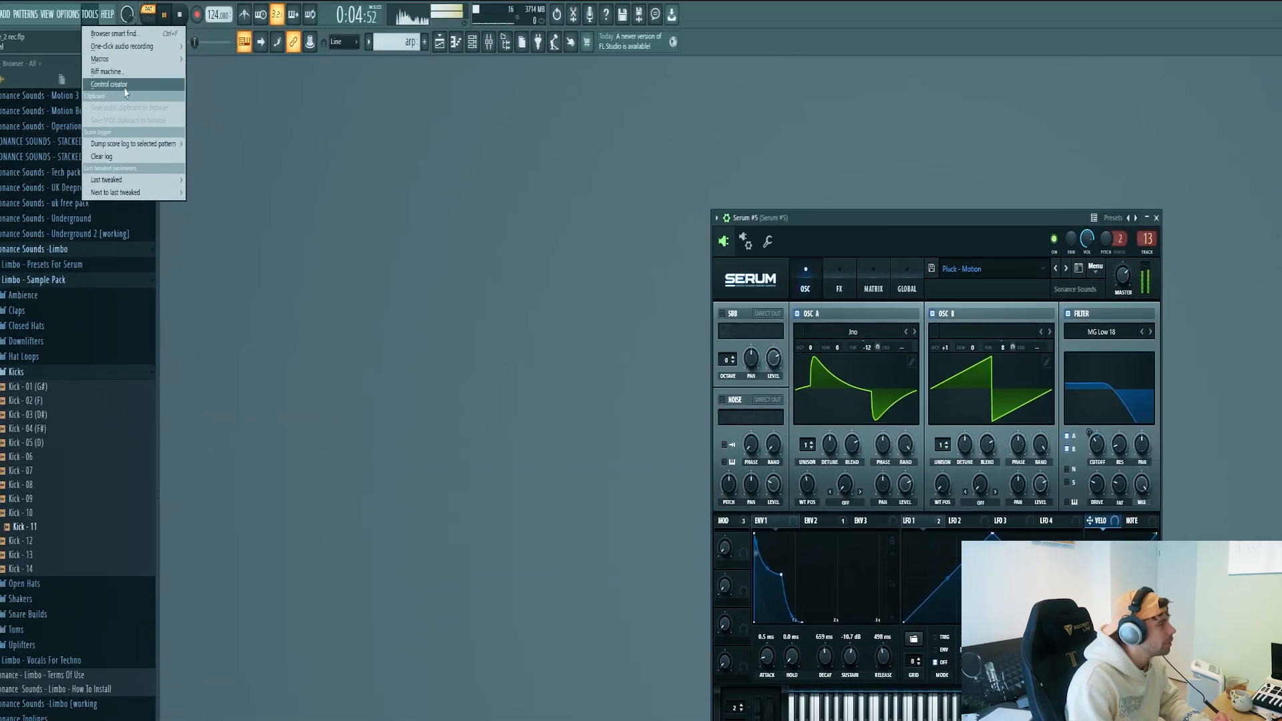
click(223, 269)
- Shape the Serum automation clip on Track 12 into a curved rise ending at bar 17 and play from bar 9
drag(1100, 467, 1121, 443)
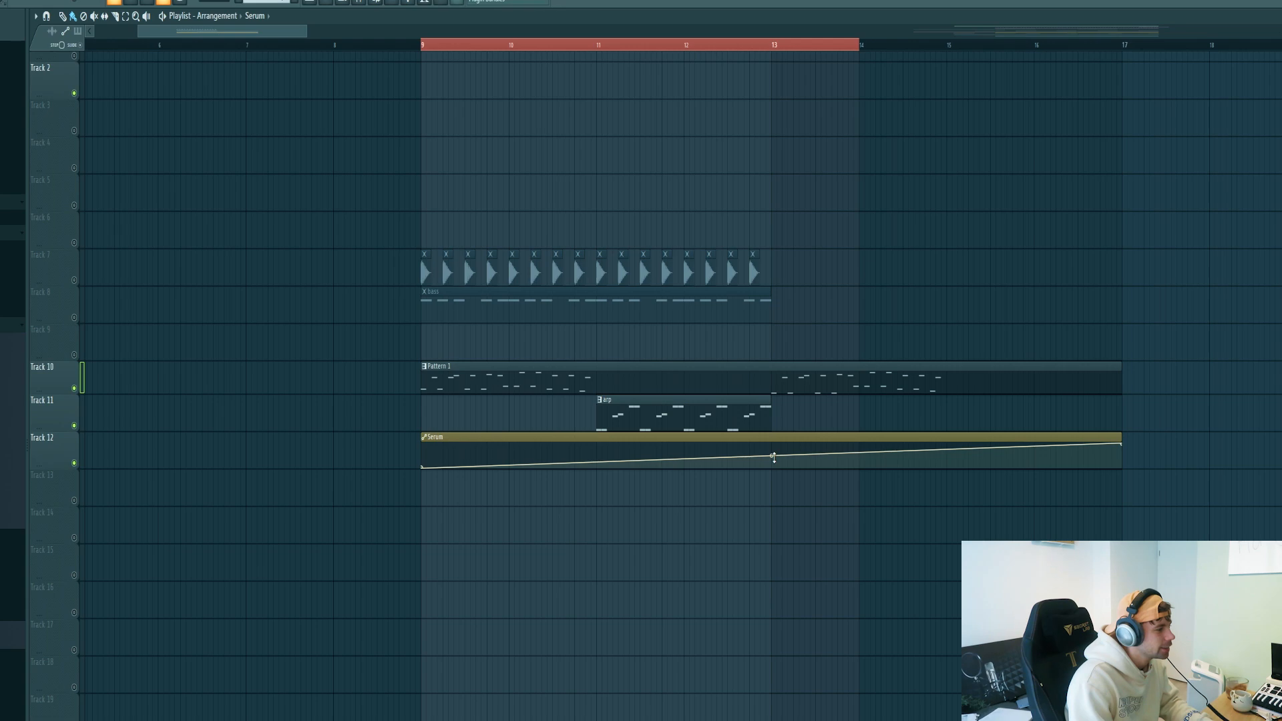
drag(772, 455, 772, 467)
click(390, 45)
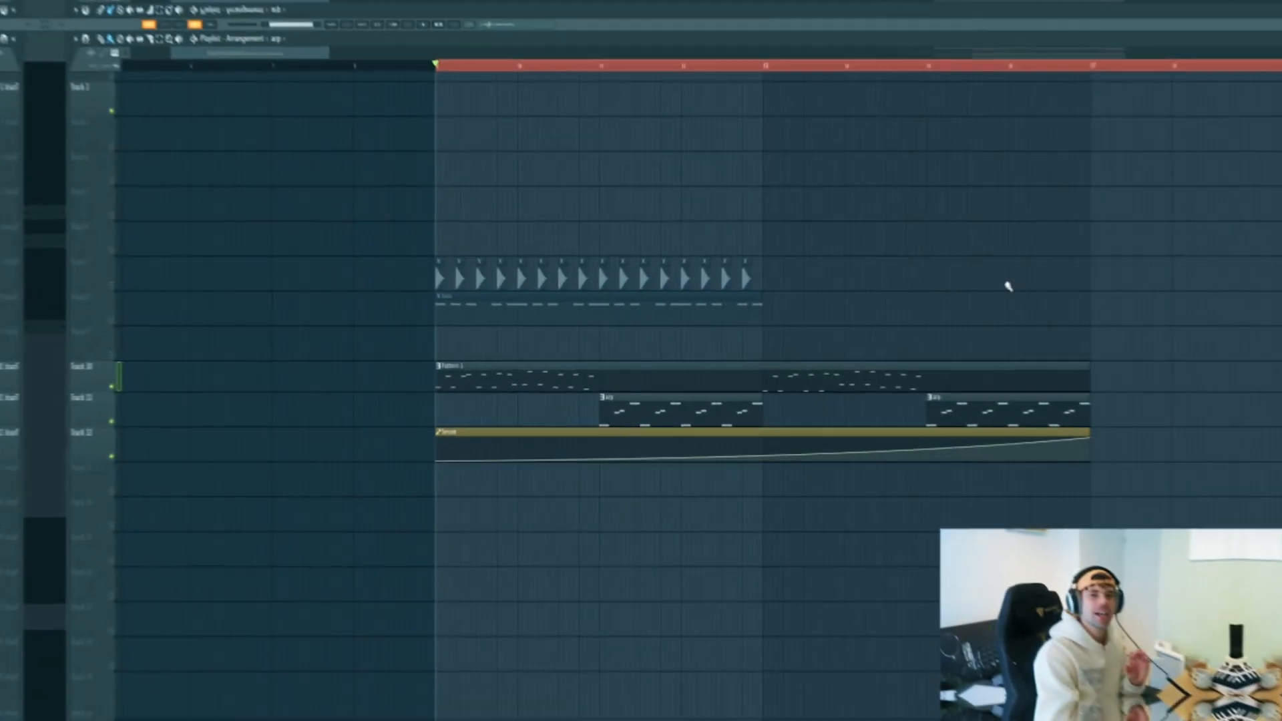
key(space)
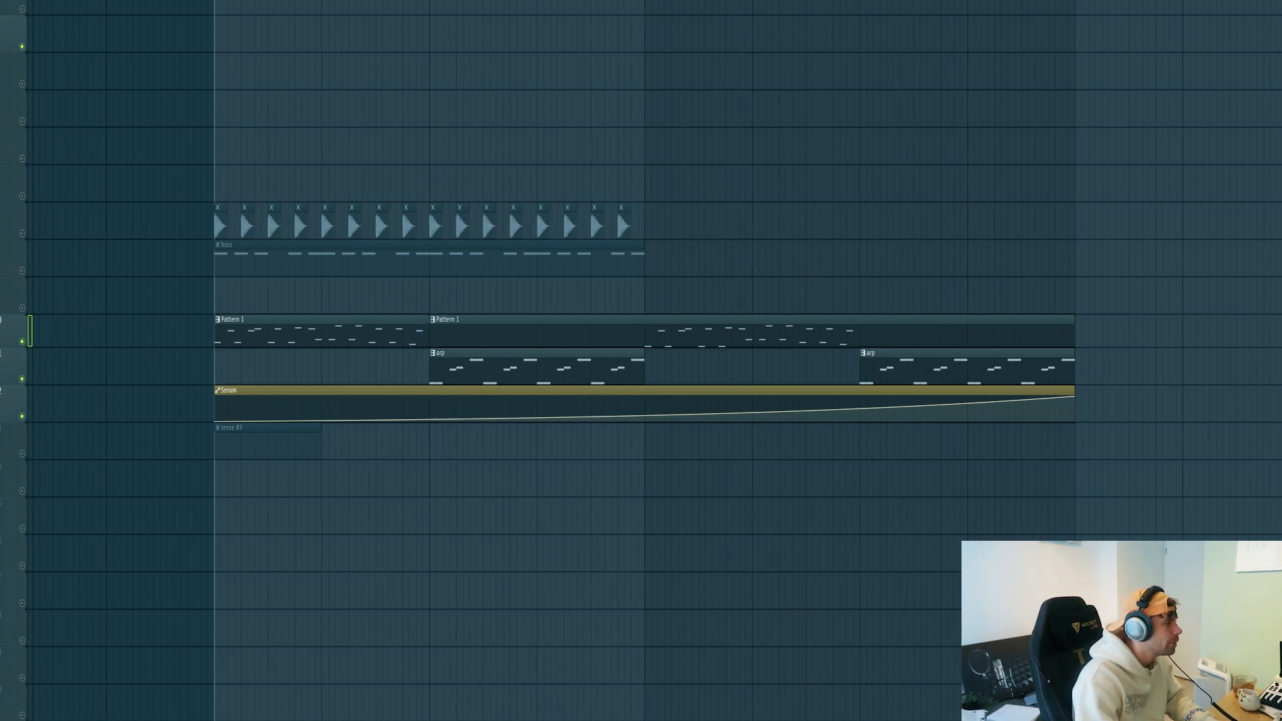
- Move the first two-bar Pattern 1 clip on Track 10 back to start at bar 7
scroll(206, 108, left, 2)
drag(343, 320, 133, 317)
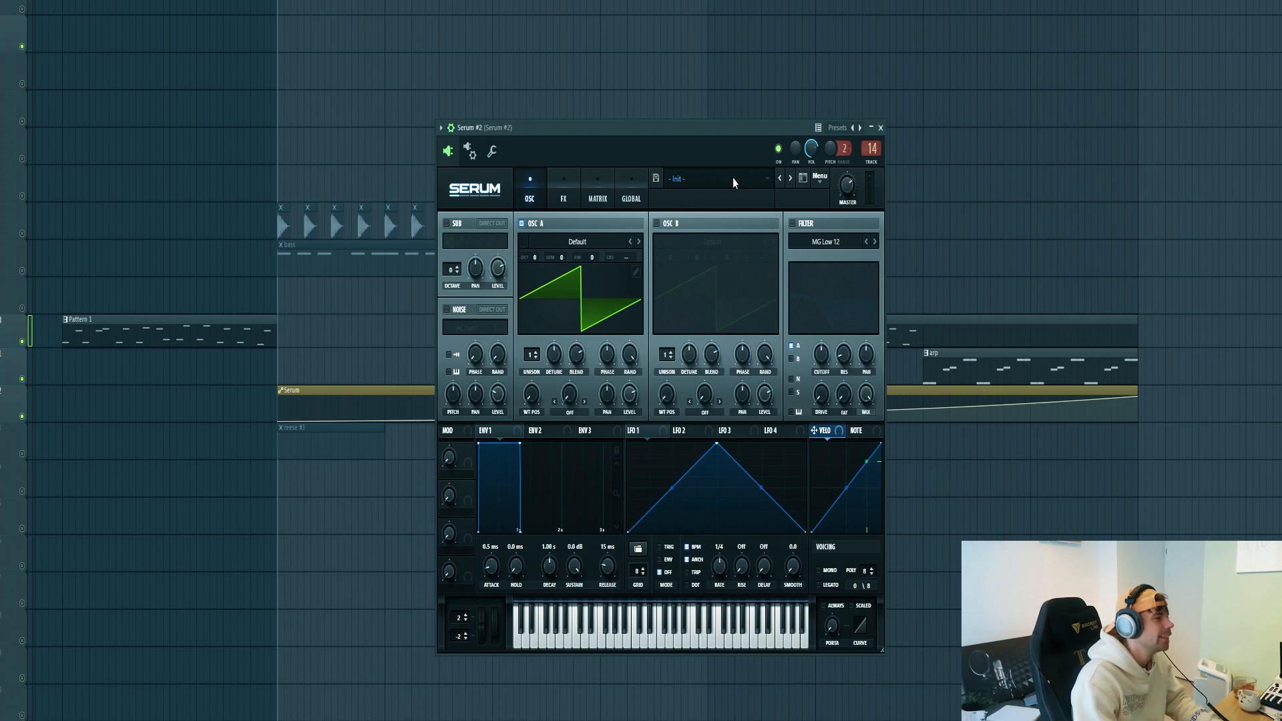
- Load the Lead - Rise preset from Sonance Sounds - Limbo in Serum #2 and close the plugin window
click(732, 177)
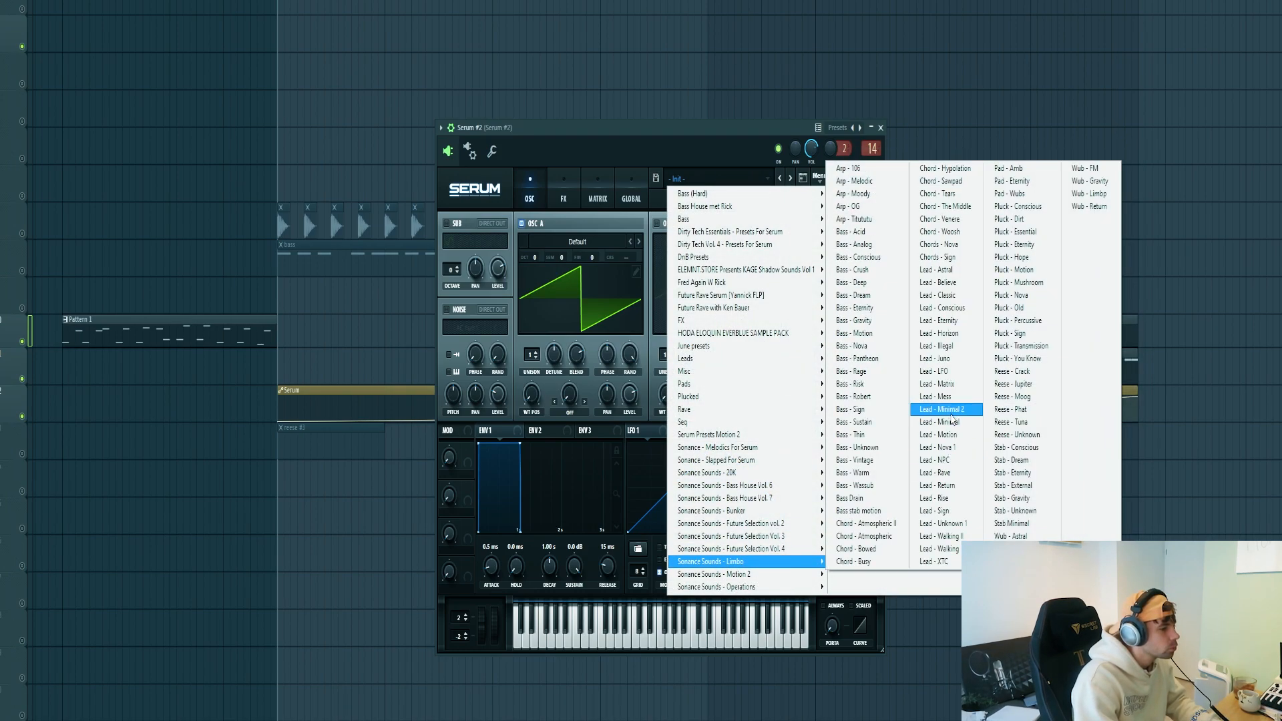
click(944, 421)
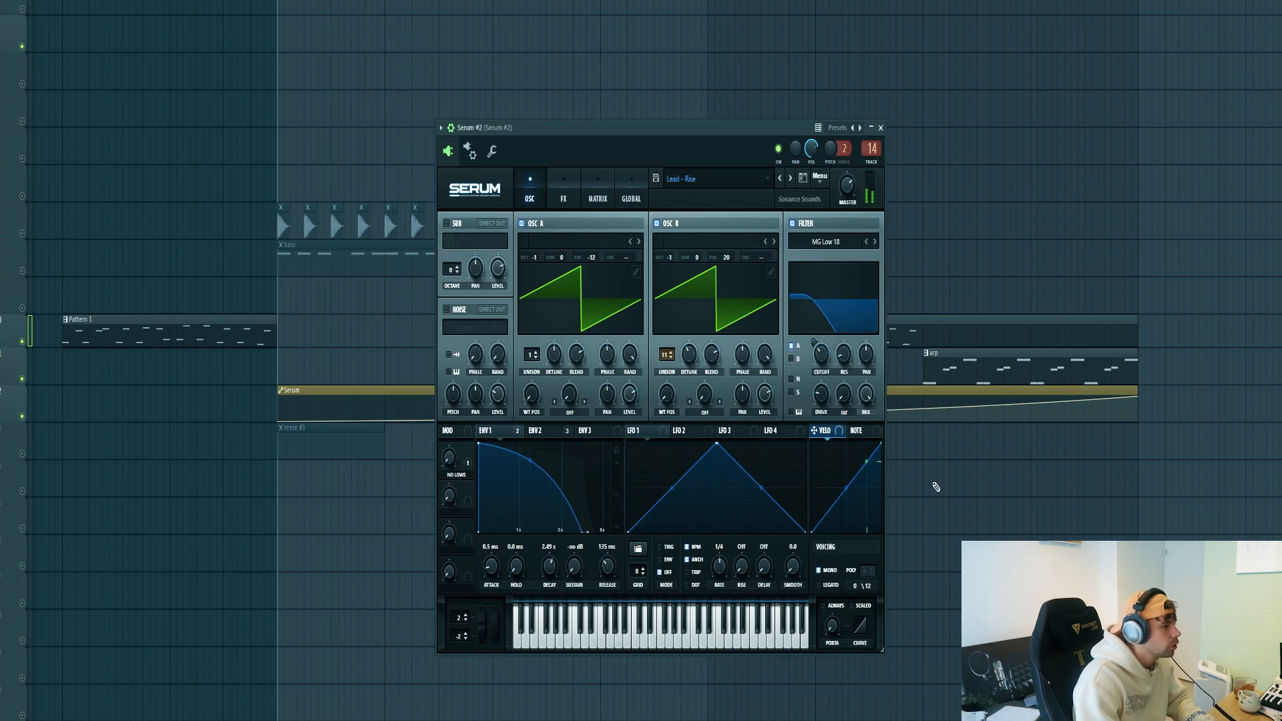
click(880, 127)
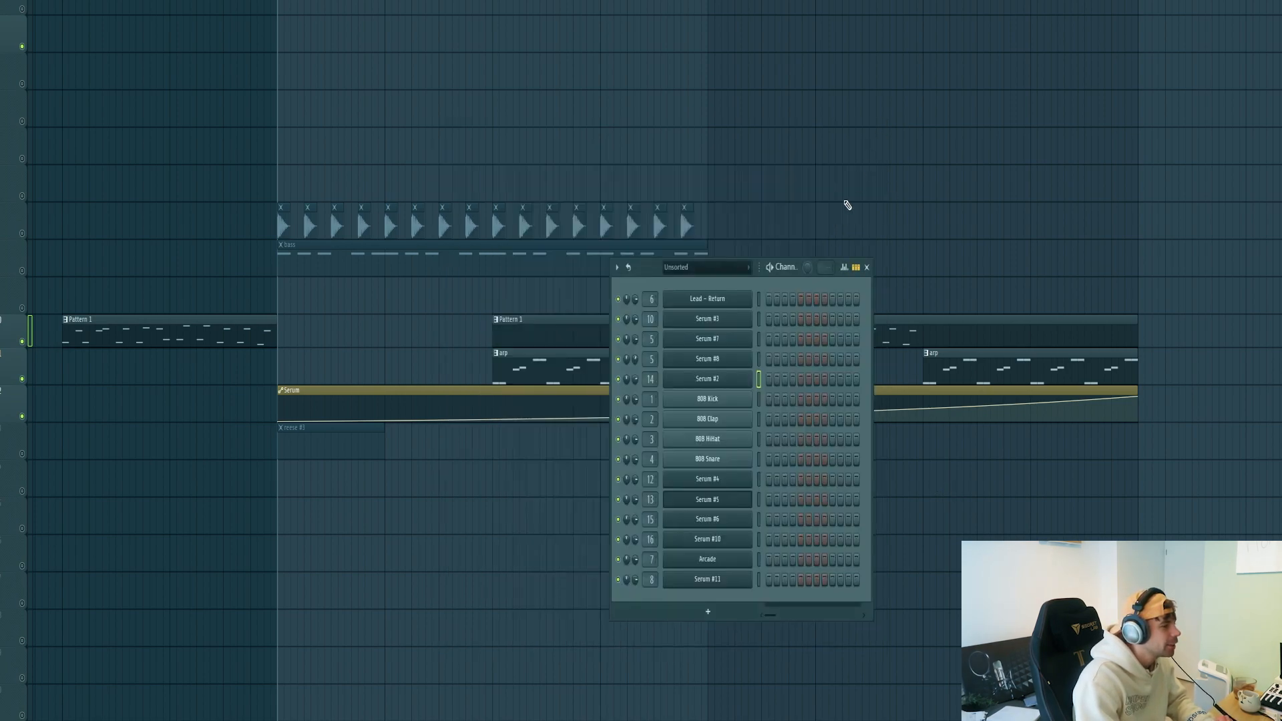
- Open the piano roll of Serum #2, transpose its long B4 note down one octave to B3, and play it back
right_click(718, 380)
click(768, 376)
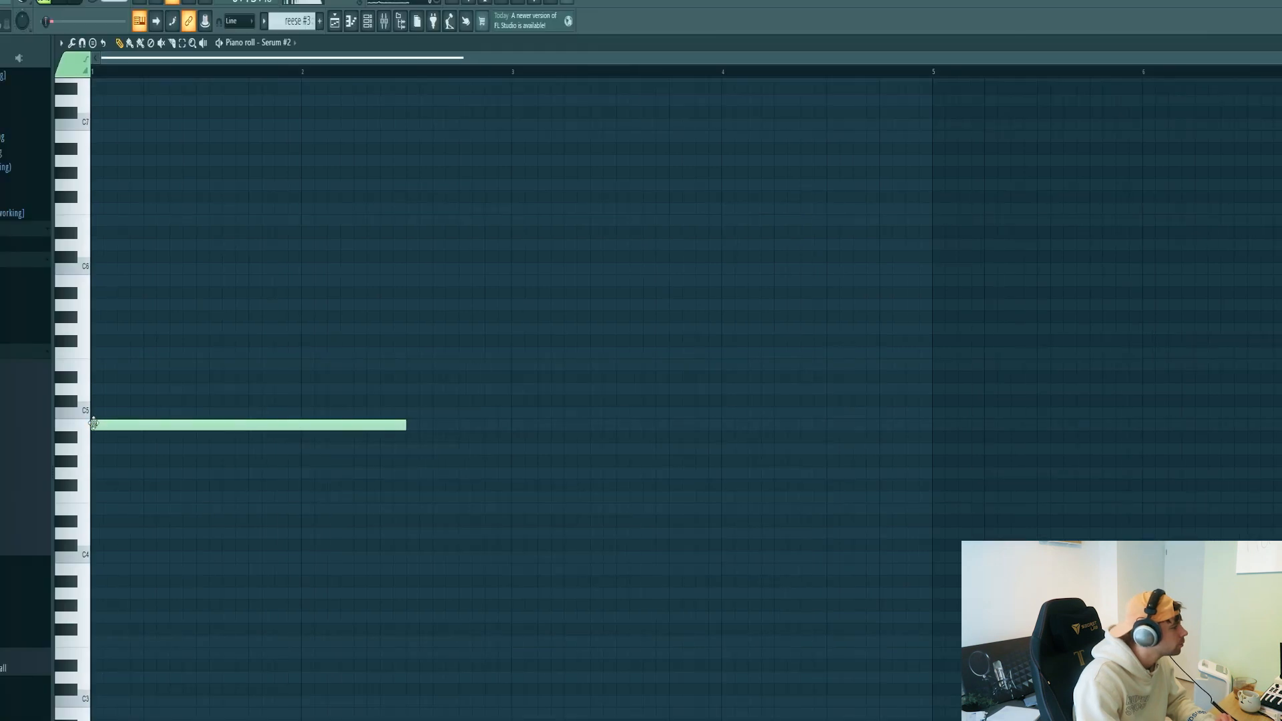
key(ctrl+a)
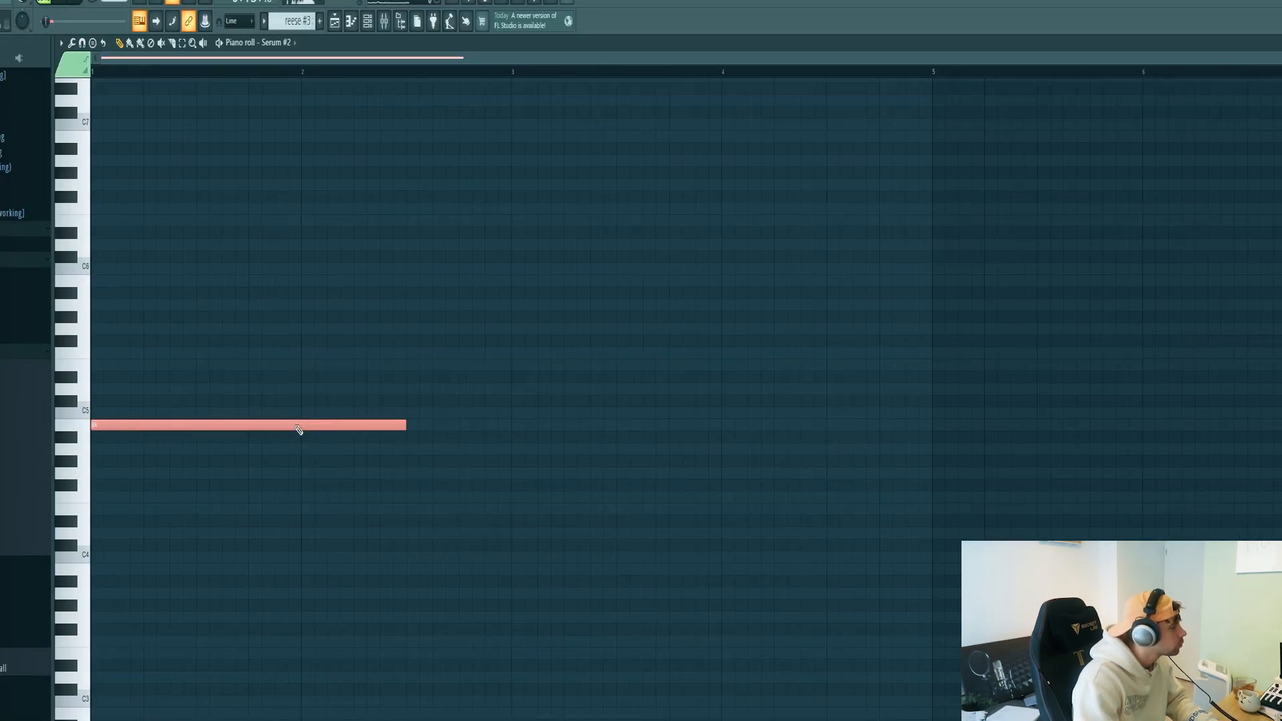
key(shift+Down)
key(shift+Down)
key(shift+Down)
key(shift+Down)
key(shift+Down)
key(shift+Down)
key(shift+Down)
key(shift+Down)
key(shift+Down)
key(shift+Down)
key(shift+Down)
key(shift+Down)
scroll(267, 353, down, 1)
key(ctrl+d)
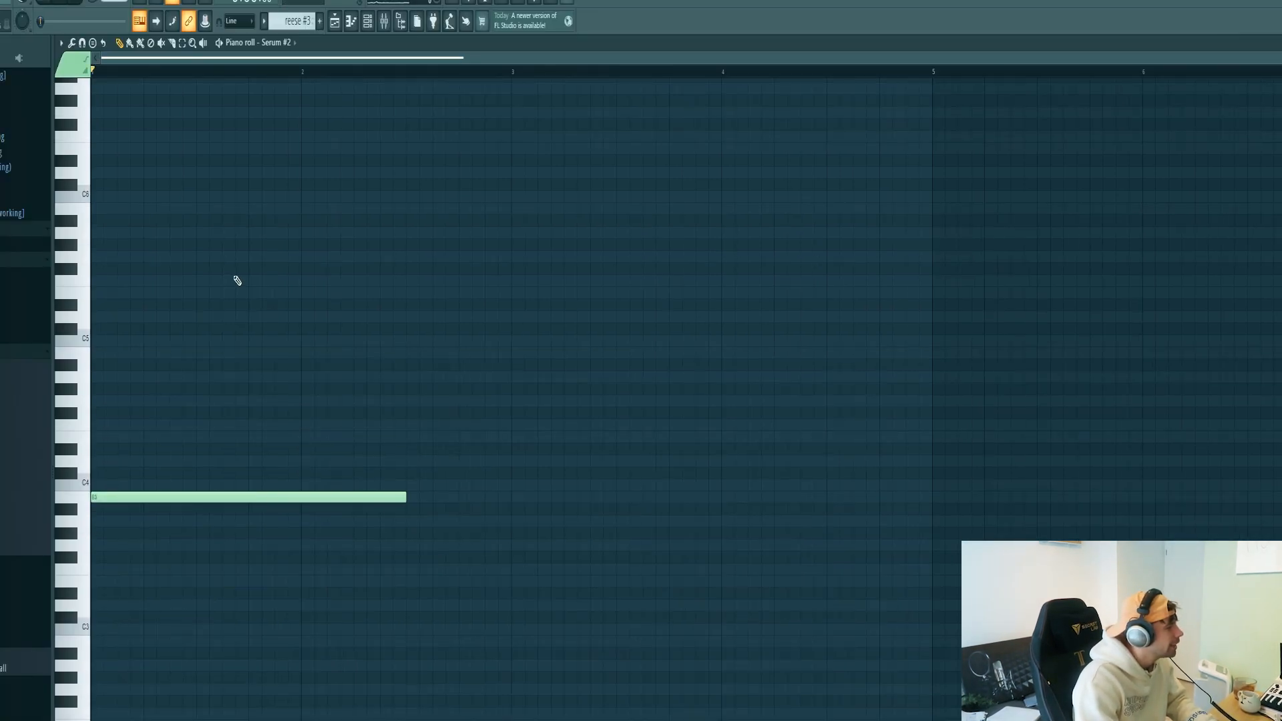
scroll(237, 280, down, 1)
key(space)
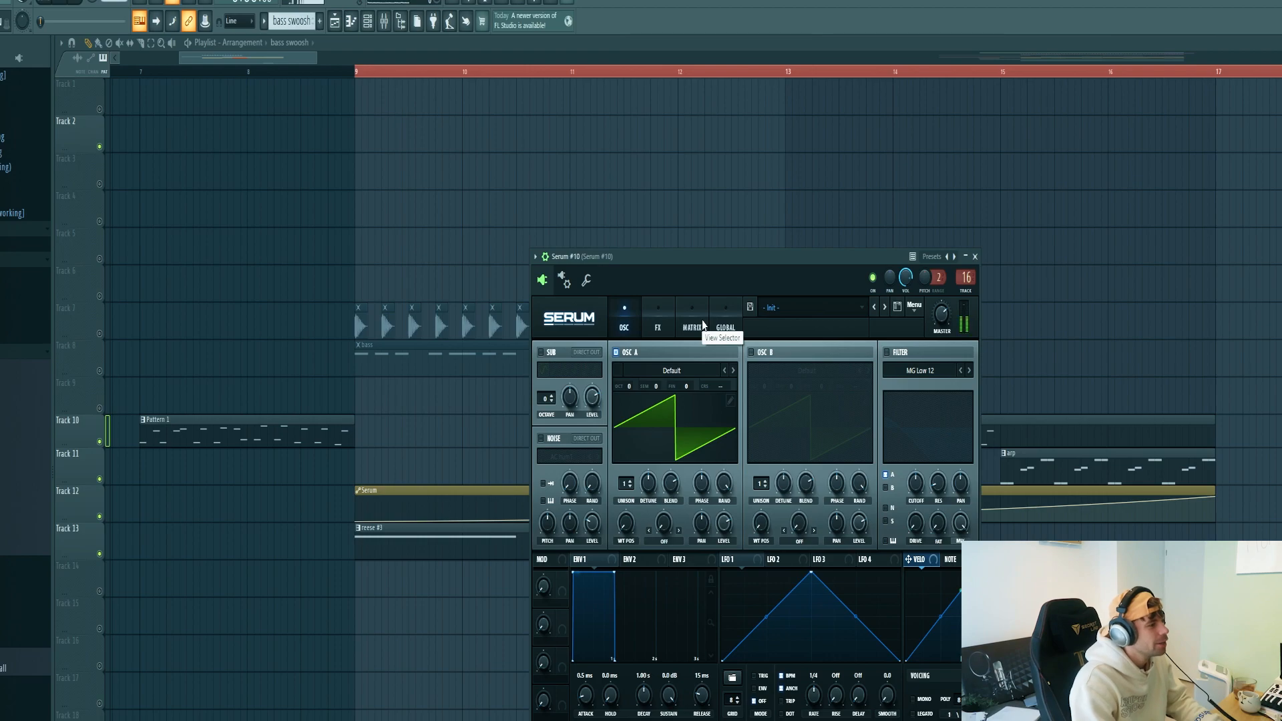
- Load the Wub - Return preset from Sonance Sounds - Limbo in Serum #10 and close the plugin window
click(787, 304)
mouse_move(840, 694)
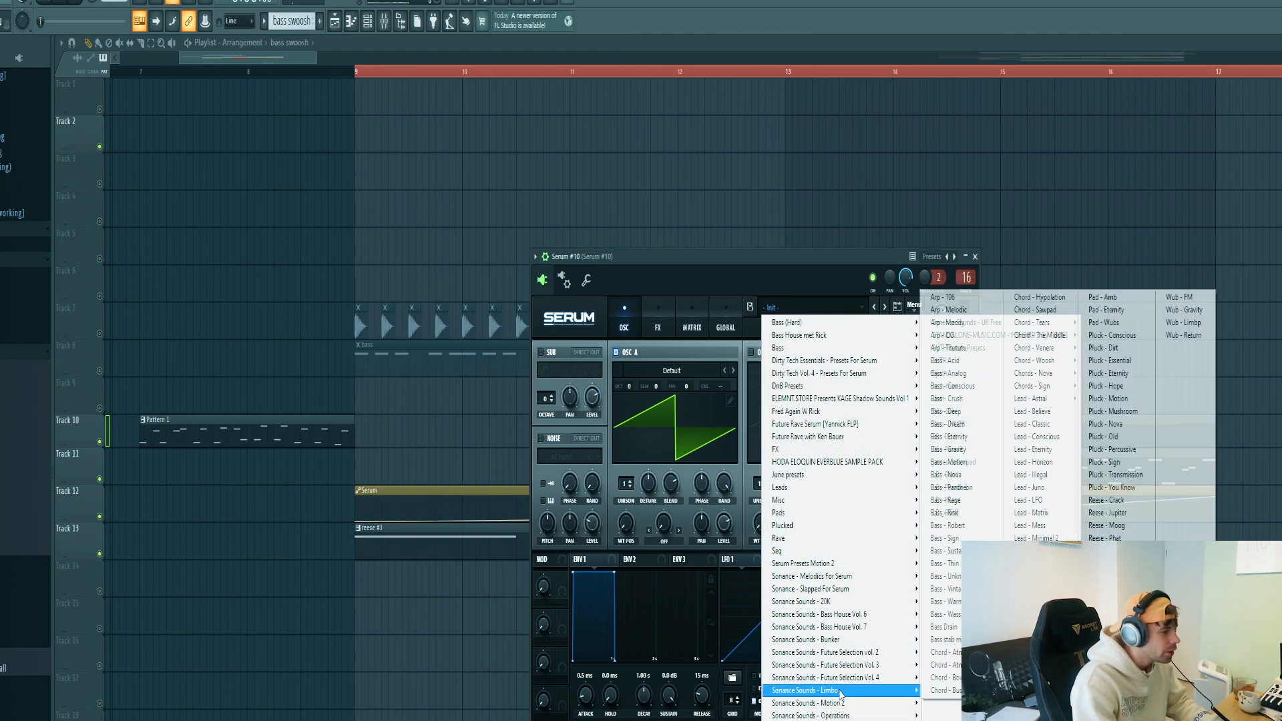
click(1185, 334)
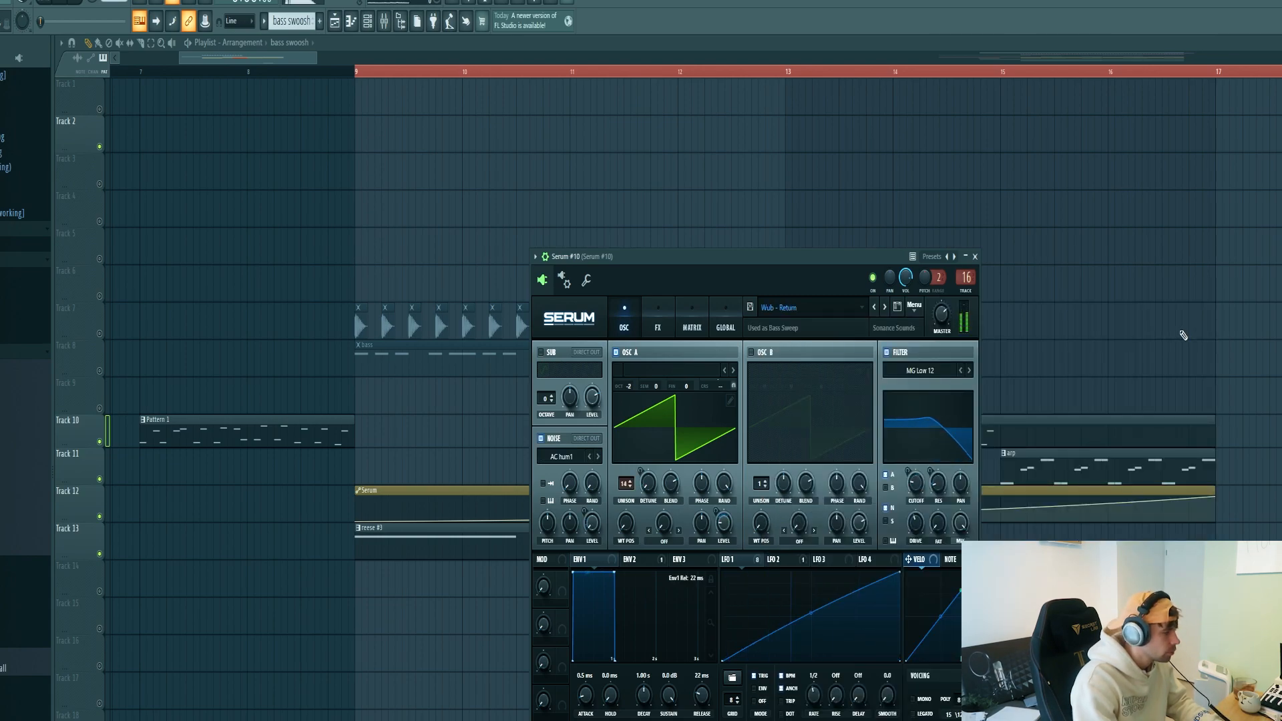
click(975, 259)
- Draw a B4 note at the start of the Serum #10 piano roll and shorten it to about half a bar
right_click(828, 635)
click(849, 642)
drag(110, 365, 119, 344)
drag(400, 353, 214, 354)
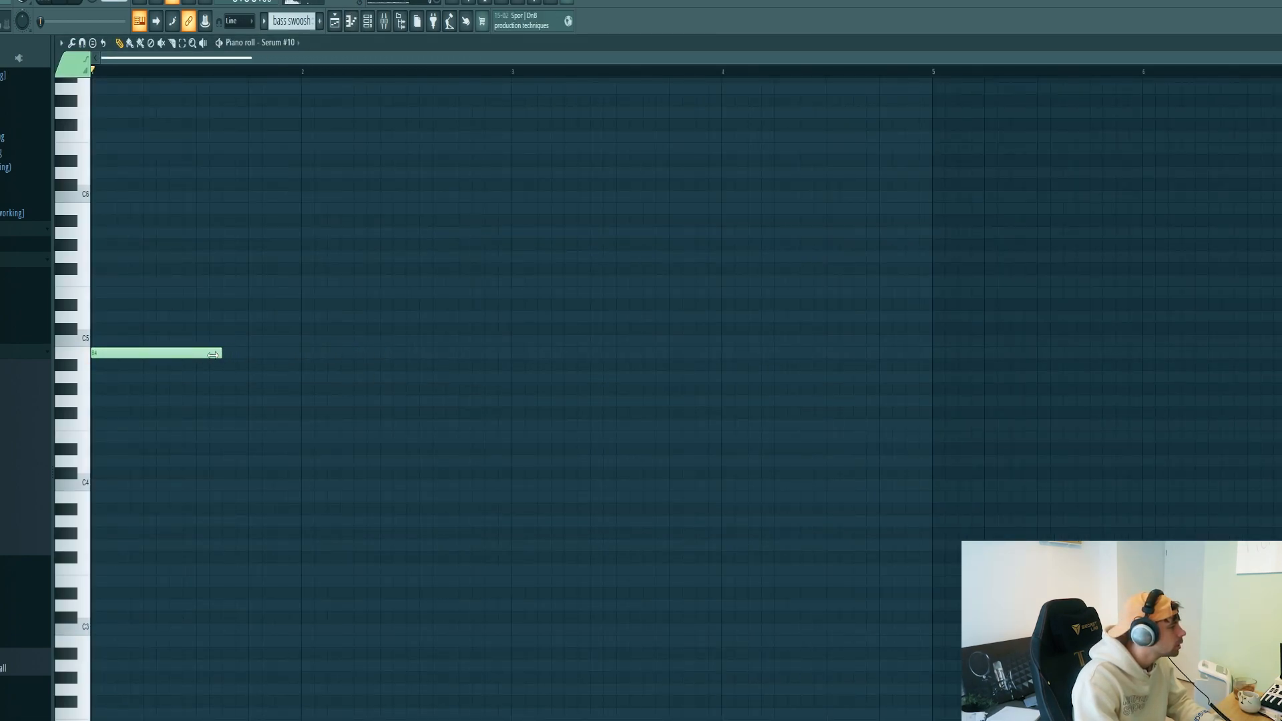
click(62, 1)
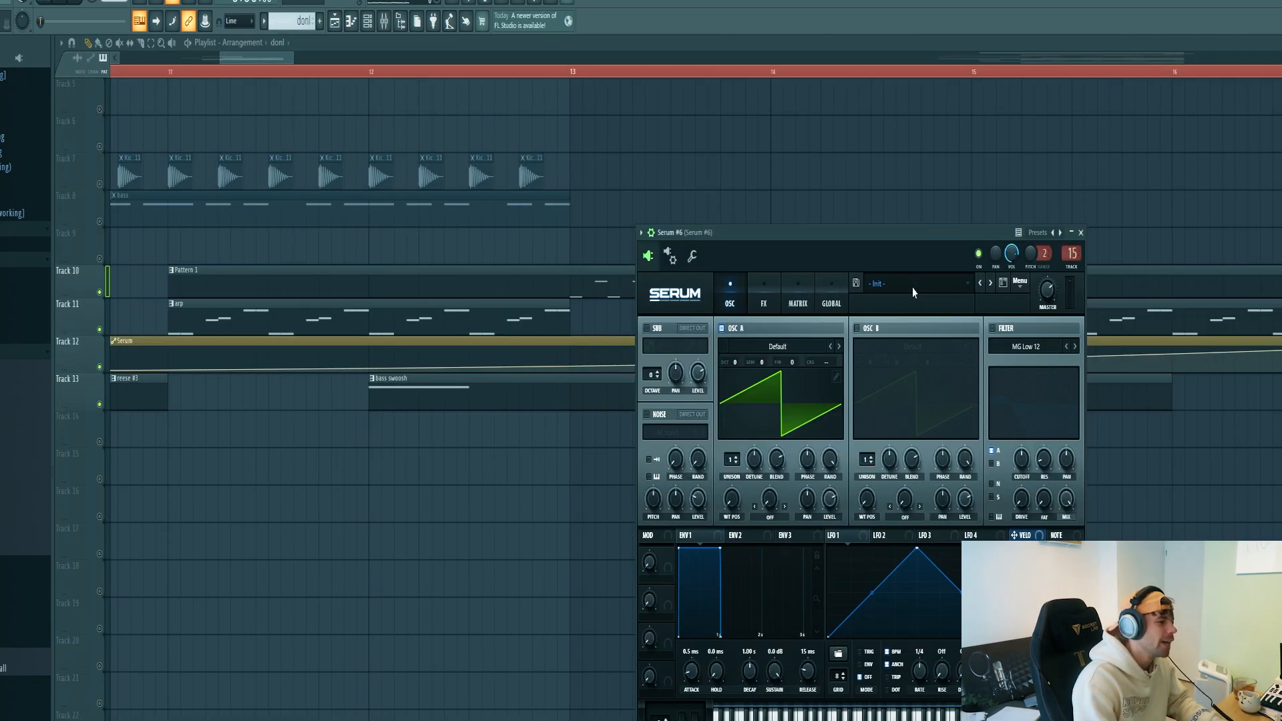
- Load the Bass stab motion preset from Sonance Sounds - Limbo in Serum #6 and close the plugin window
click(912, 291)
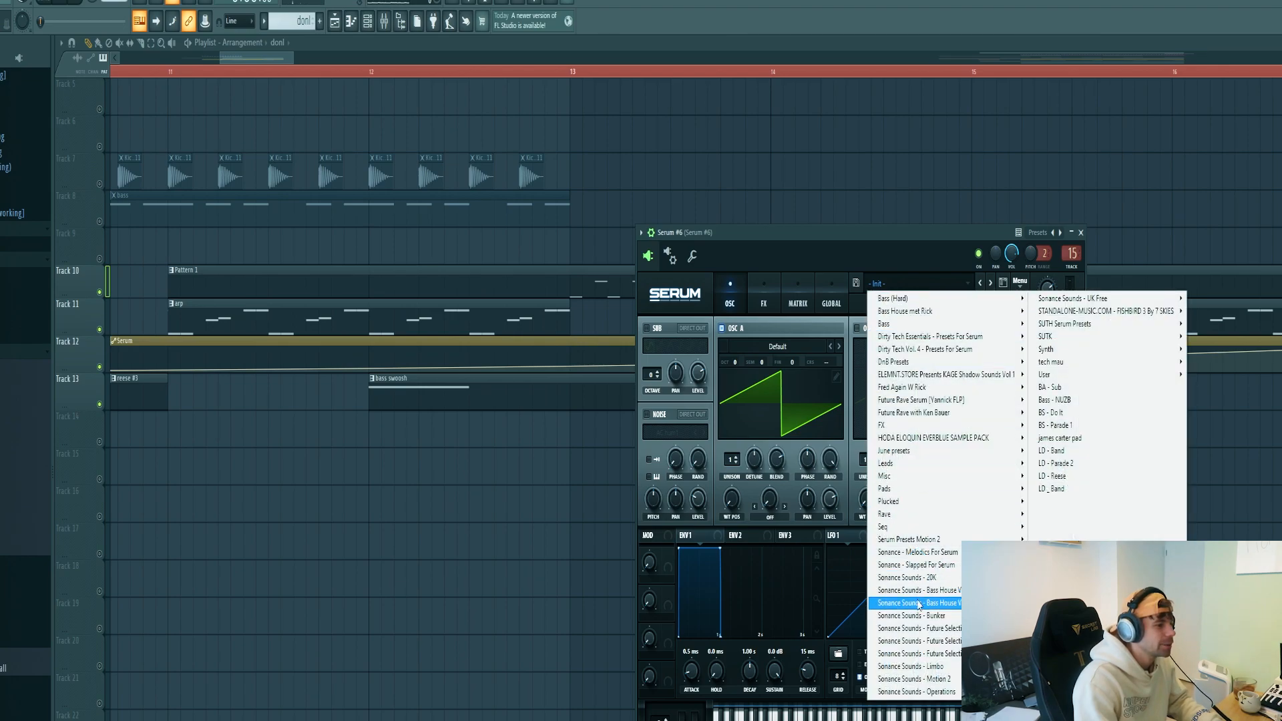
mouse_move(915, 666)
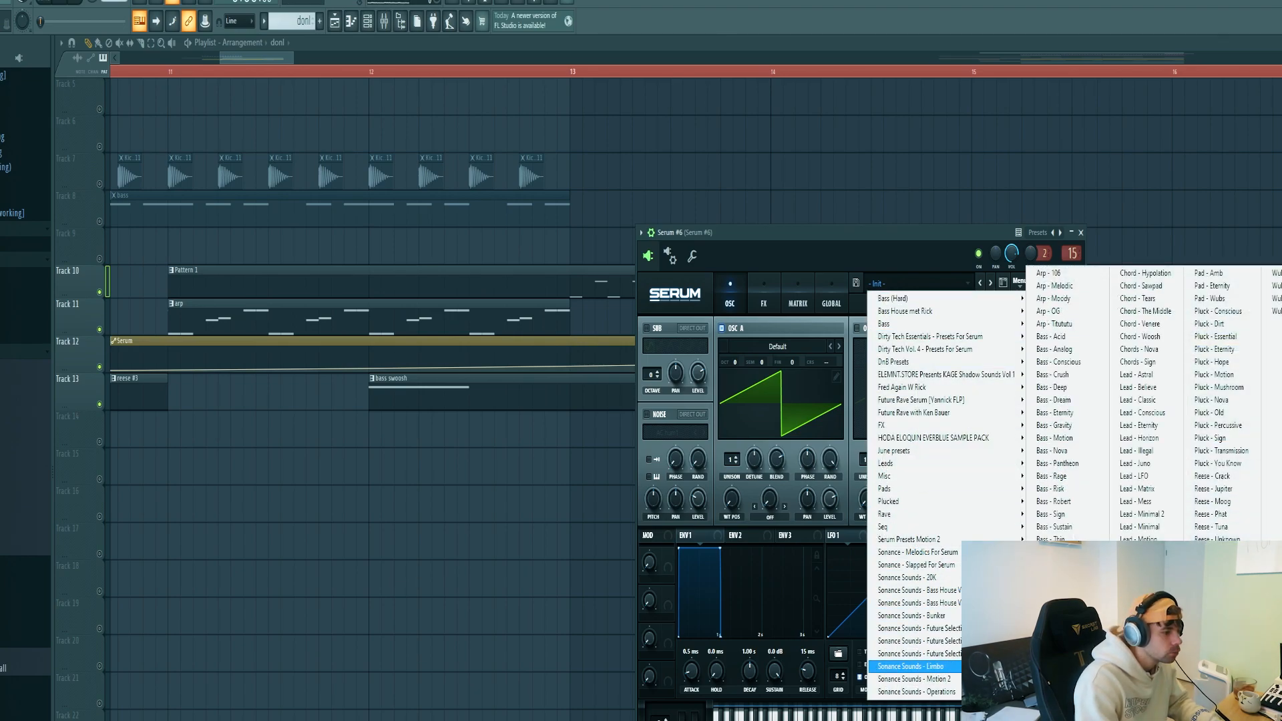
click(1038, 539)
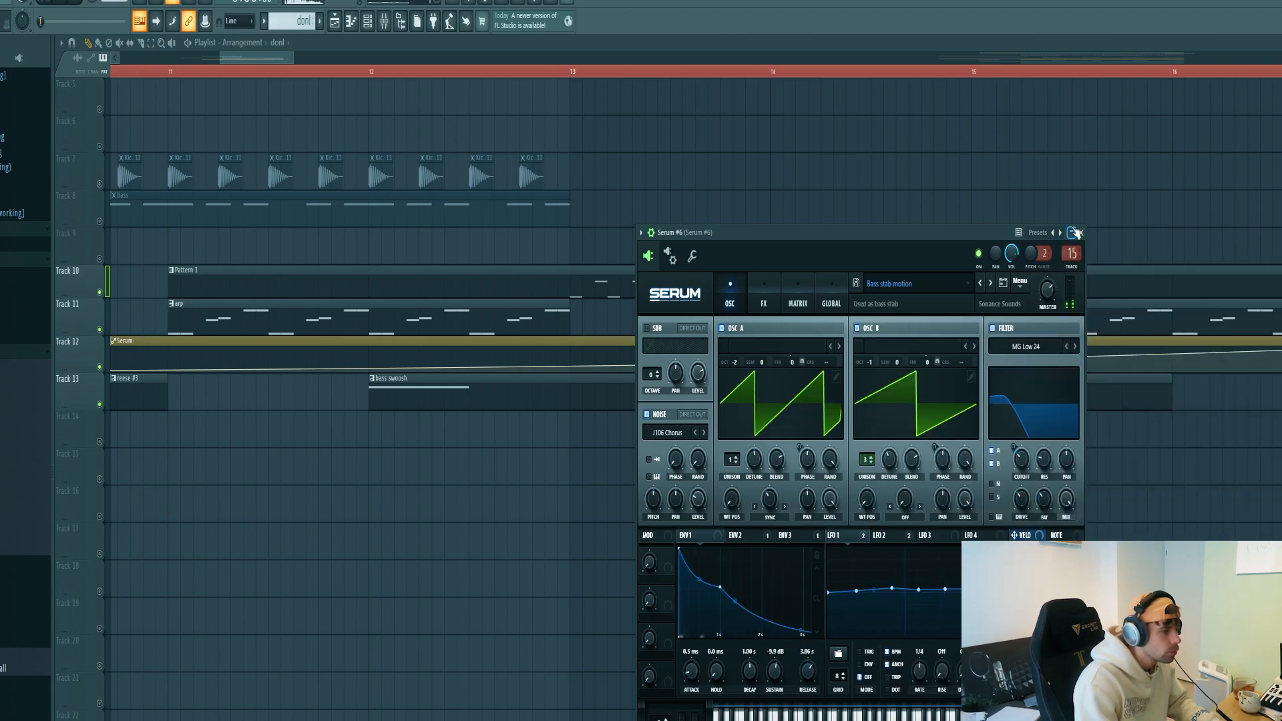
click(1081, 233)
- Draw four short B4 stab notes in the first bar of the Serum #6 piano roll, play them, and return to the playlist
right_click(815, 619)
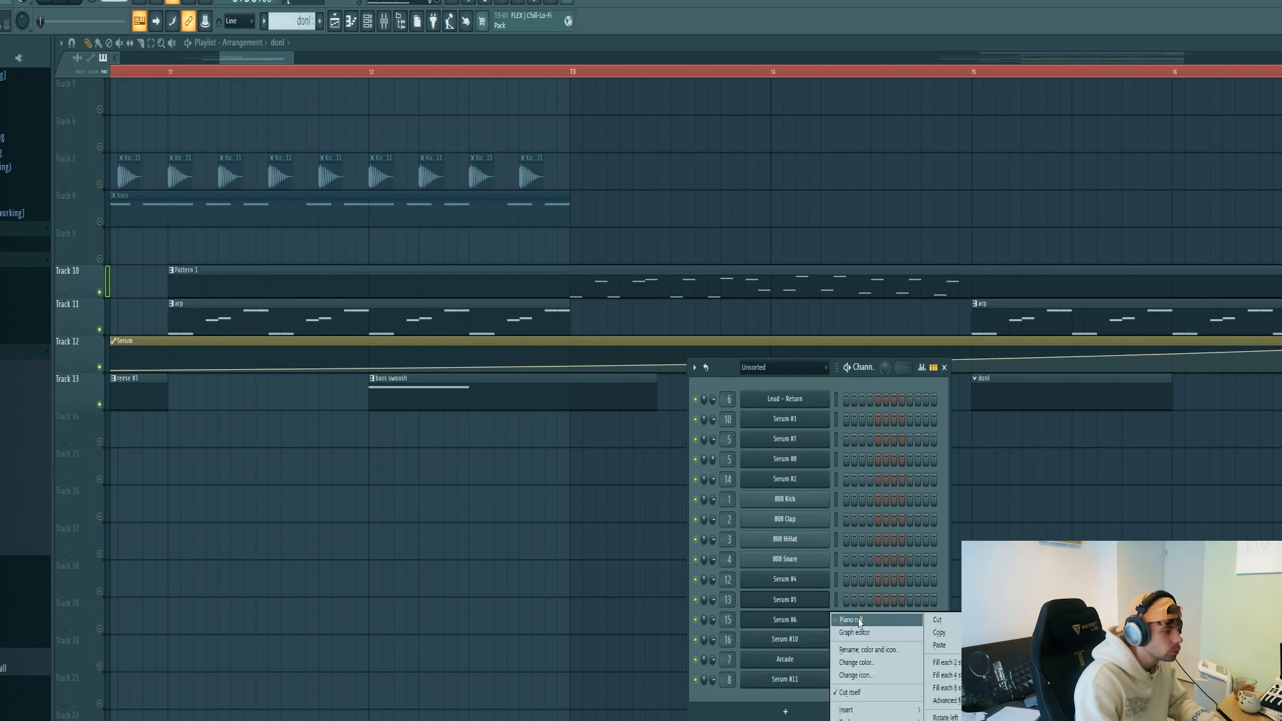
click(820, 619)
click(125, 424)
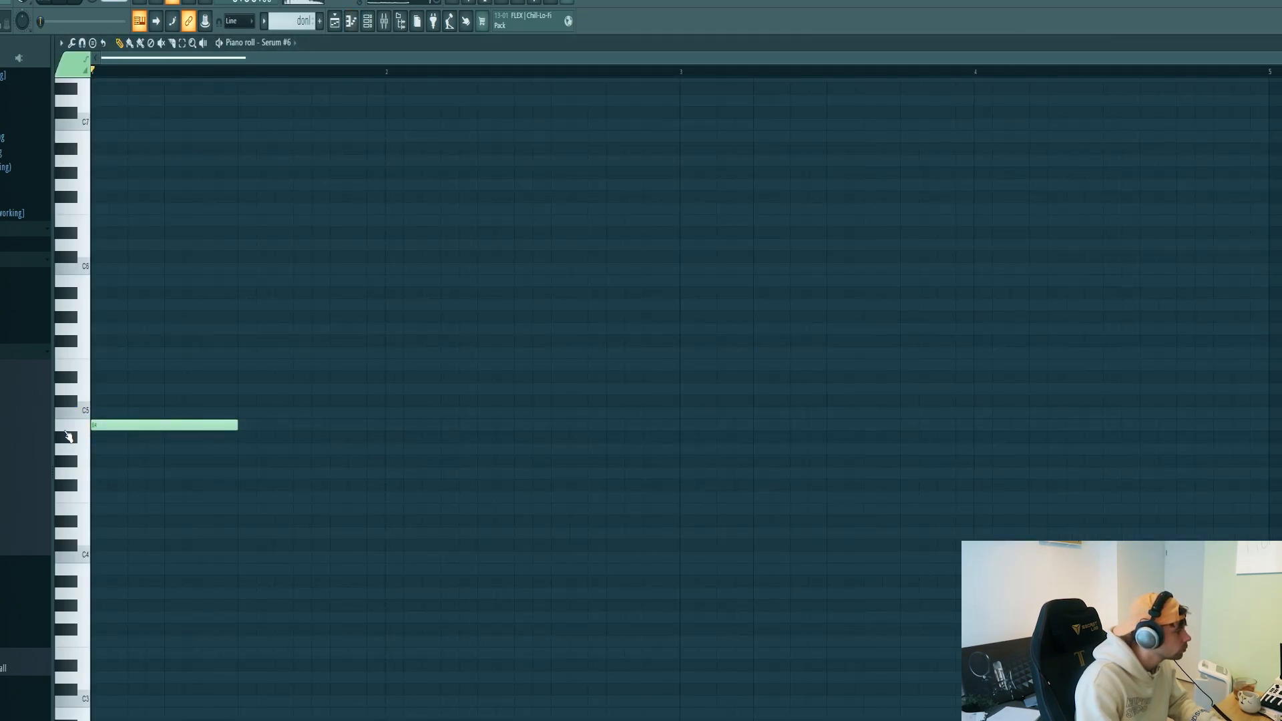
drag(211, 428, 116, 434)
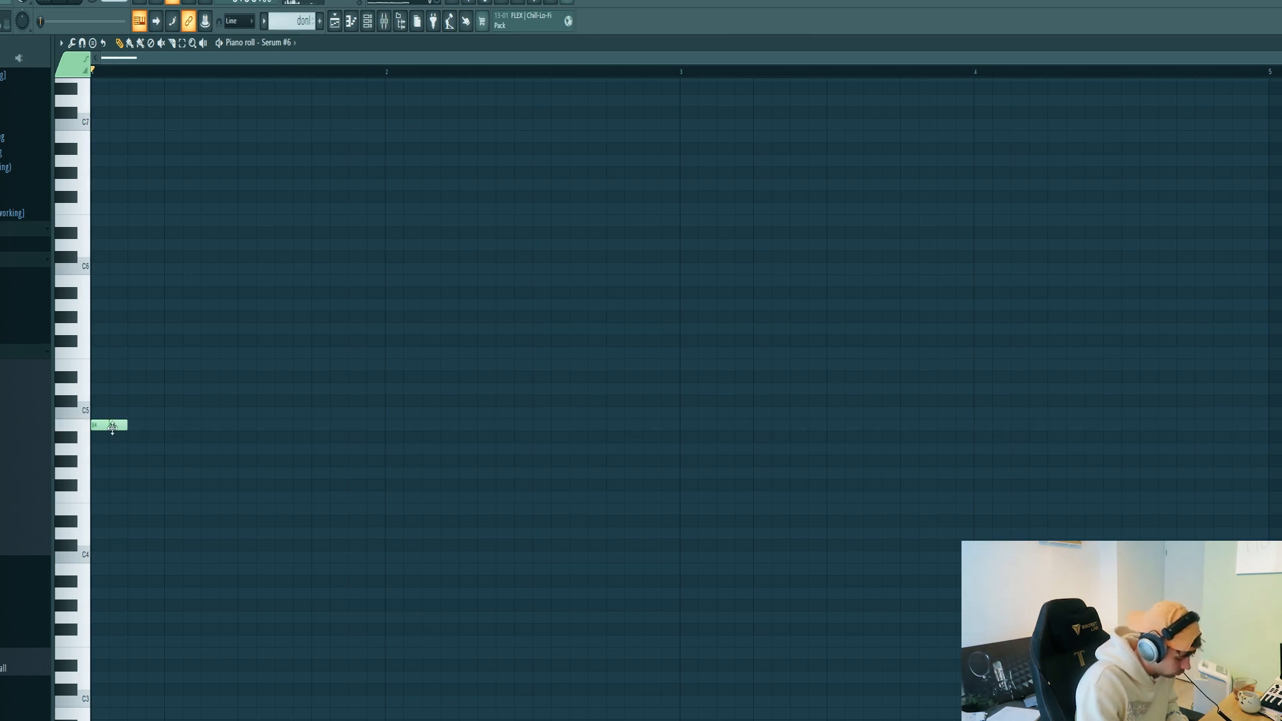
click(148, 426)
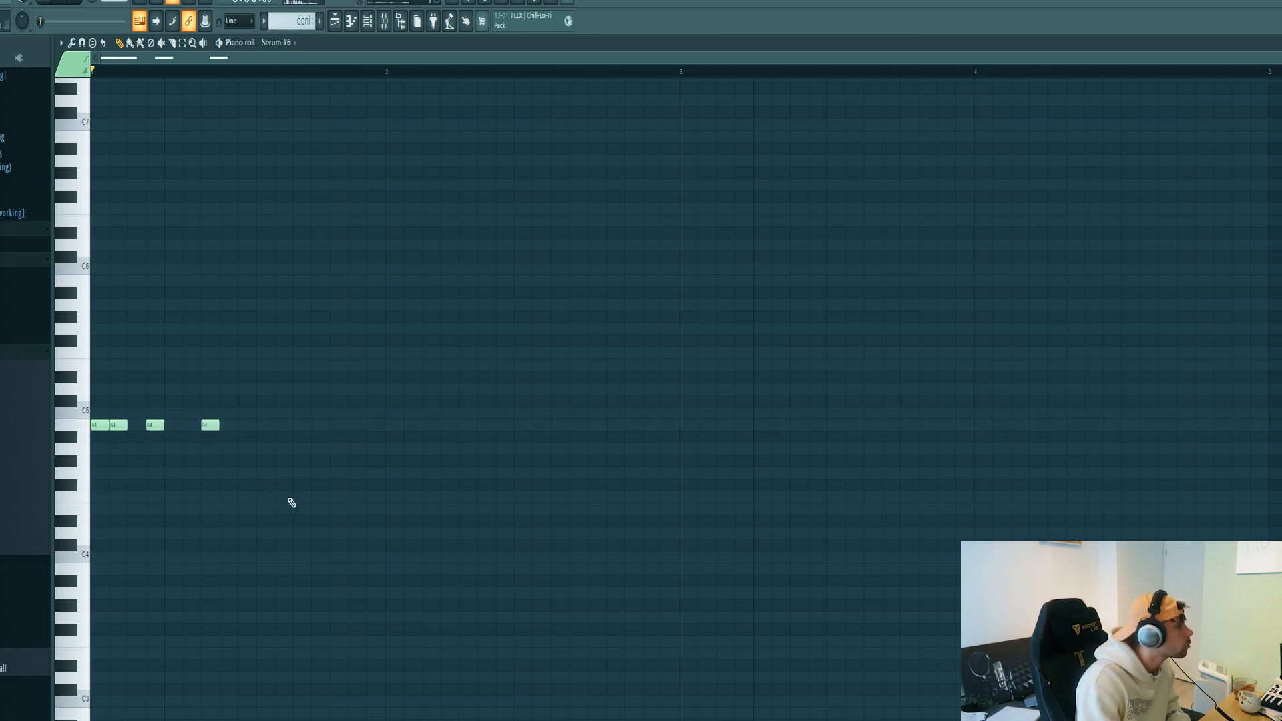
key(space)
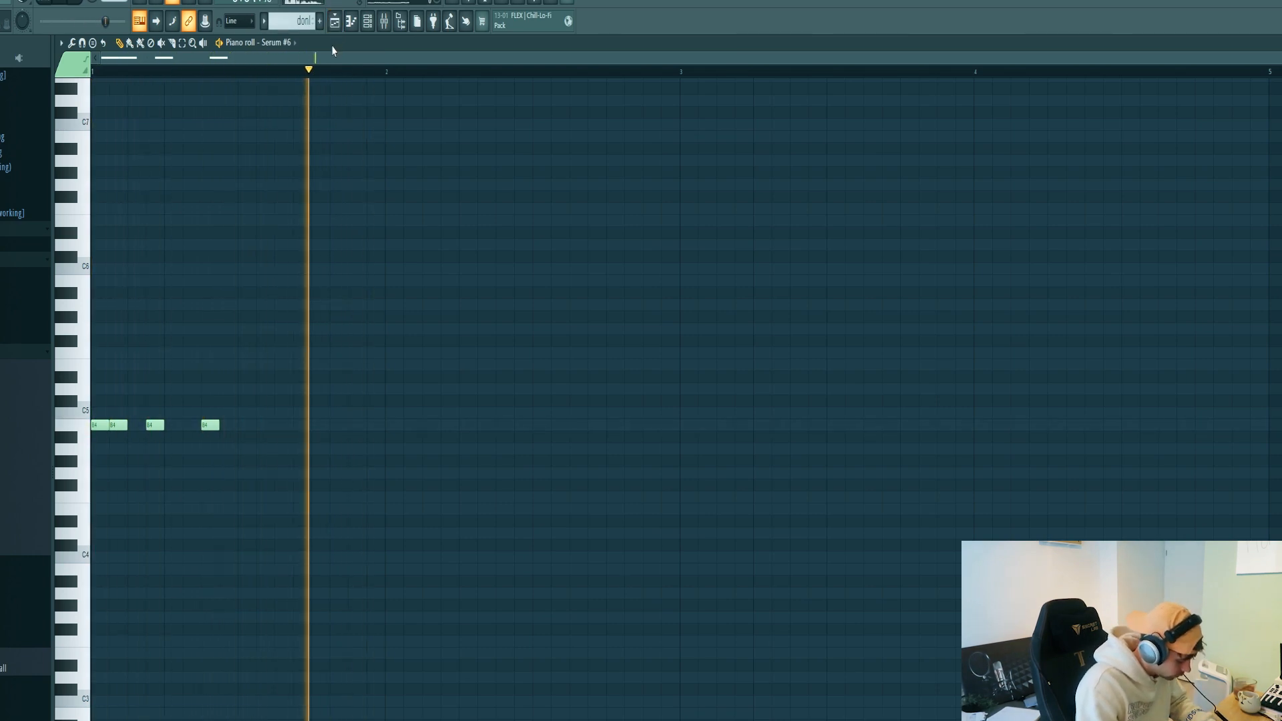
key(space)
click(336, 28)
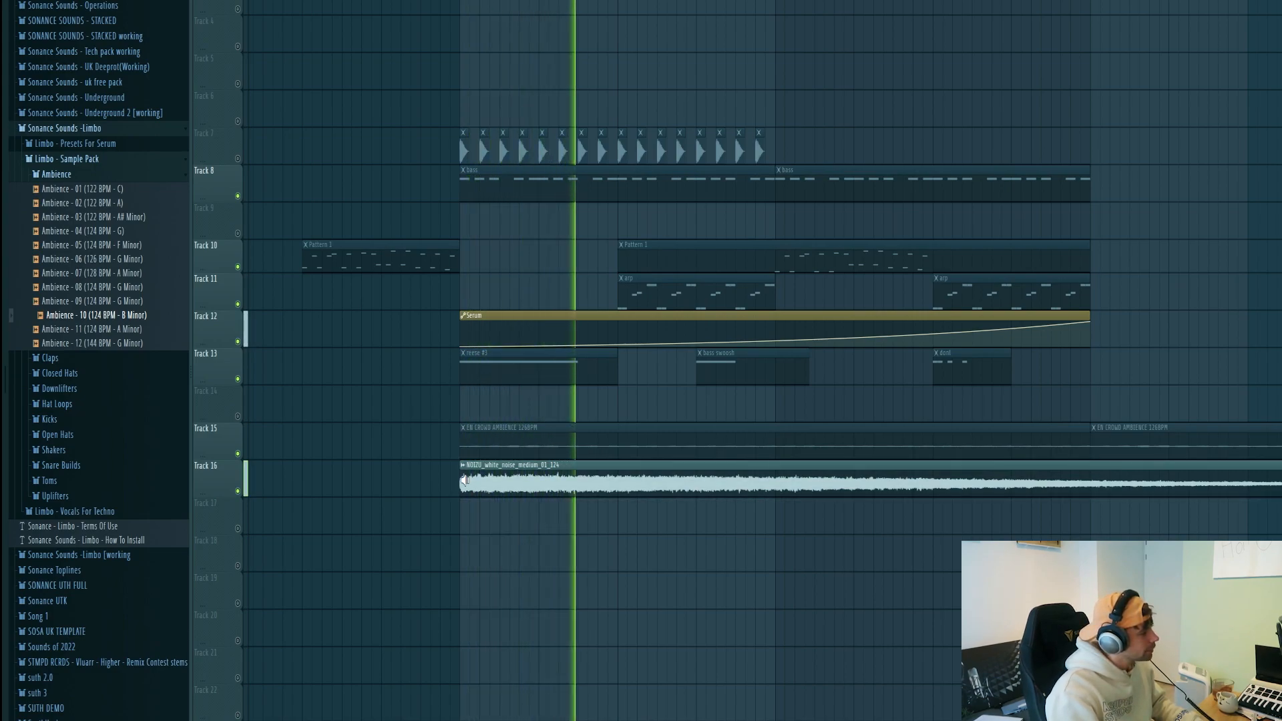
- Audition the crowd ambience on Track 15, stop playback, and place the Ambience - 10 (124 BPM - B Minor) sample on Track 17 at bar 9
click(462, 443)
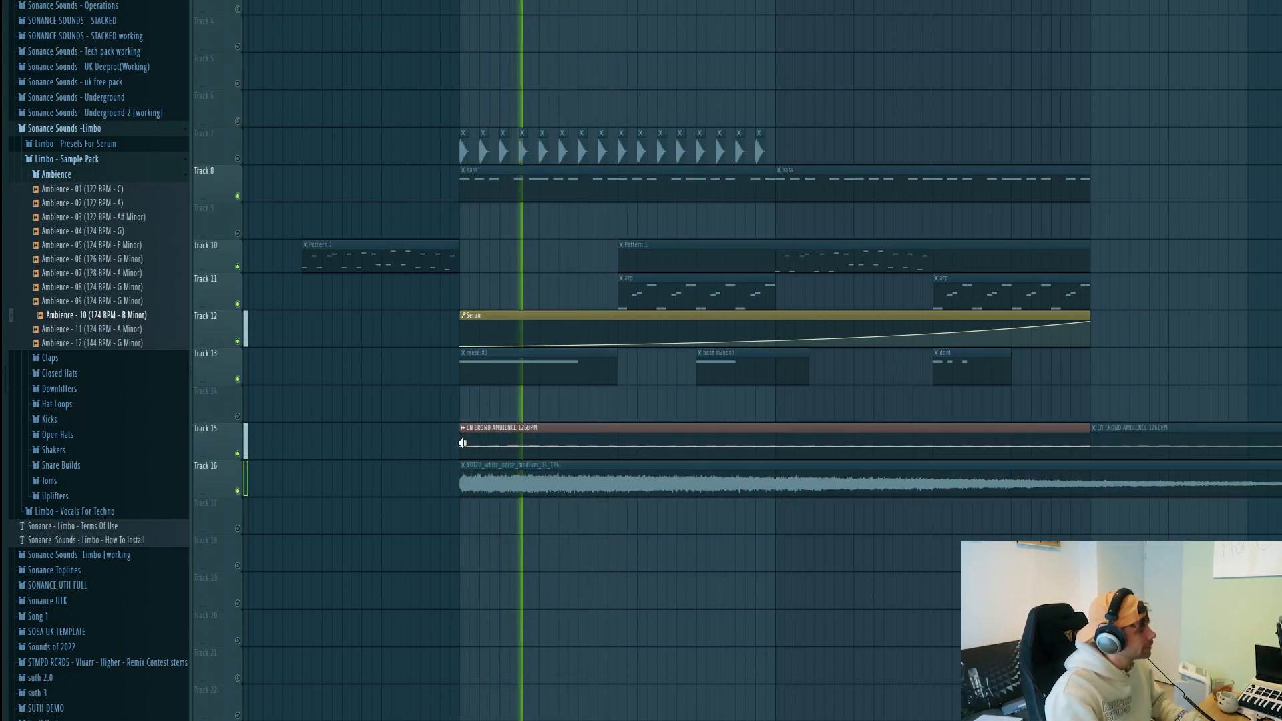
key(space)
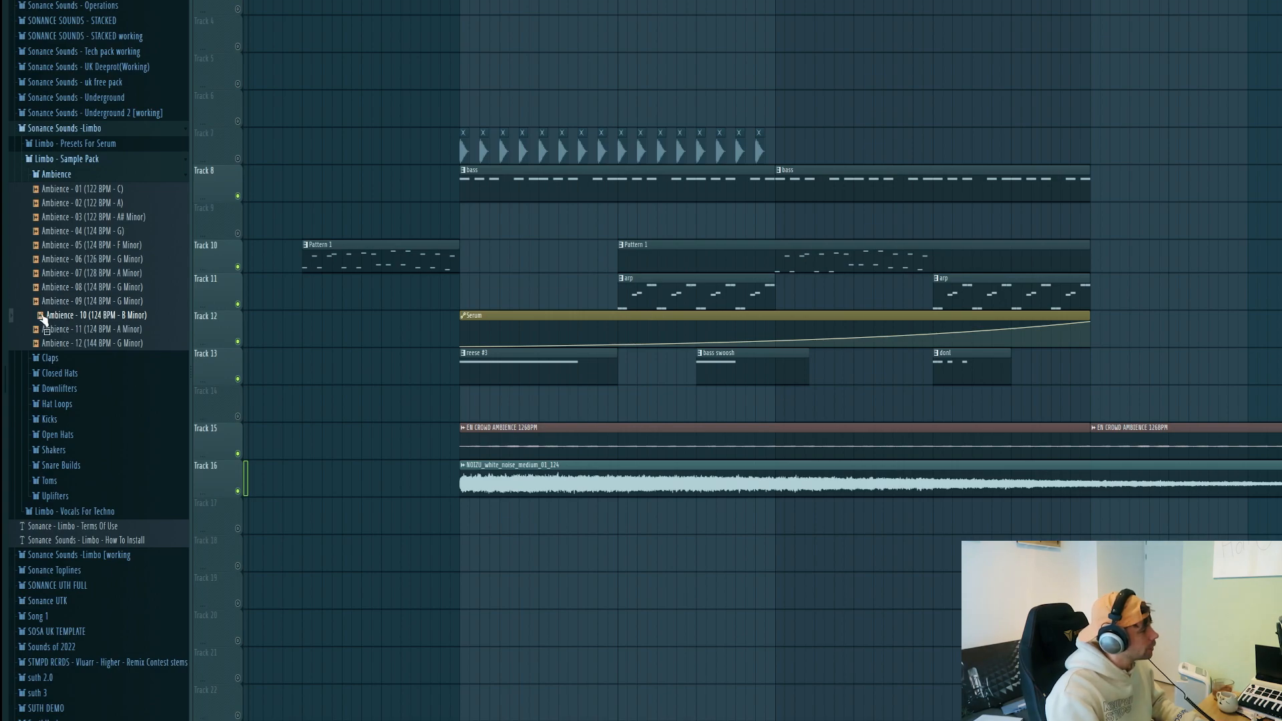
drag(117, 342, 461, 524)
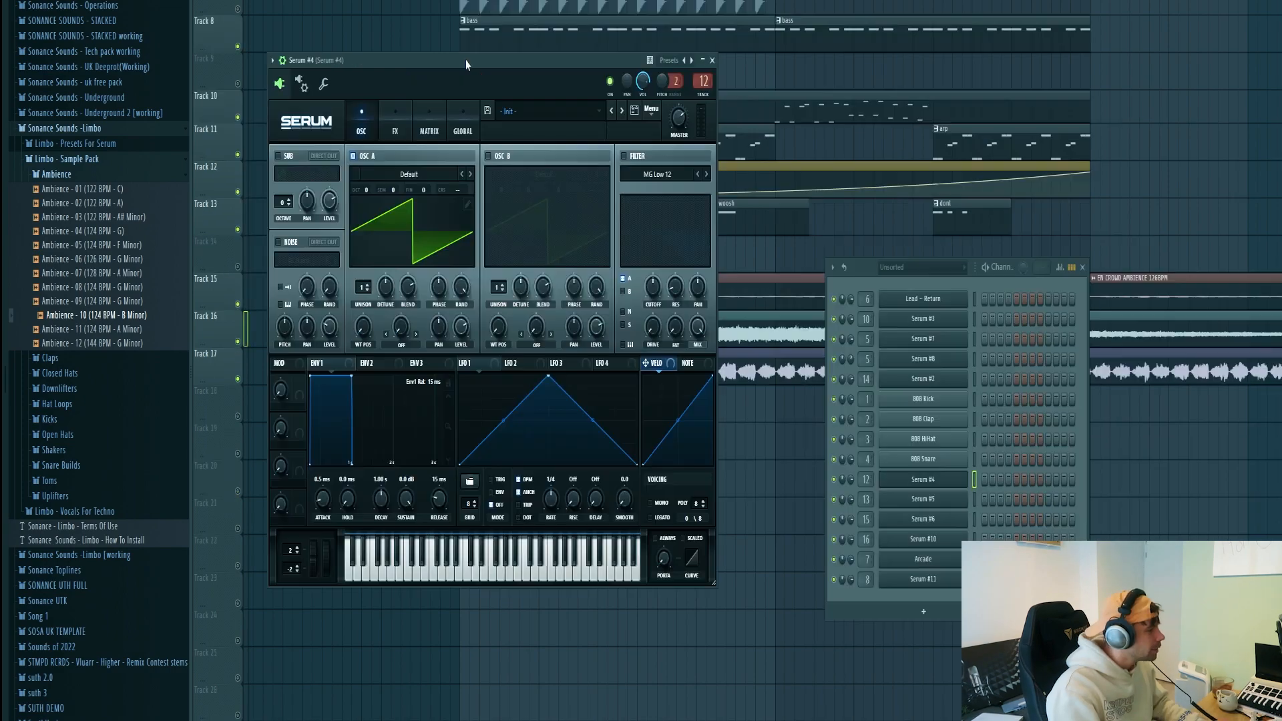
- Load the Pad - Amb preset from Sonance Sounds - Limbo in Serum #4
drag(466, 59, 717, 120)
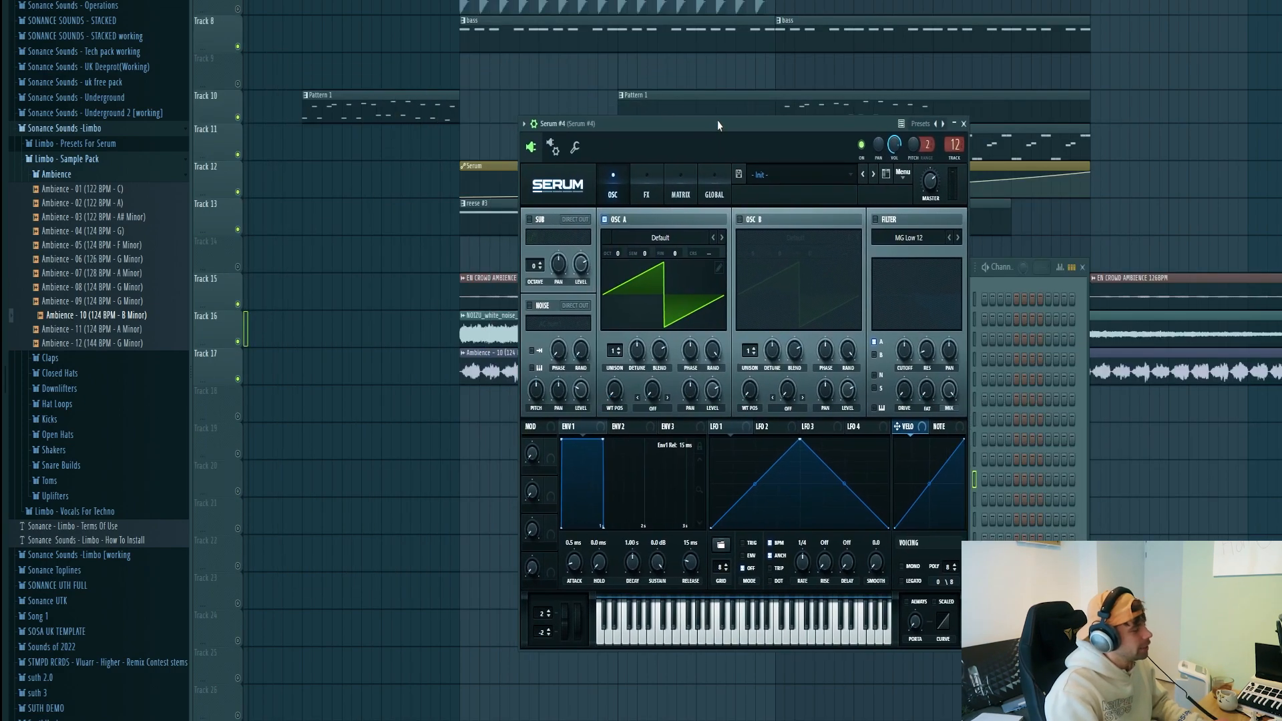
click(768, 179)
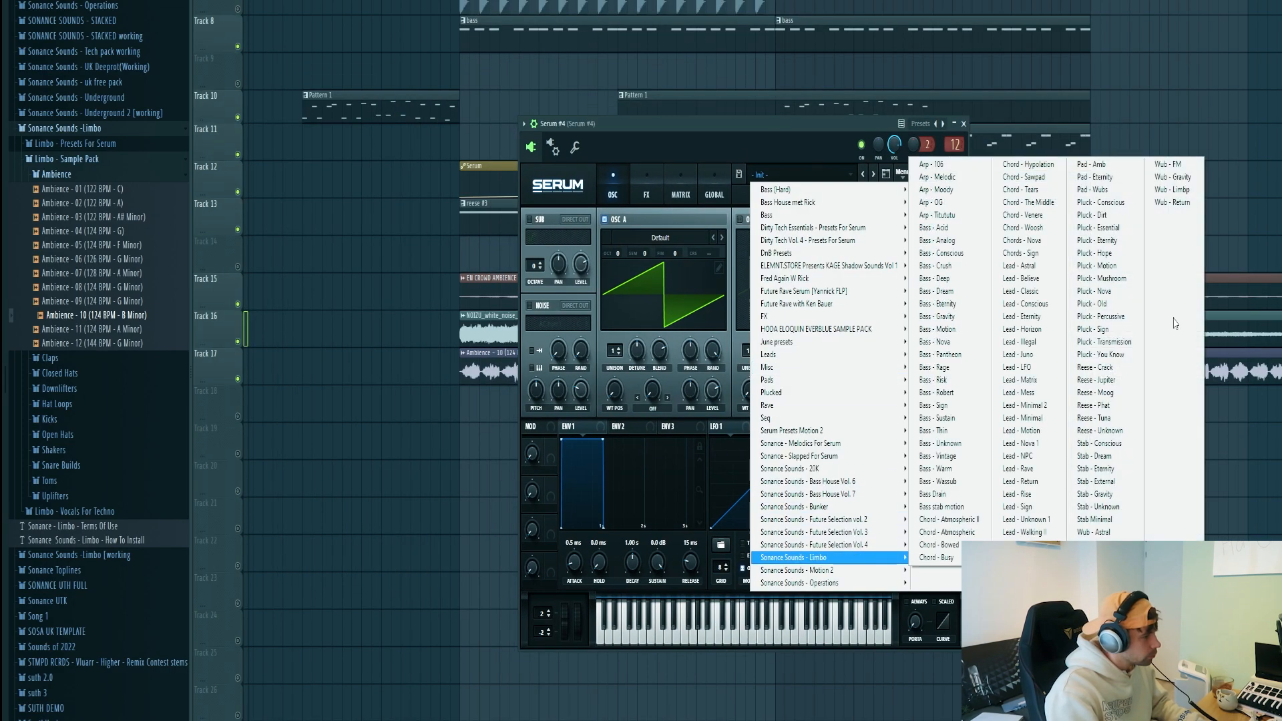
click(1100, 165)
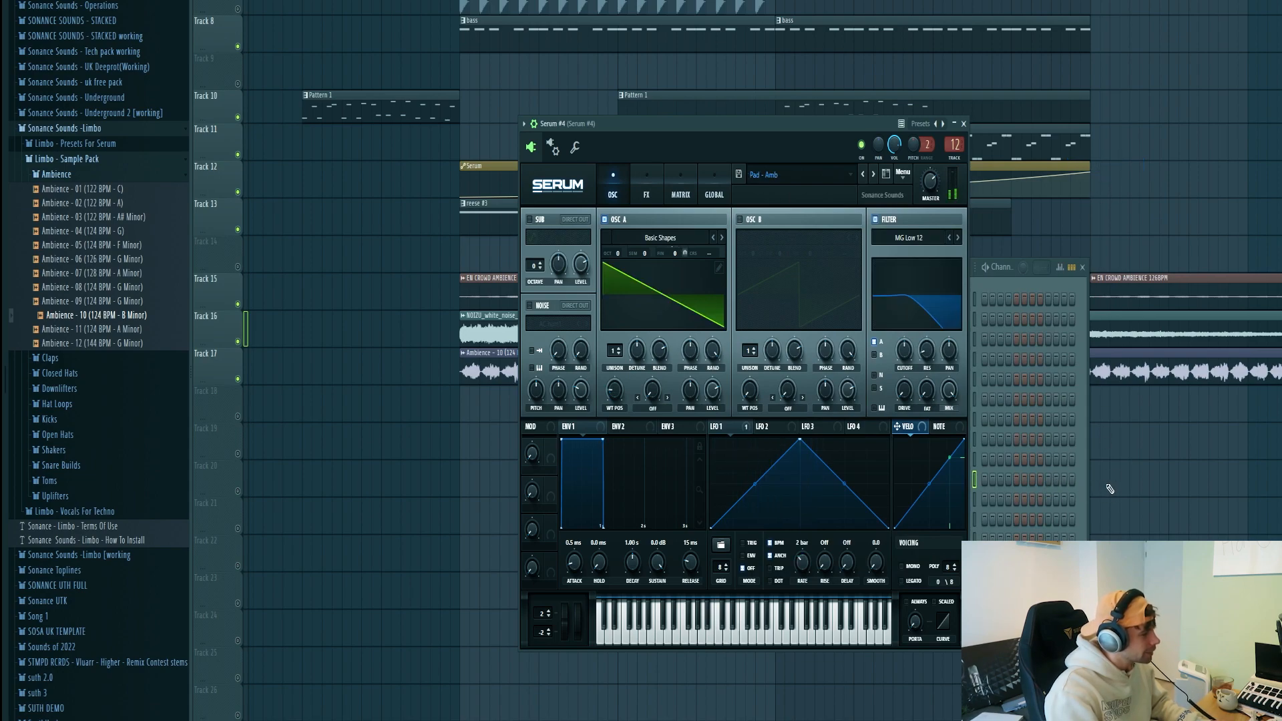
- Draw one long sustained note in the Serum #4 piano roll and transpose it down one octave
click(1084, 485)
click(986, 480)
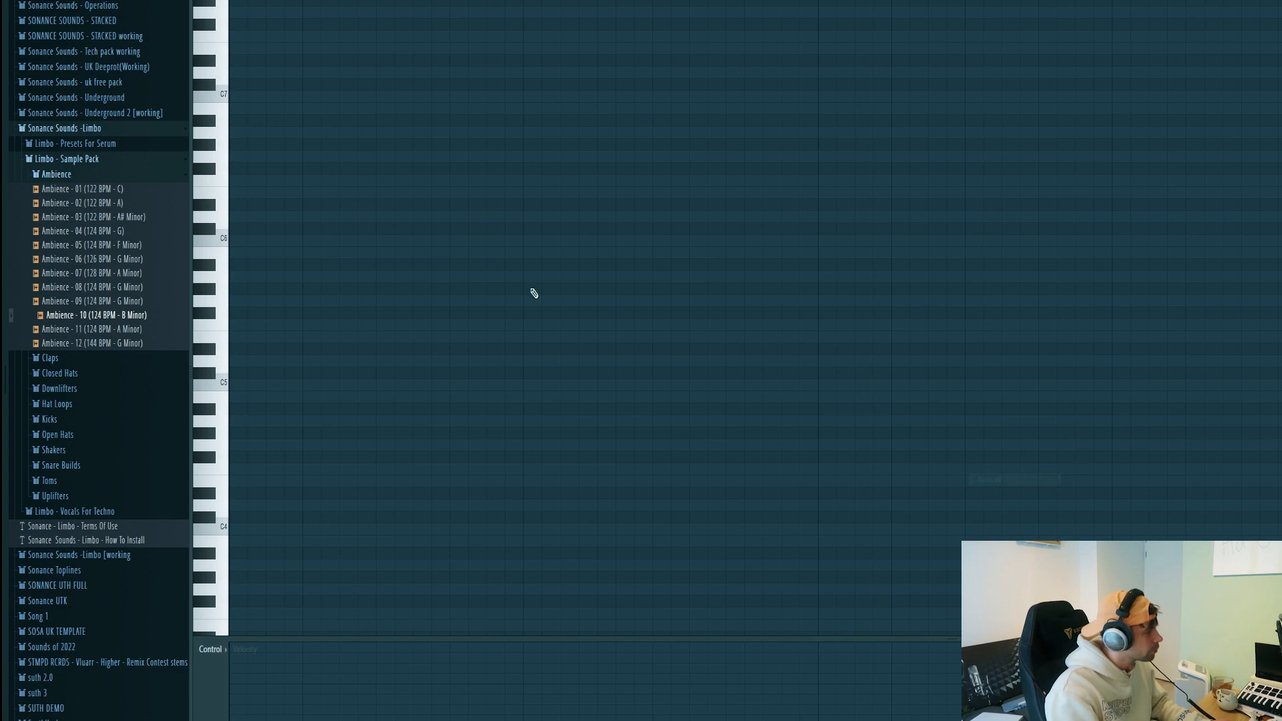
drag(229, 238, 1279, 252)
key(ctrl+Down)
key(F7)
- Load the Pad - Wubs preset from Sonance Sounds - Limbo in Serum #11 and close the plugin window
drag(658, 142, 779, 125)
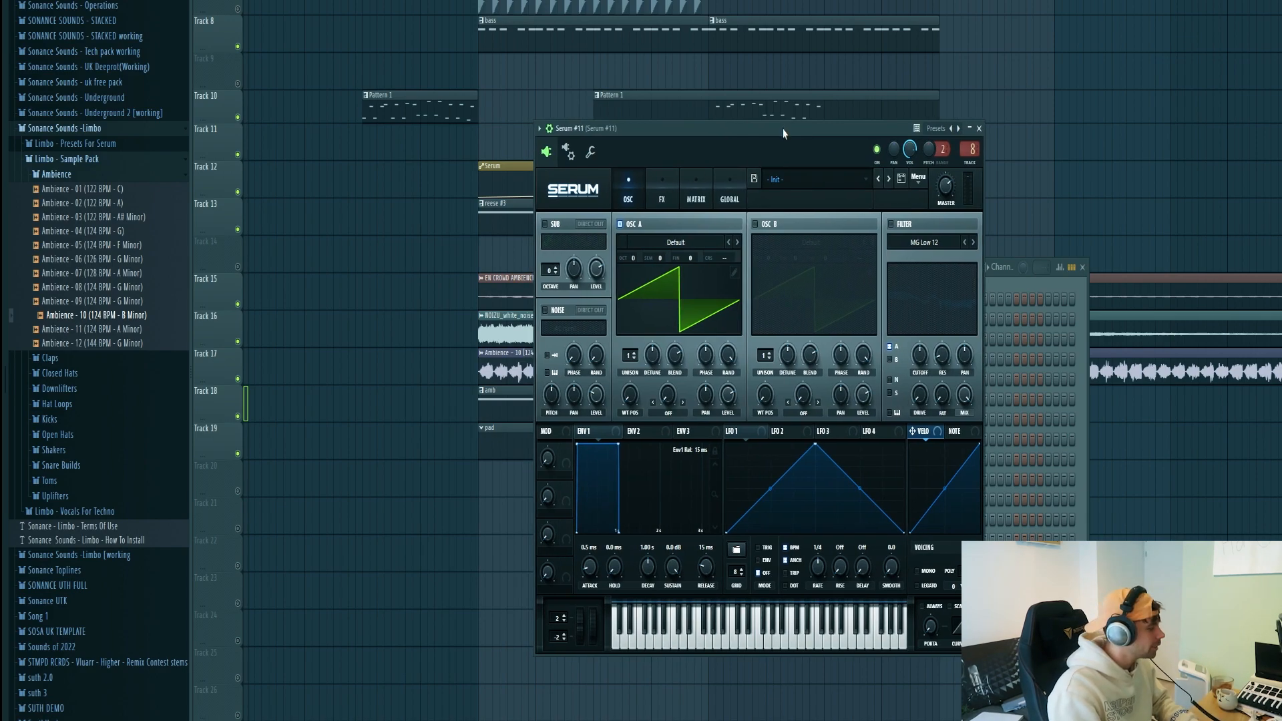
click(815, 182)
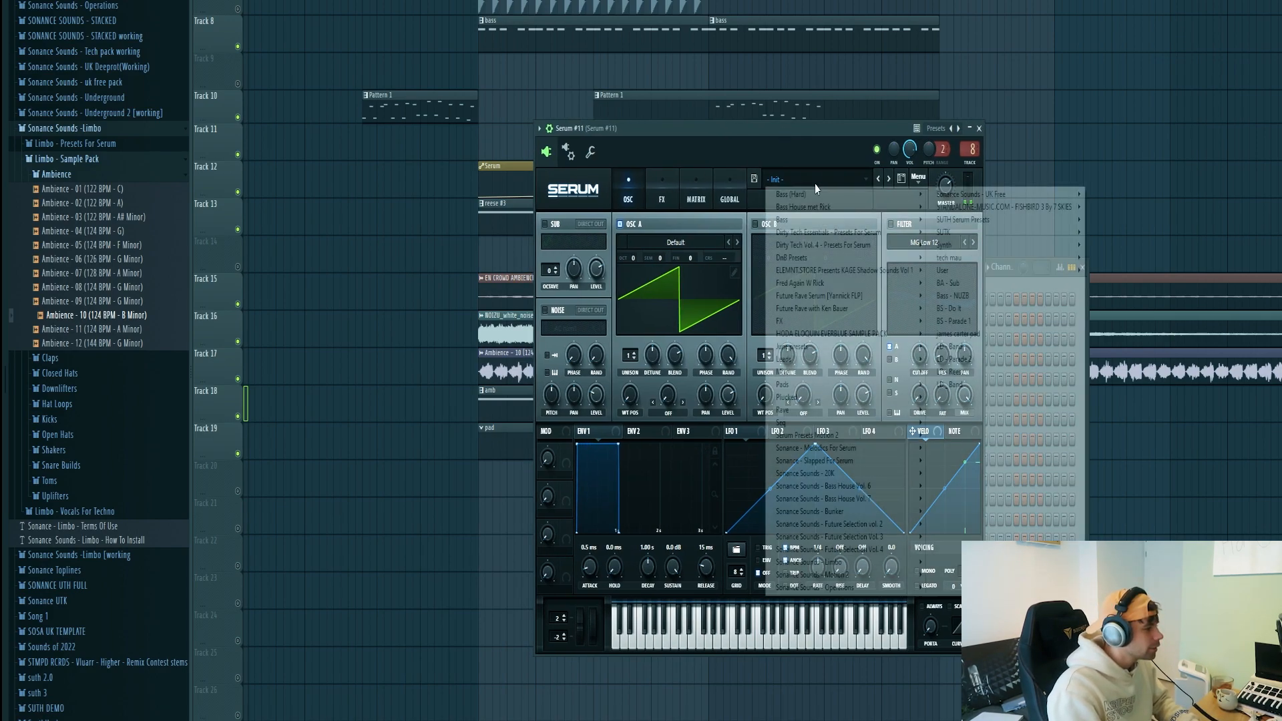
click(1116, 205)
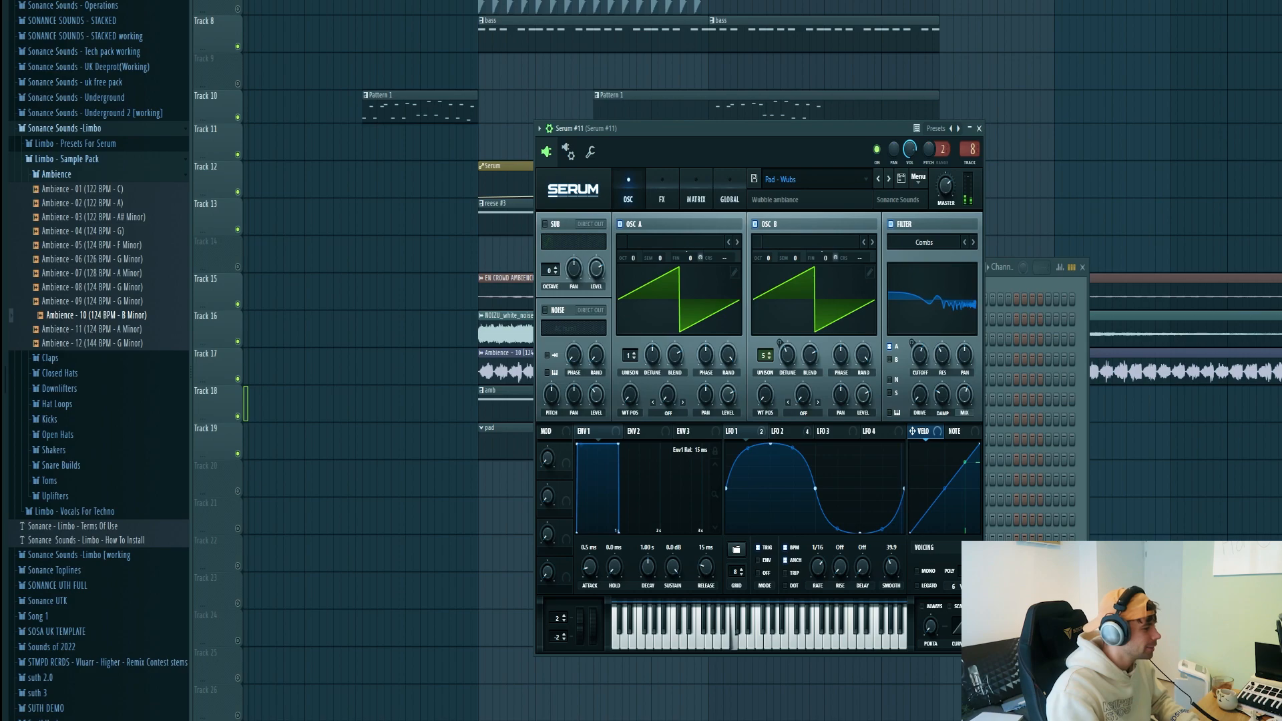
click(978, 129)
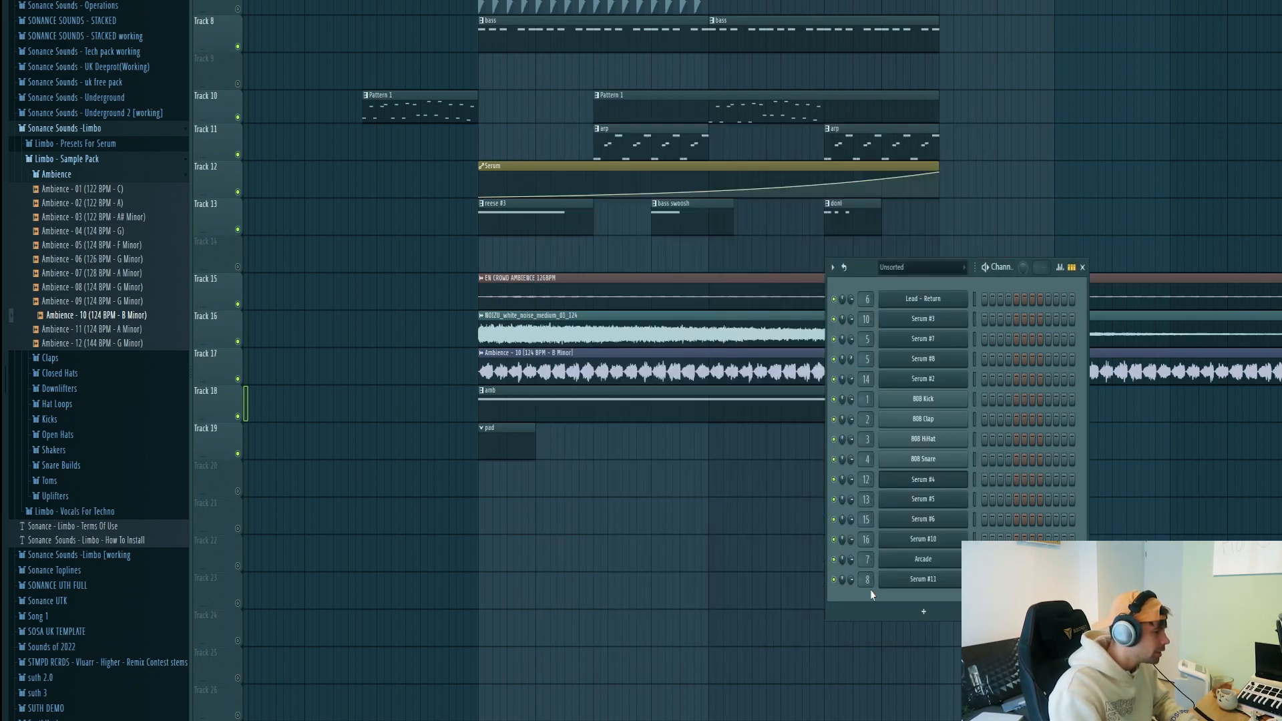
- Draw a sustained eight-bar chord of B4, D5 and F#5 in the Serum #11 piano roll and play it back
key(F7)
drag(271, 324, 120, 409)
click(261, 348)
drag(251, 354, 251, 365)
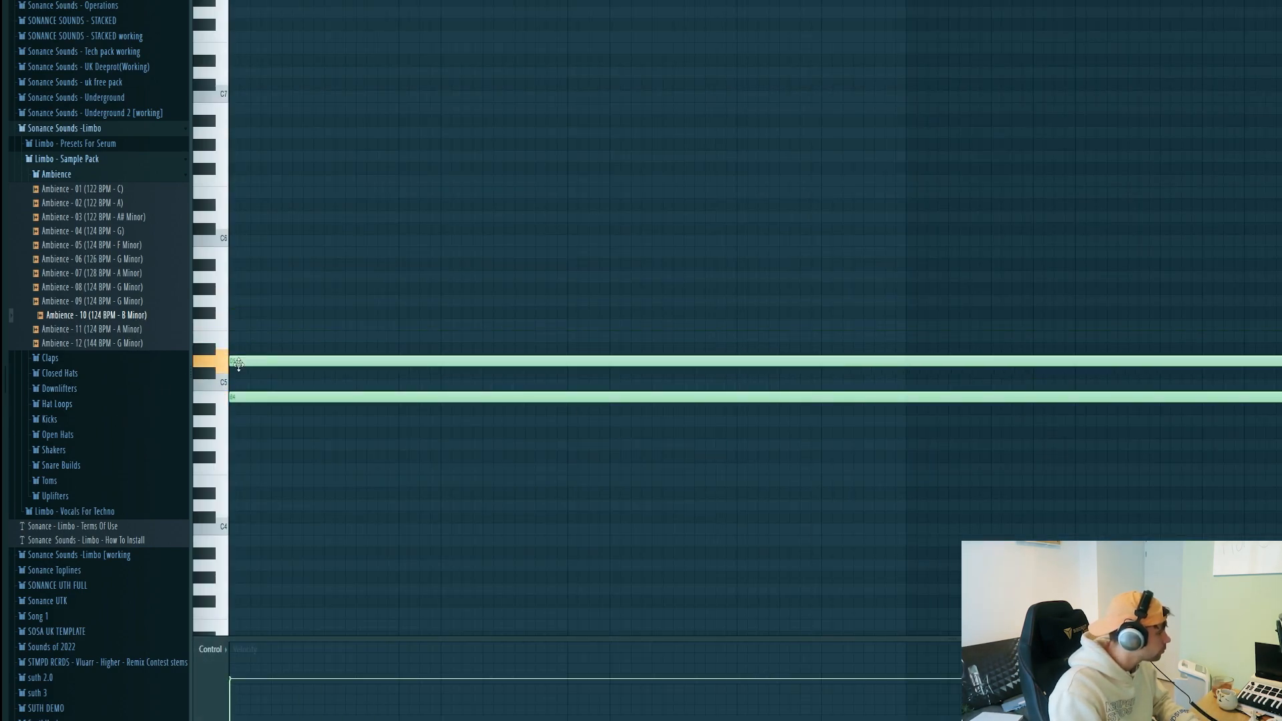
click(247, 325)
drag(244, 315, 245, 305)
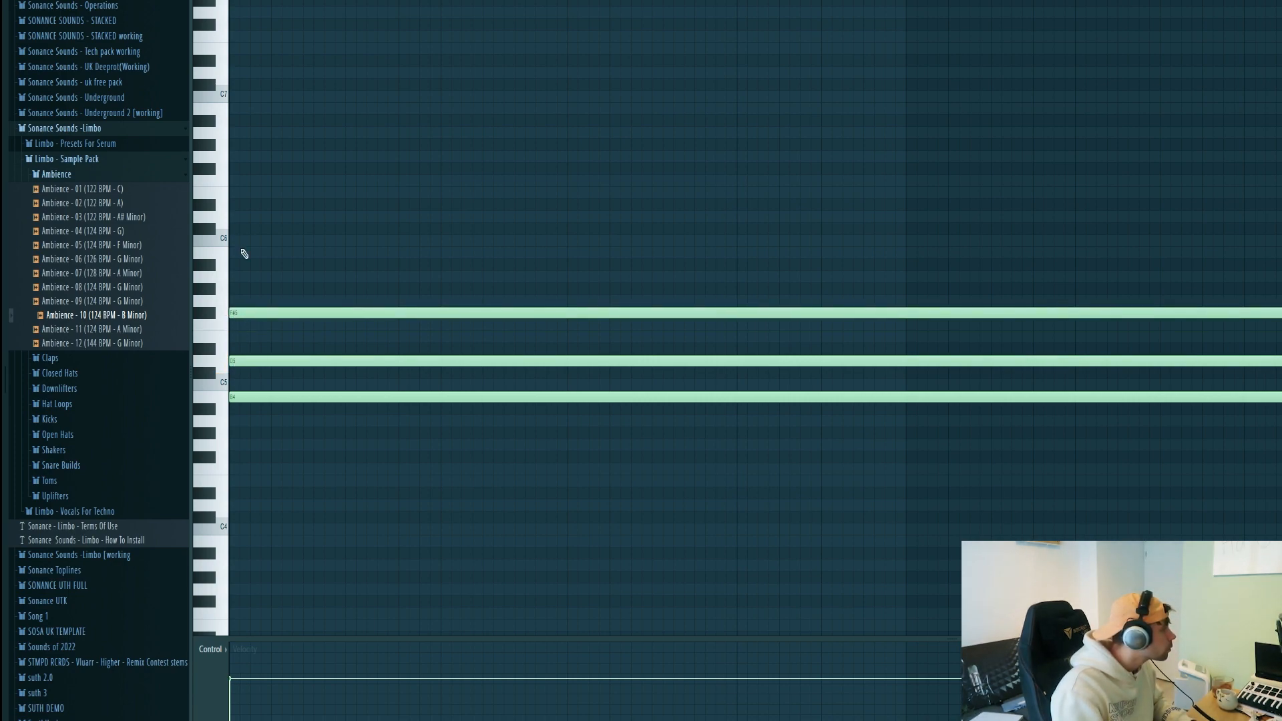
key(space)
key(space)
- Transpose the chord's D5 note up one octave to D6, play the chord, and return to the playlist
drag(279, 344, 283, 371)
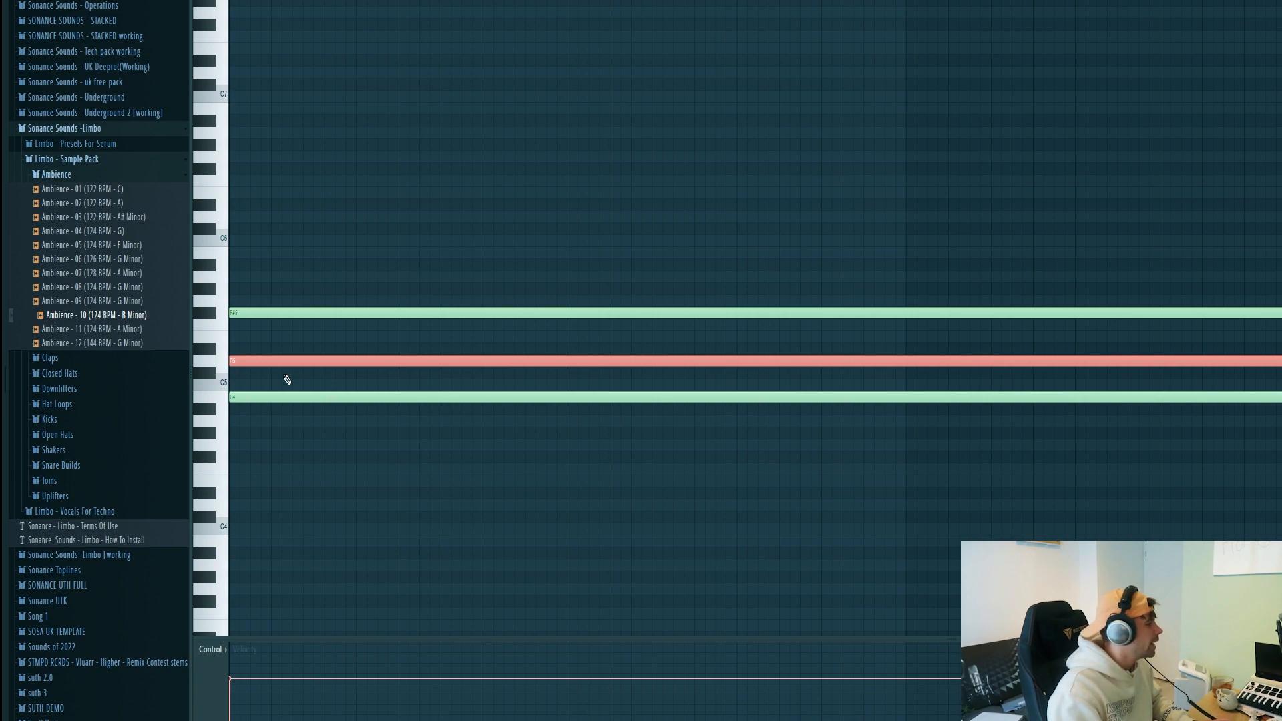
key(ctrl+Up)
key(ctrl+d)
key(space)
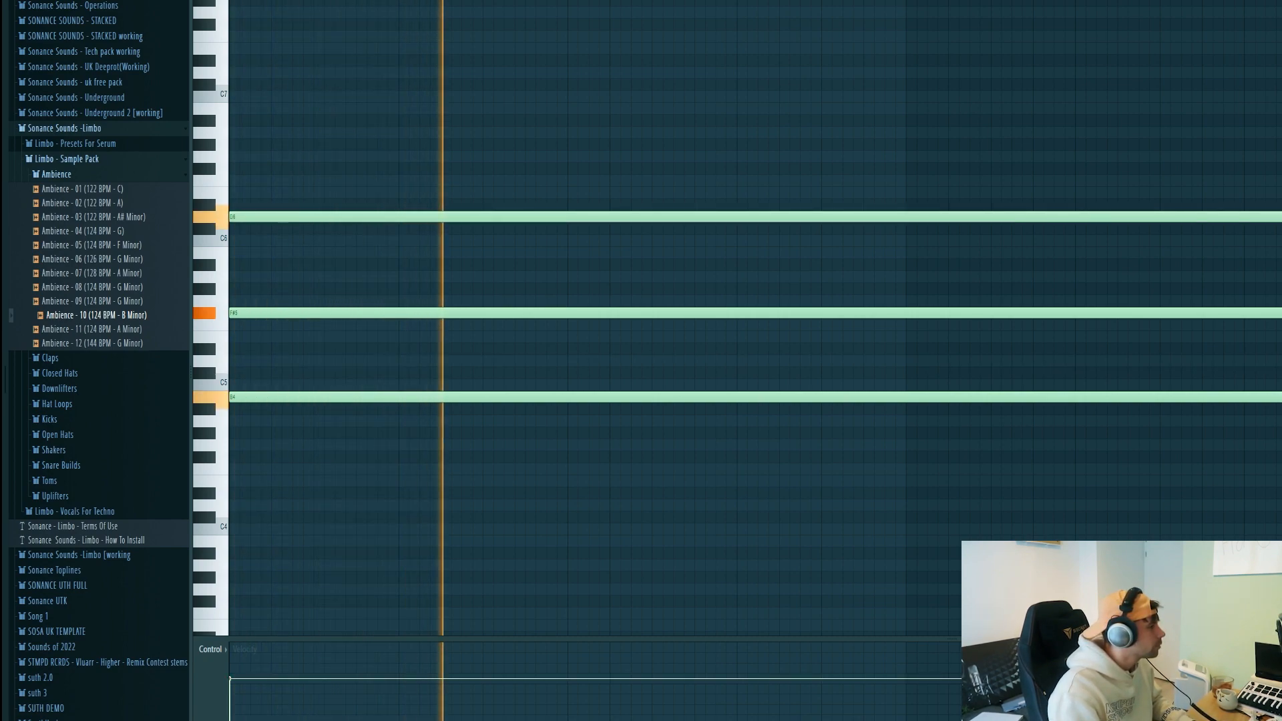
key(F5)
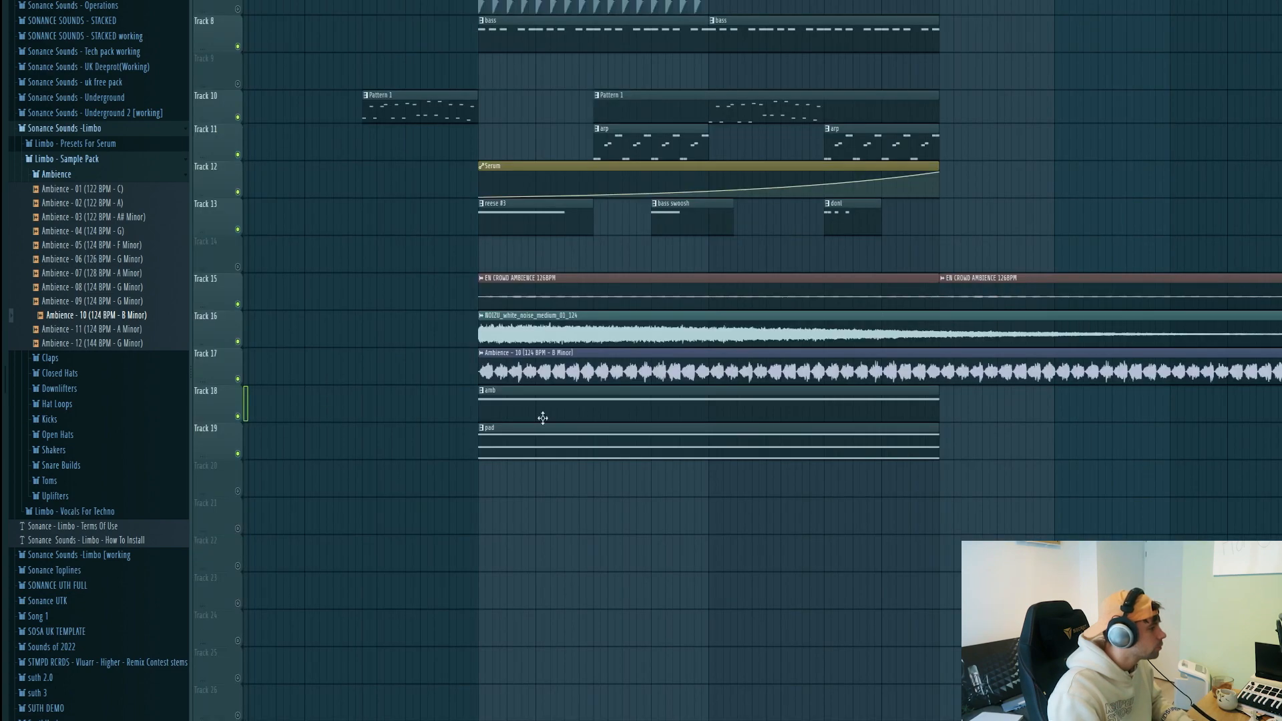
- Place Hat Loop - 02 (120 BPM) from the Limbo Hat Loops folder on Track 6 at bar 9 and fit it to four bars
click(56, 174)
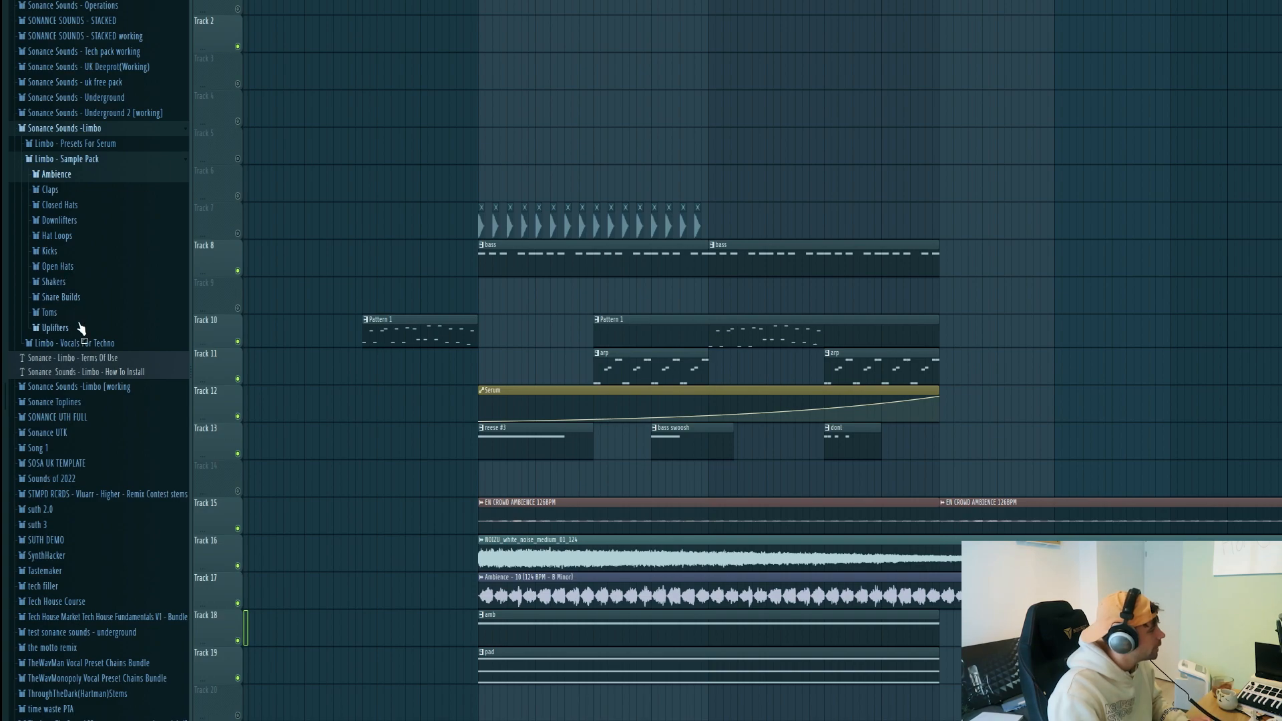
click(69, 238)
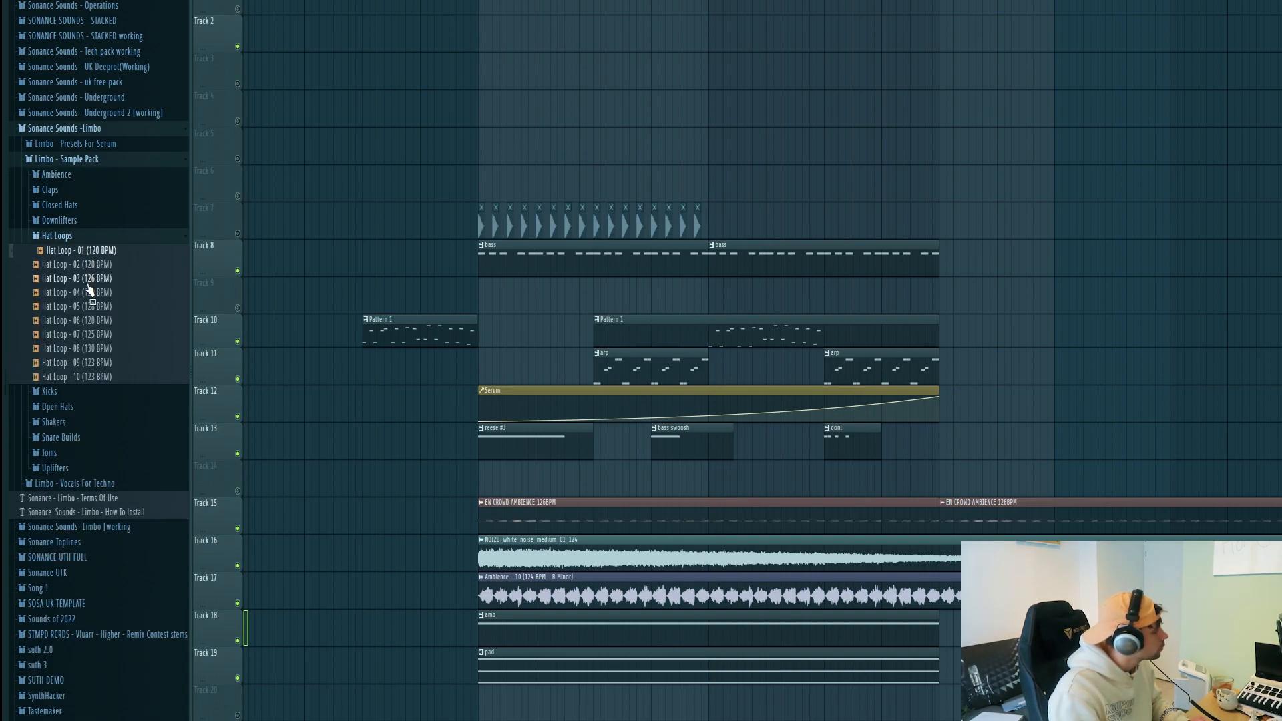
drag(86, 264, 477, 186)
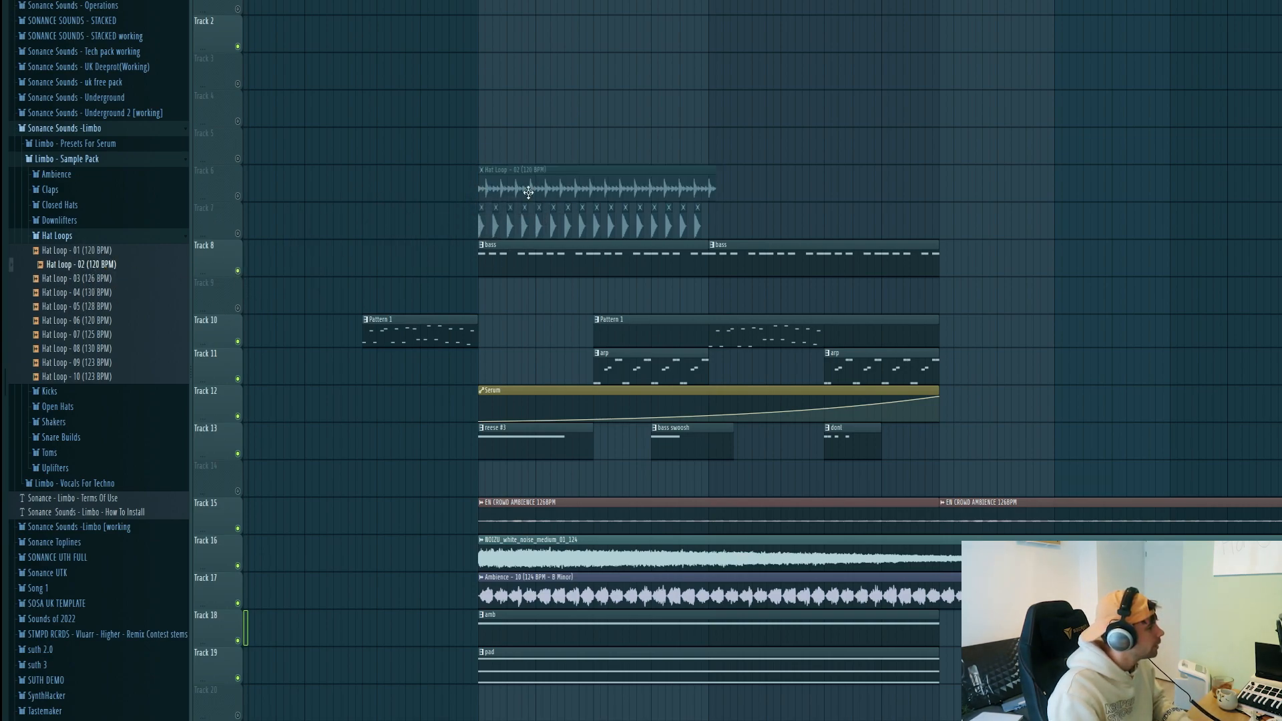
click(492, 174)
click(588, 258)
click(838, 365)
- Solo Tracks 6 and 7, start playback, and duplicate the hat loop and kick clips so they run to bar 17
right_click(237, 234)
click(238, 196)
key(space)
drag(743, 224, 476, 160)
key(ctrl+b)
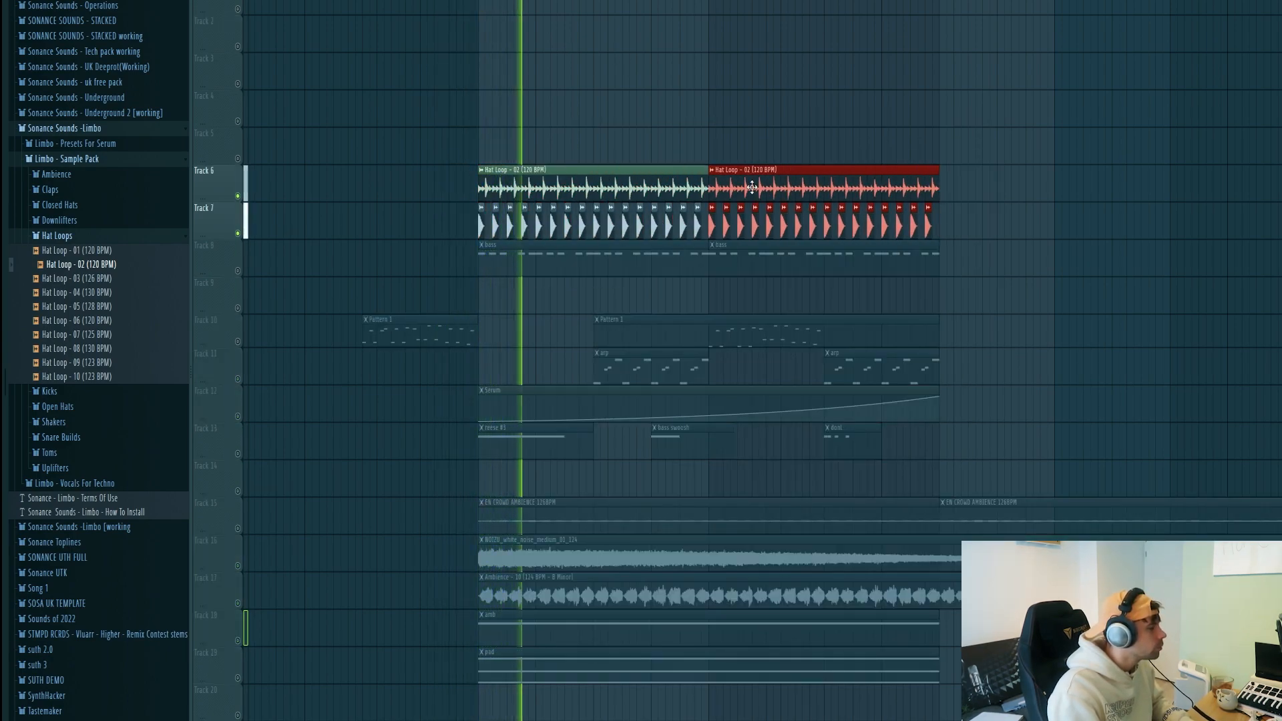
click(649, 162)
- Adjust the Hat Loop - 02 channel volume in its sample settings, close them, and stop playback
double_click(514, 172)
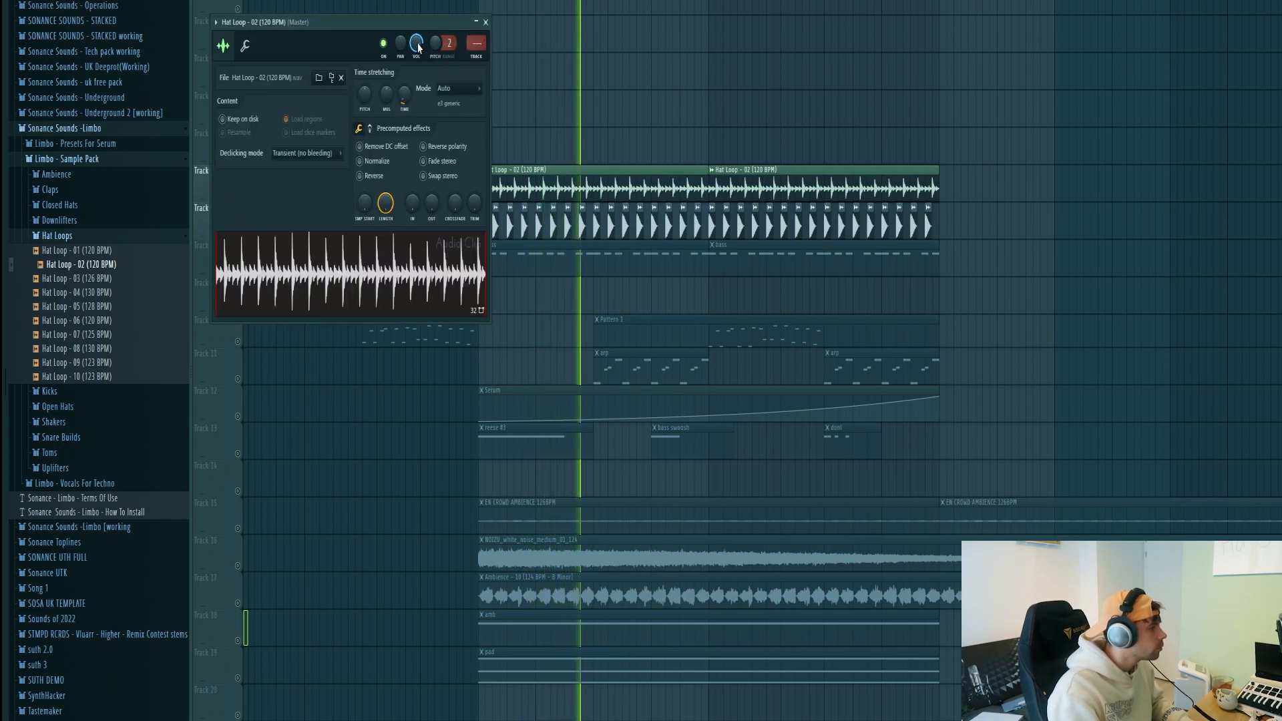
click(485, 22)
key(space)
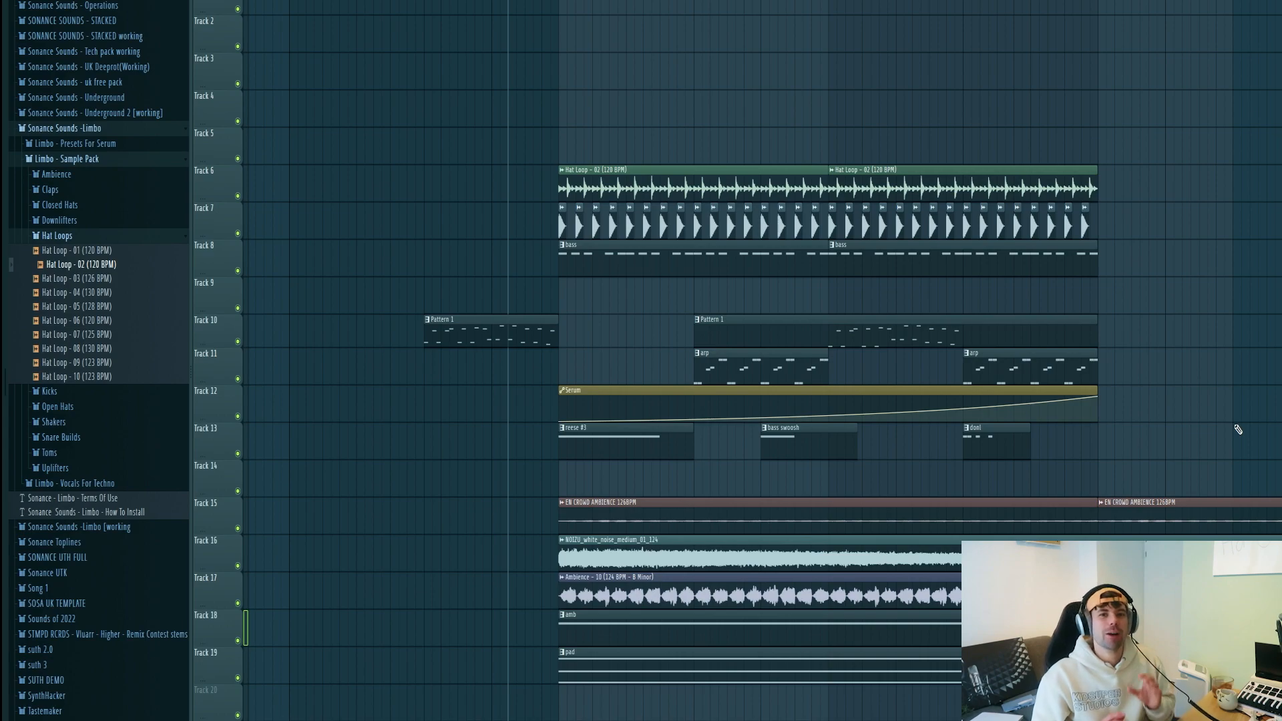